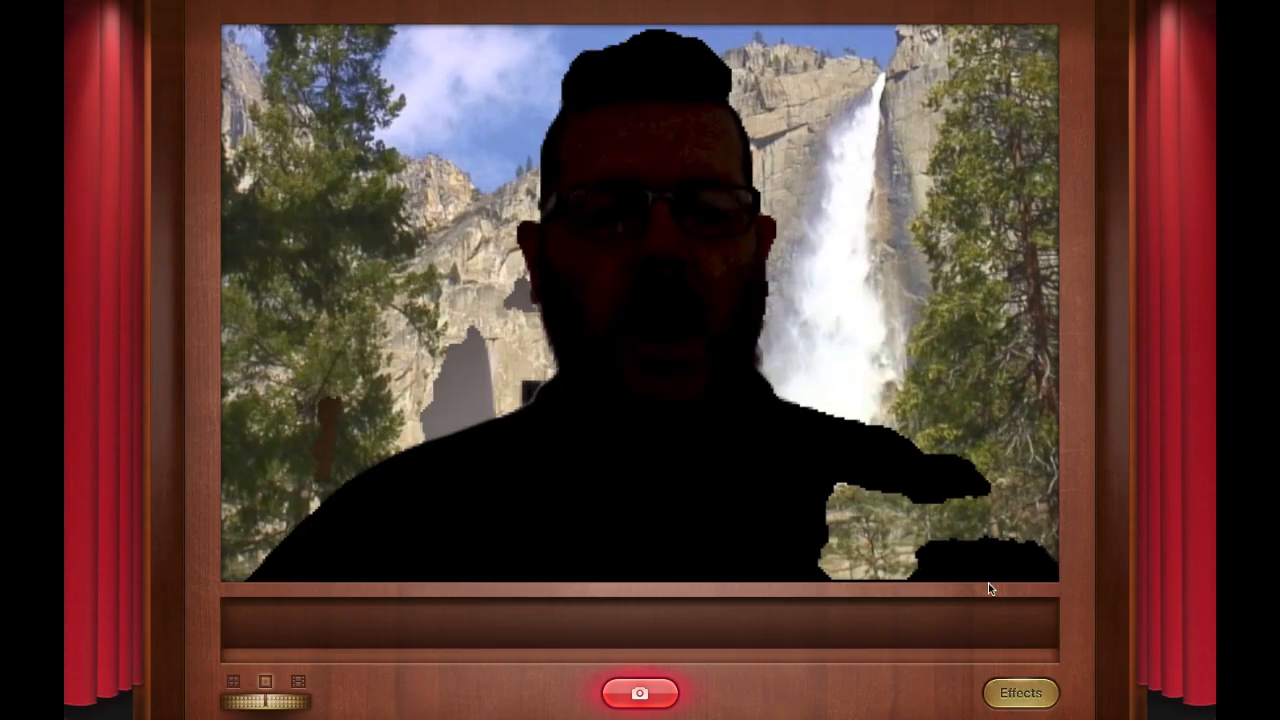
Step: Browse the Photo Booth effect pages, then quit Photo Booth
left_click(1020, 693)
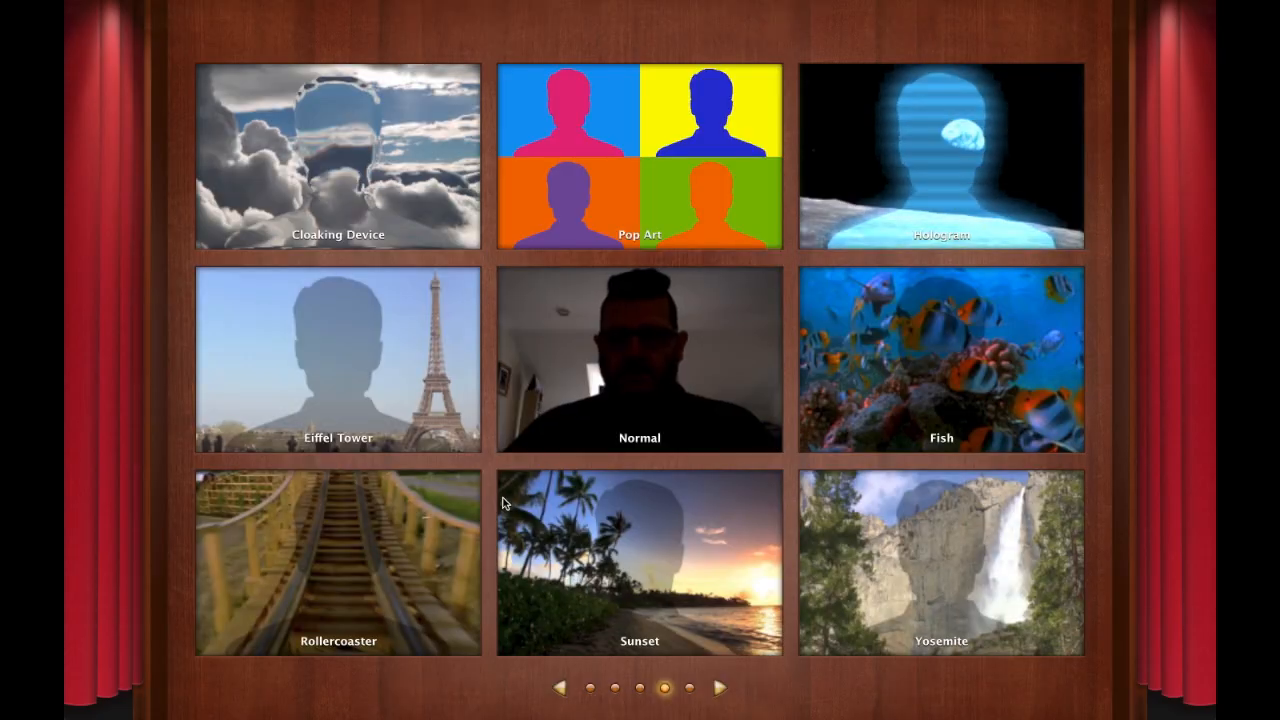
left_click(560, 688)
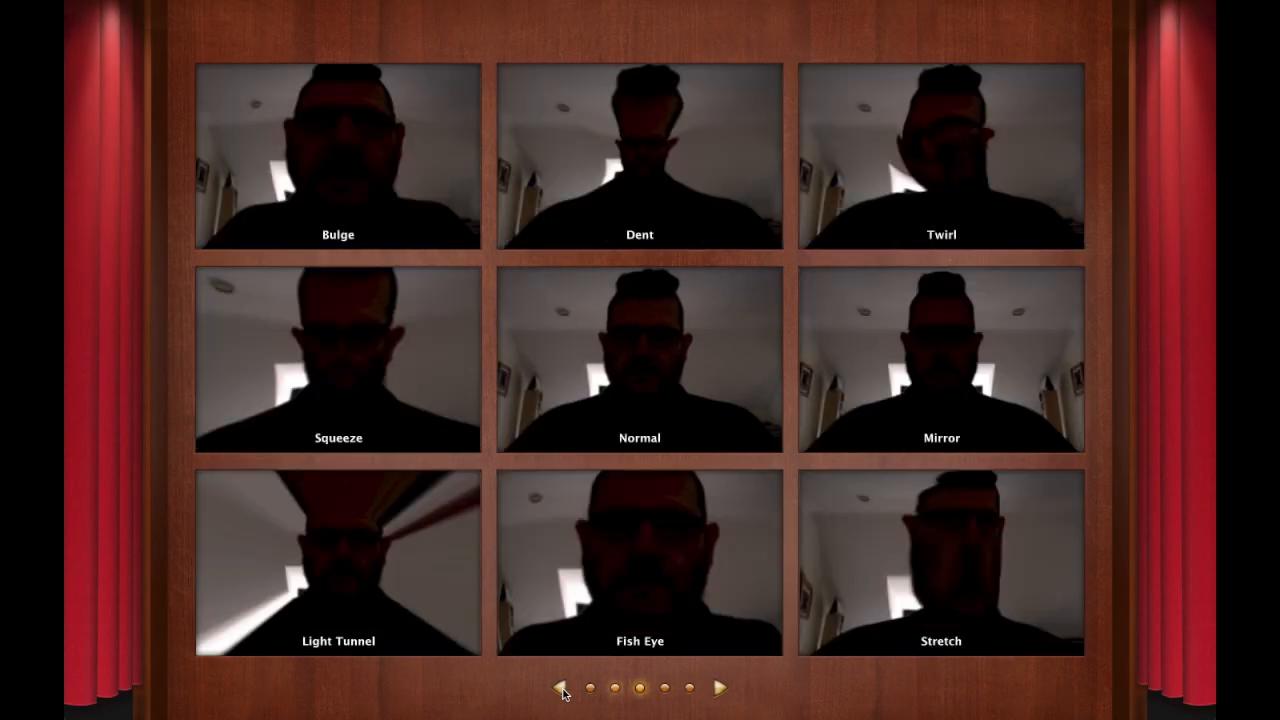
left_click(560, 688)
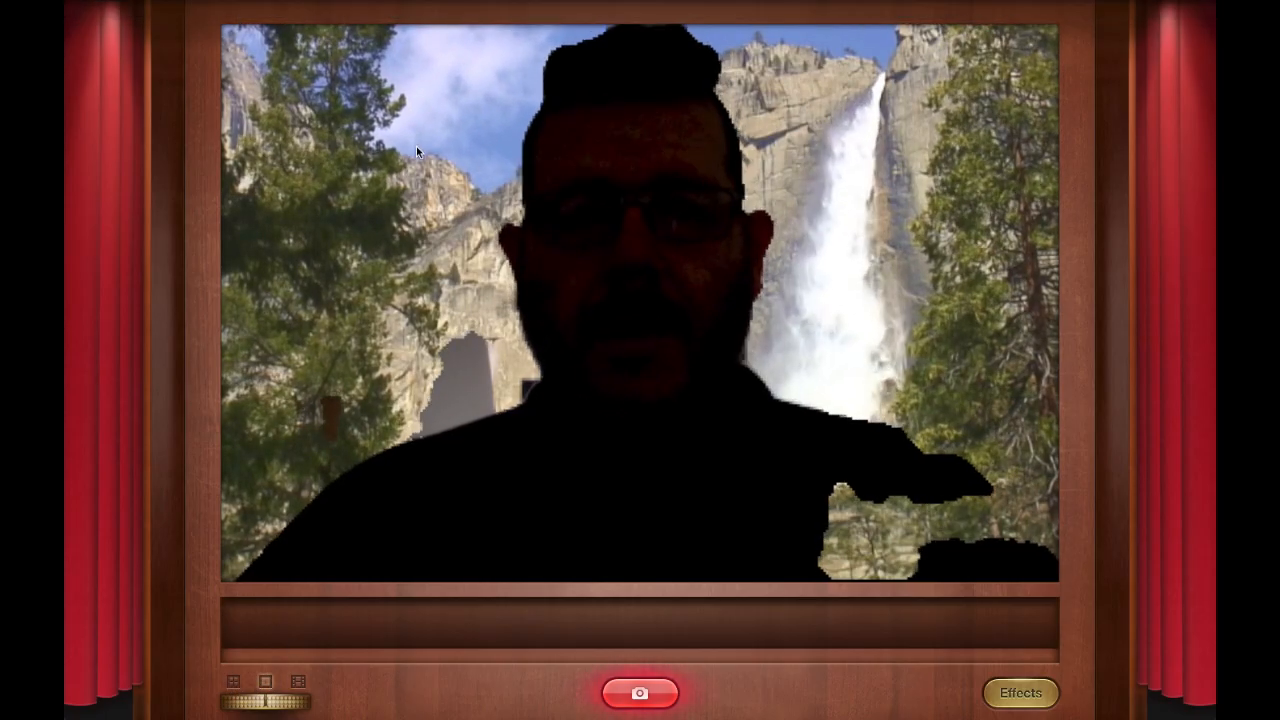
left_click(145, 8)
left_click(172, 107)
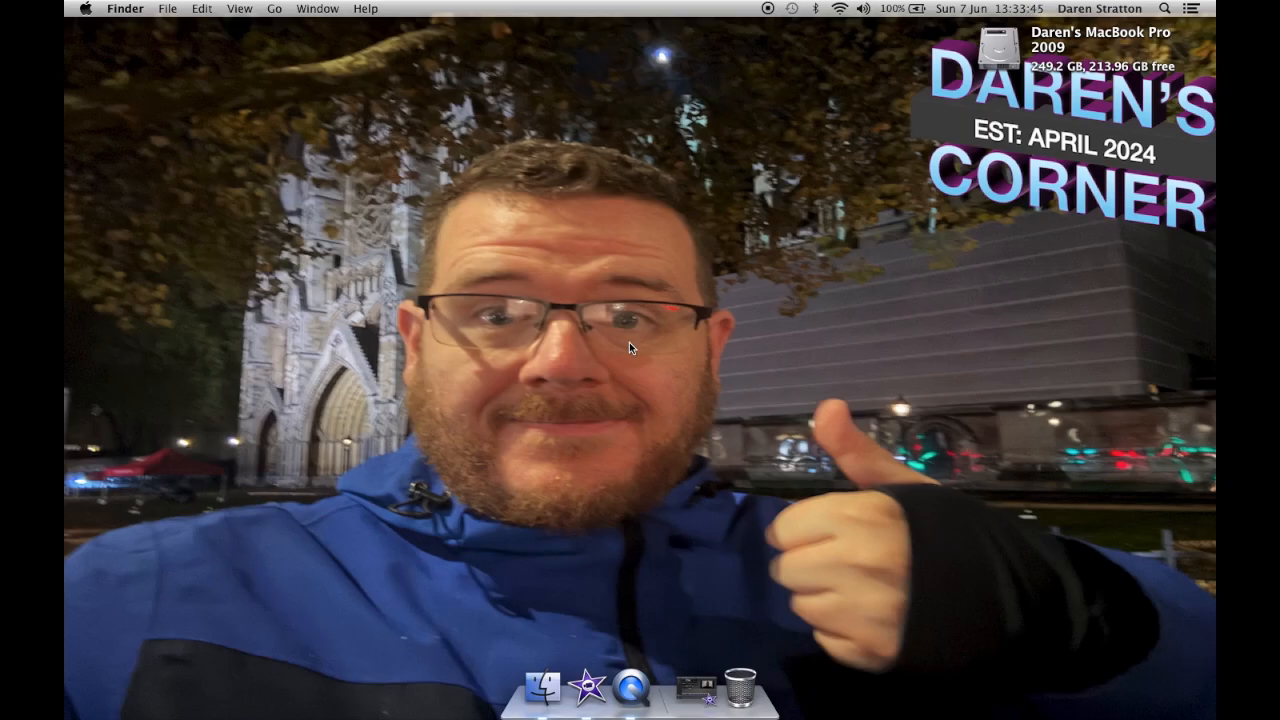
Step: Launch Photo Booth again from Launchpad
key("F4")
left_click(485, 190)
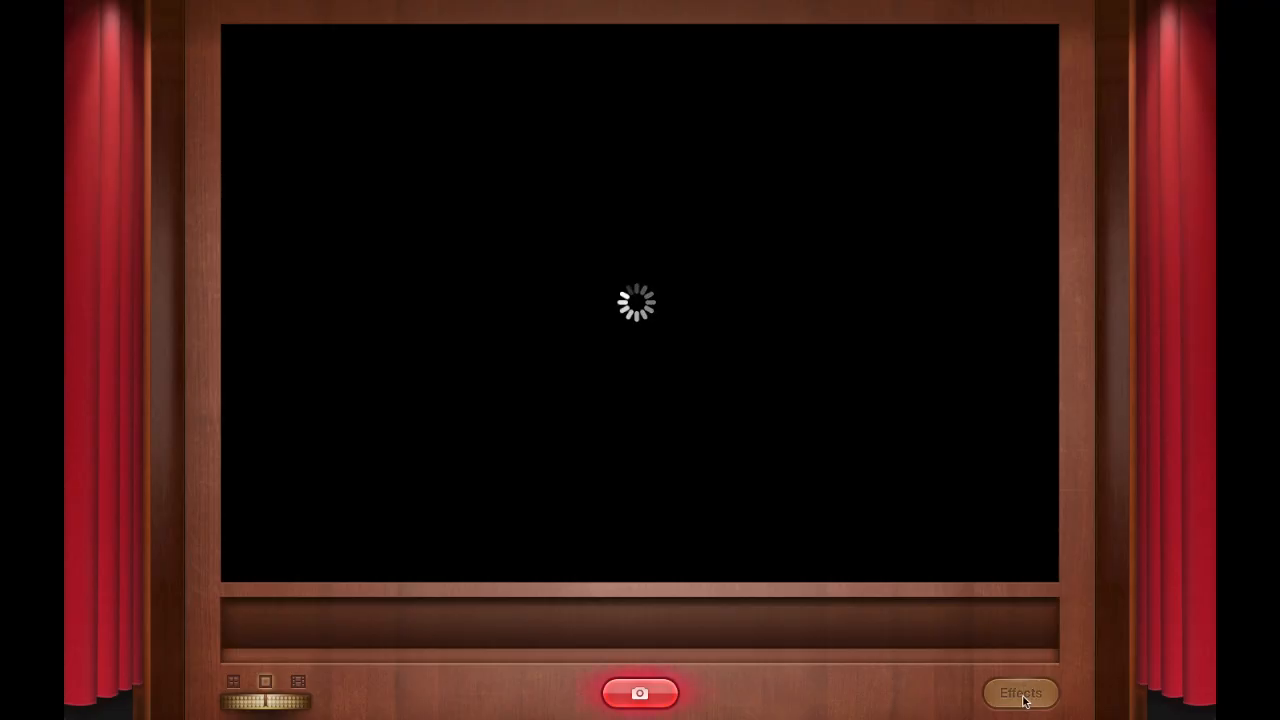
Step: Quit Photo Booth while its camera view is still loading
mouse_move(616, 3)
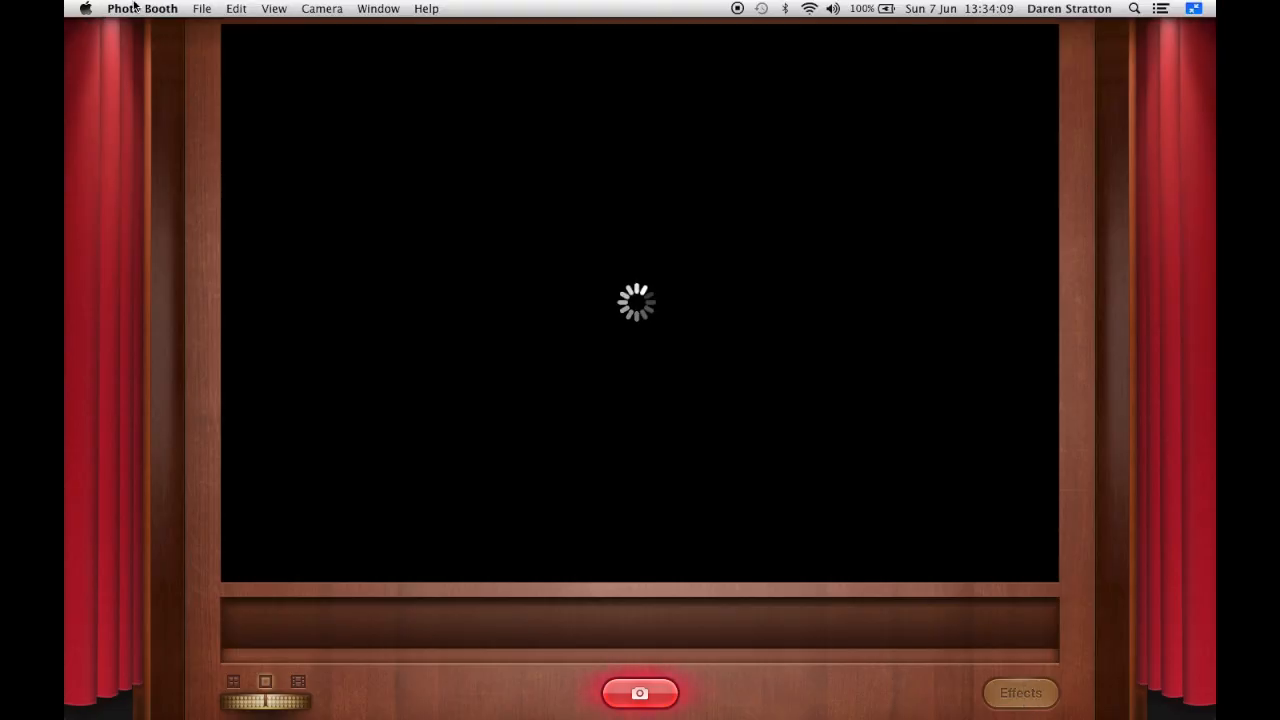
left_click(136, 8)
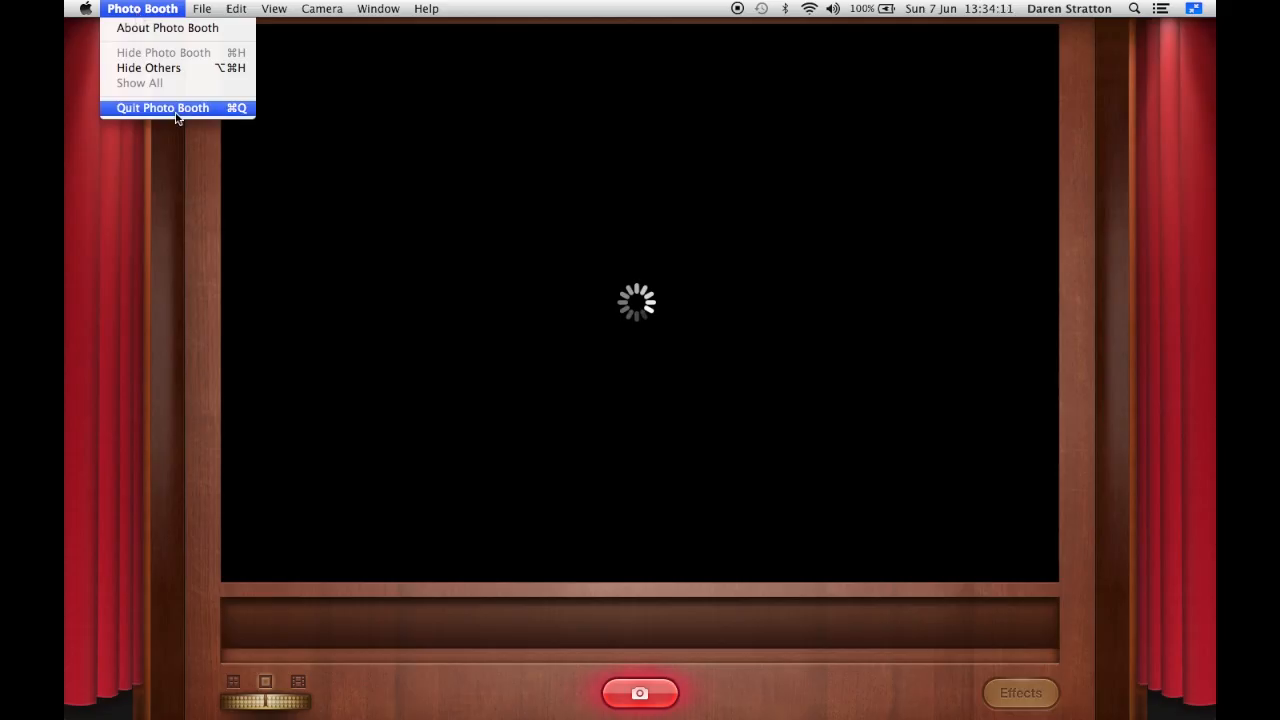
left_click(500, 250)
mouse_move(240, 3)
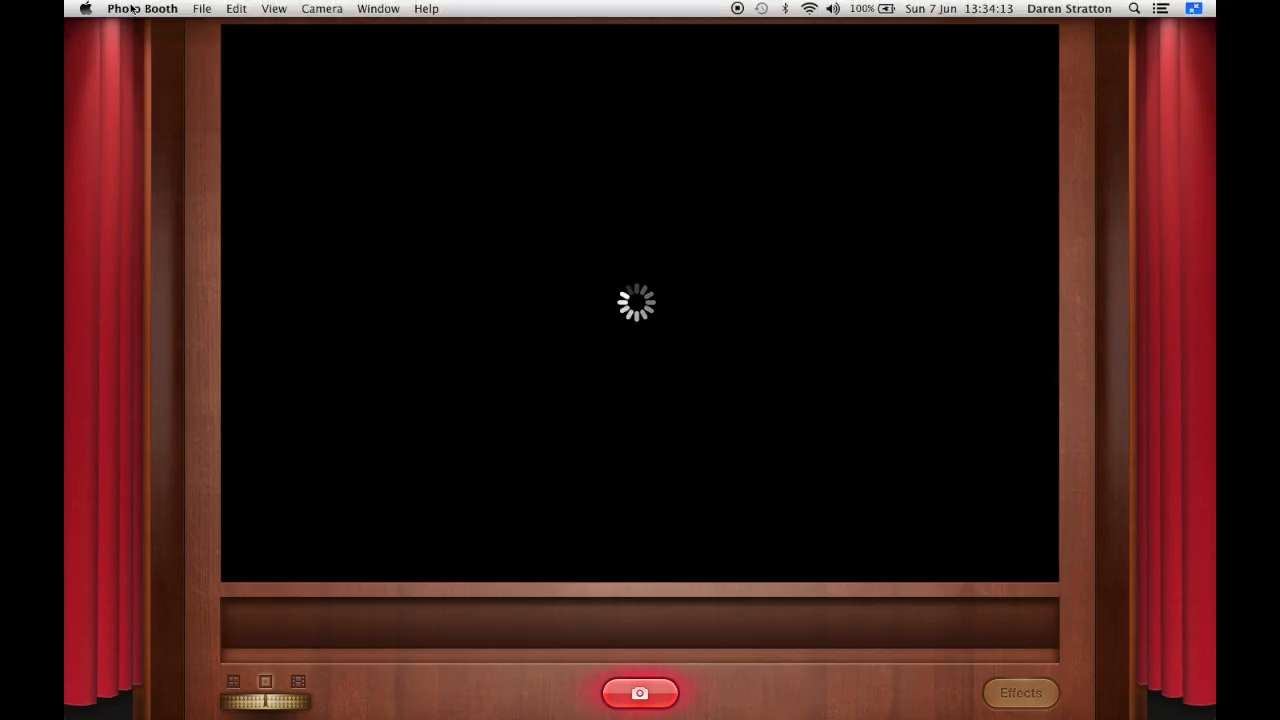
left_click(140, 8)
left_click(162, 108)
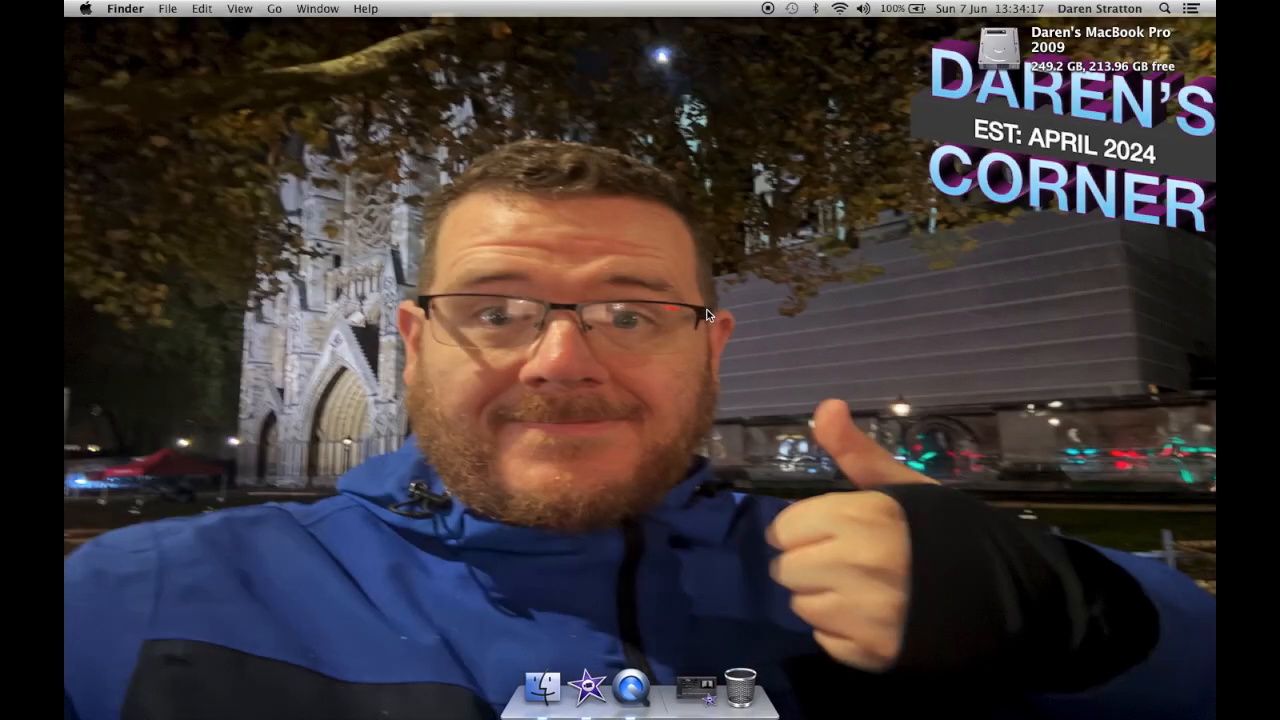
Step: Browse both Launchpad pages of apps and folders, then close Launchpad
key("F4")
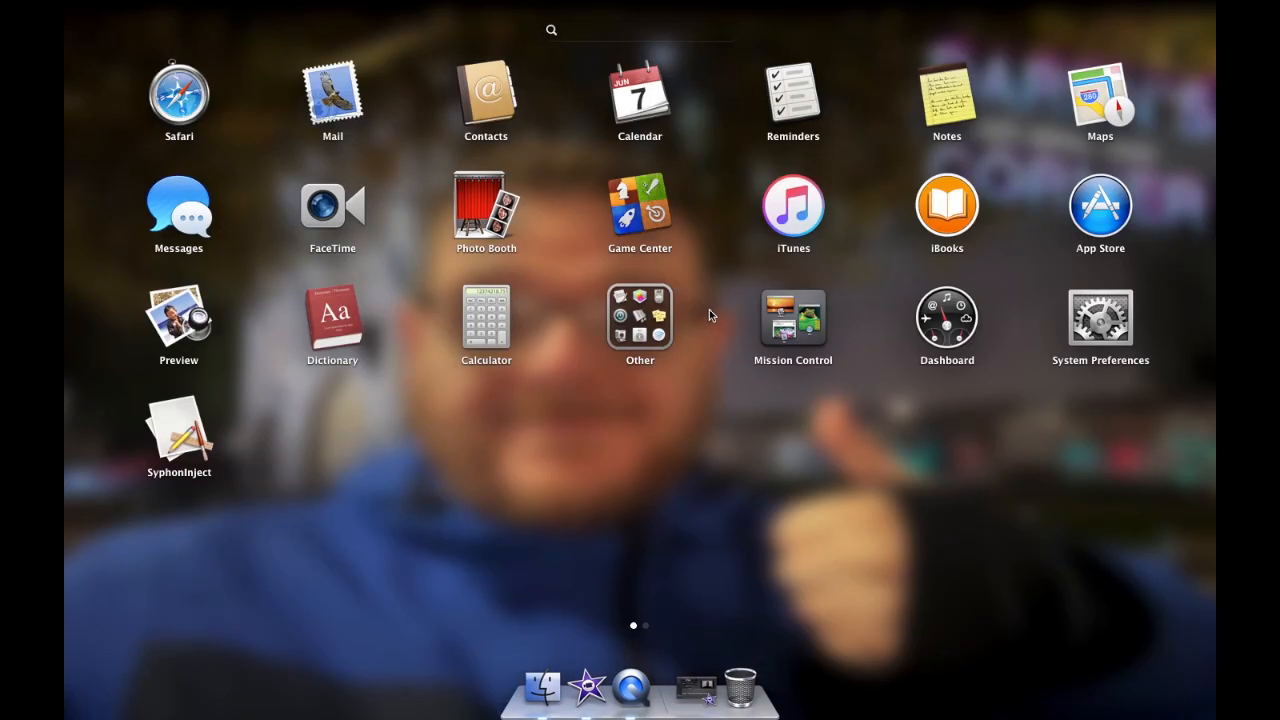
scroll(797, 408, "right", 3)
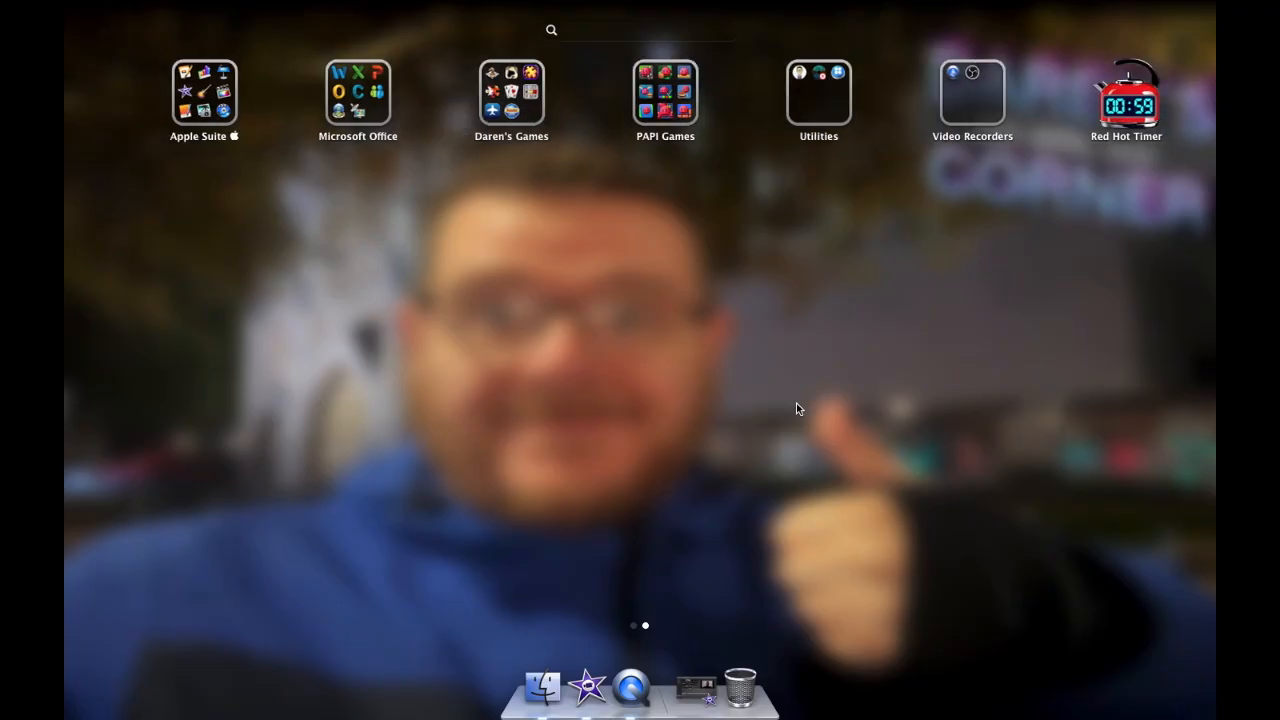
scroll(797, 408, "left", 3)
left_click(775, 507)
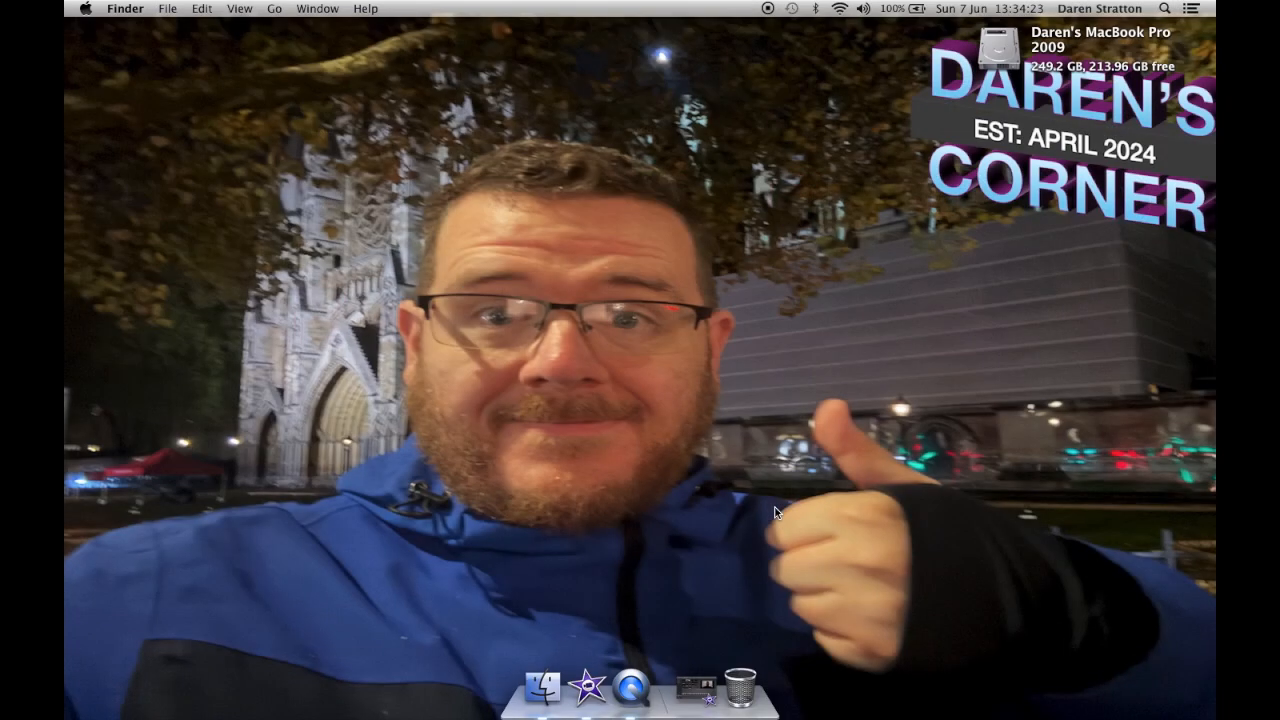
Step: Open Dashboard to view its widgets, then dismiss it
key("F12")
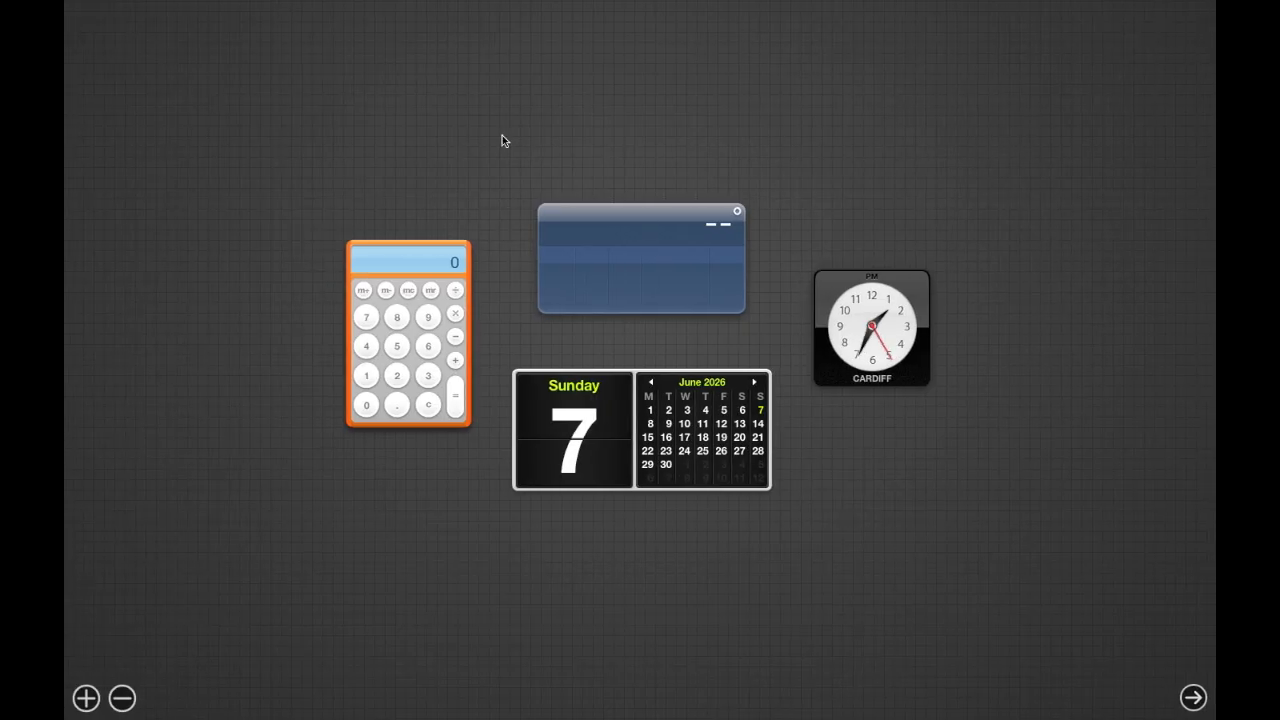
mouse_move(578, 224)
left_click(381, 112)
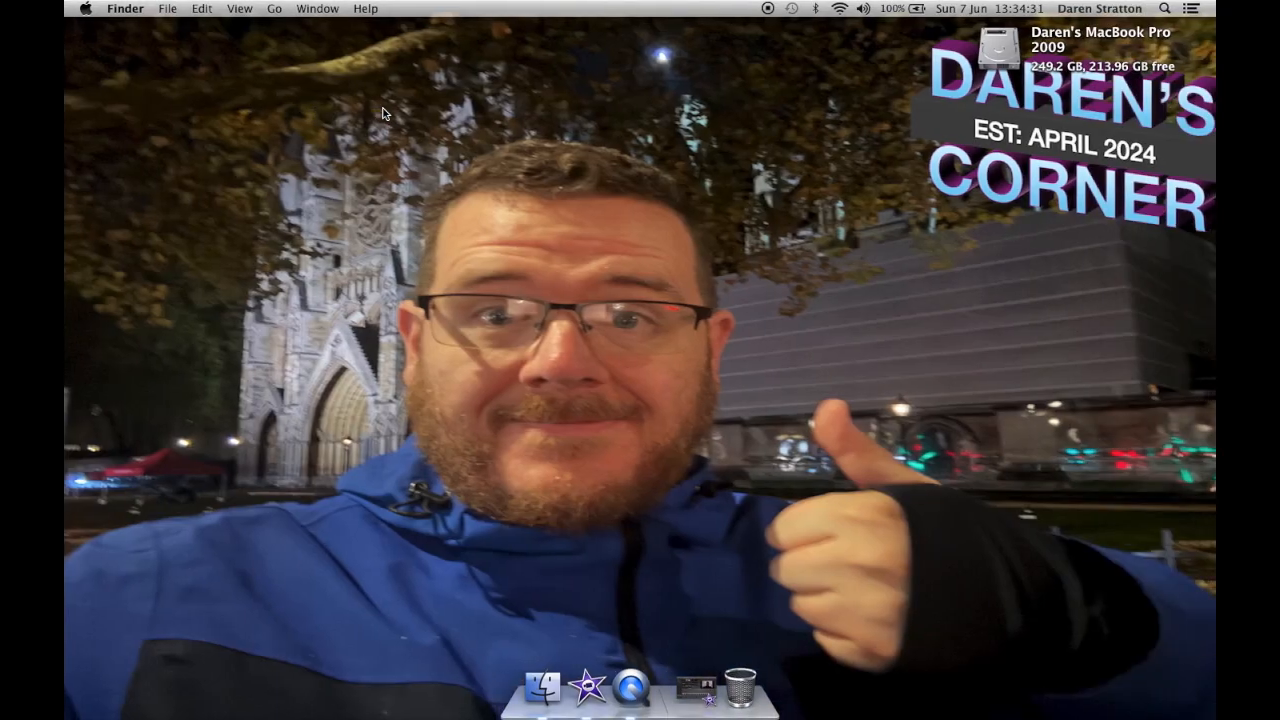
Step: Launch iBooks from Launchpad
key("F4")
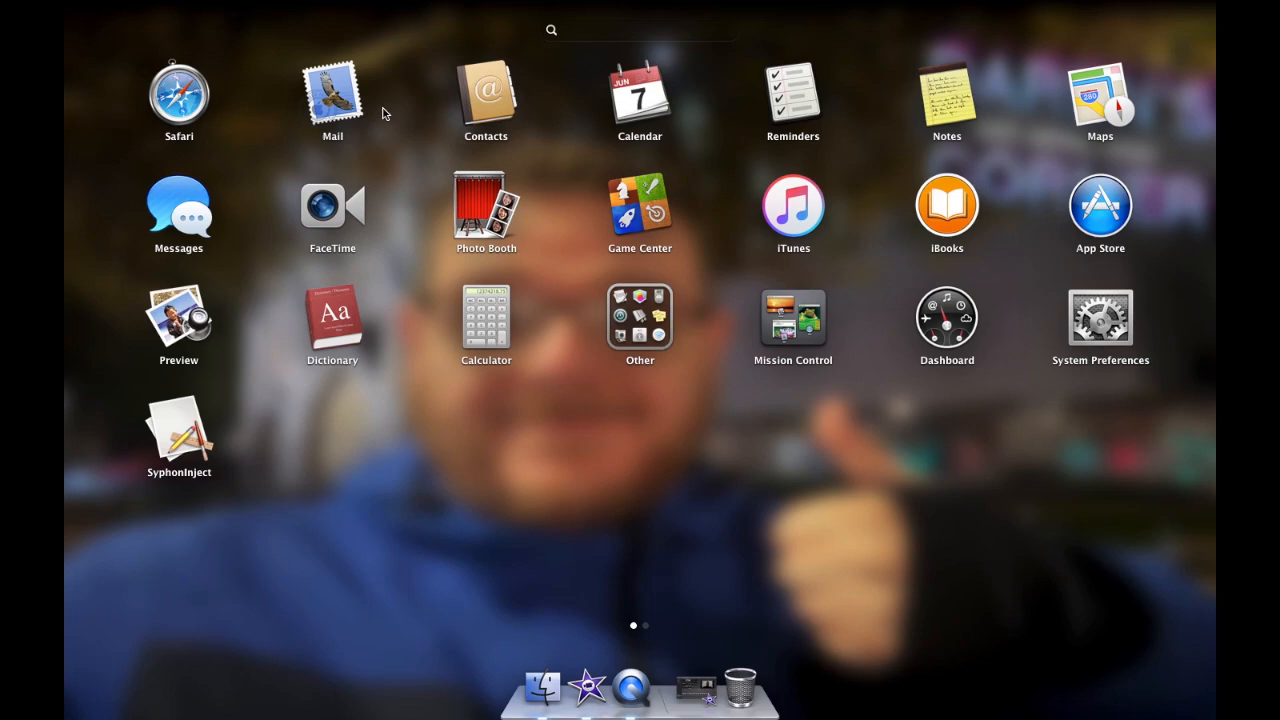
left_click(949, 210)
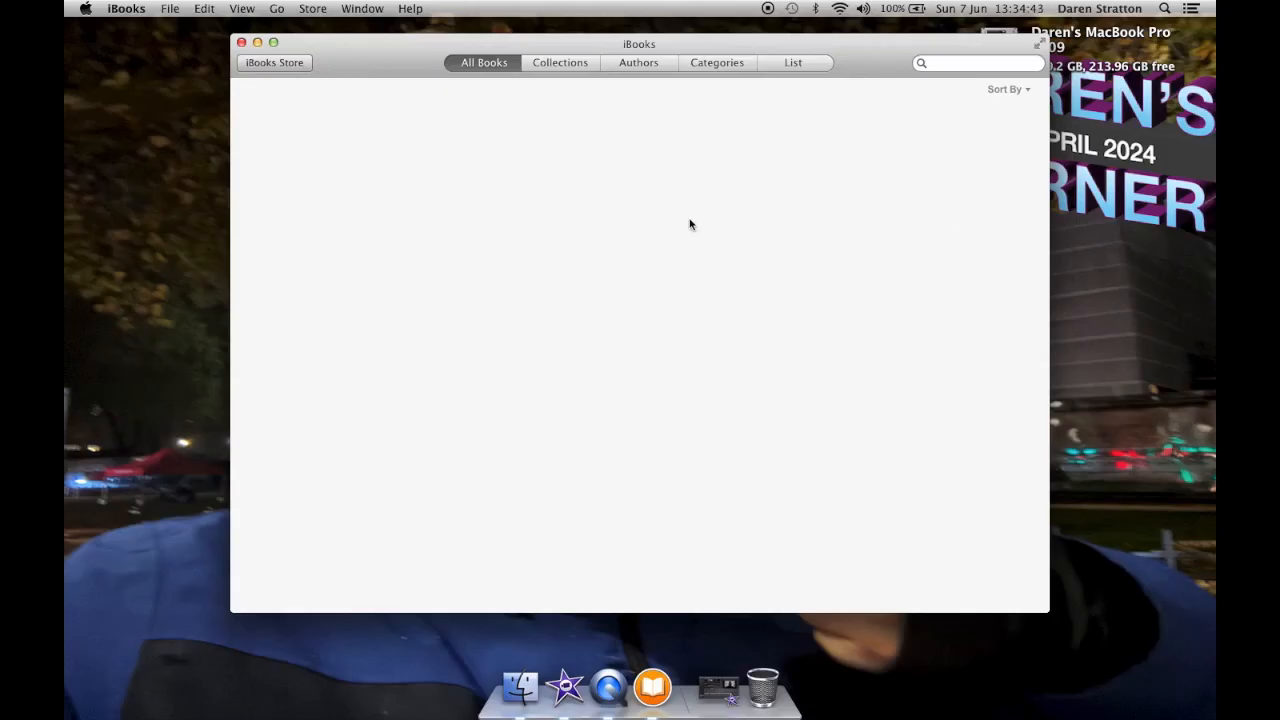
Step: Switch the library between Collections and All Books views, then quit iBooks
left_click(570, 64)
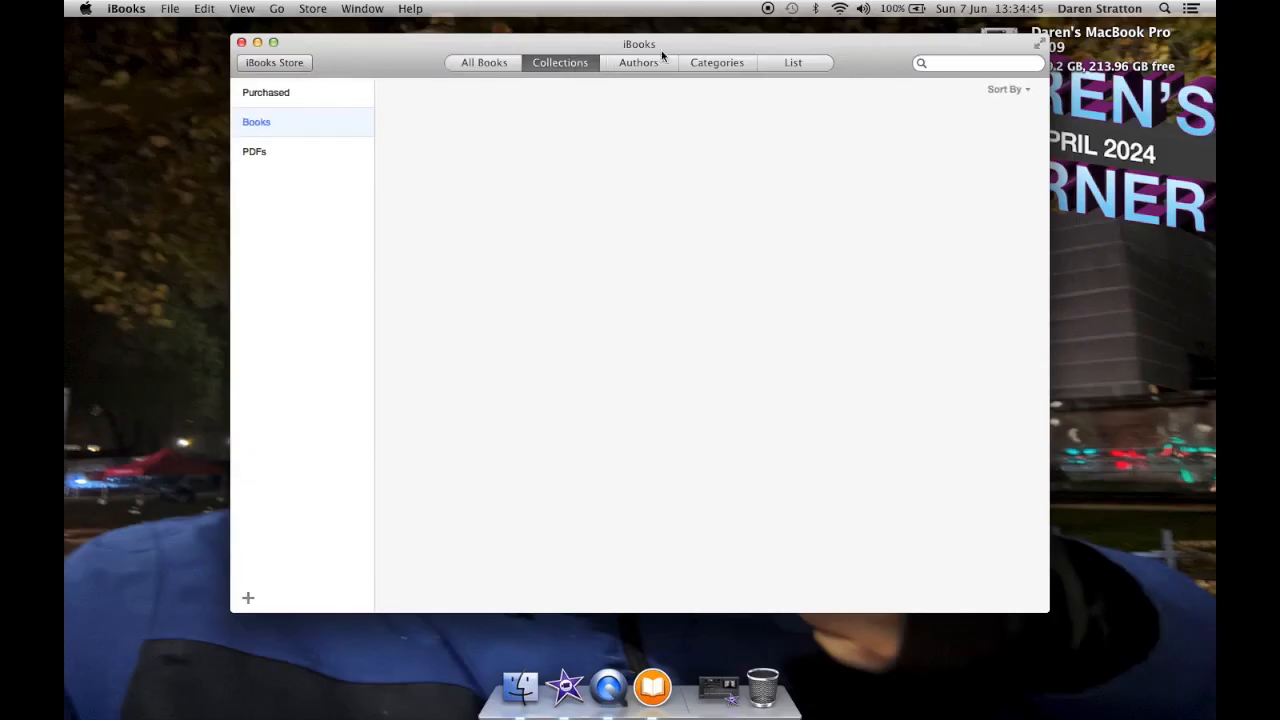
left_click(511, 66)
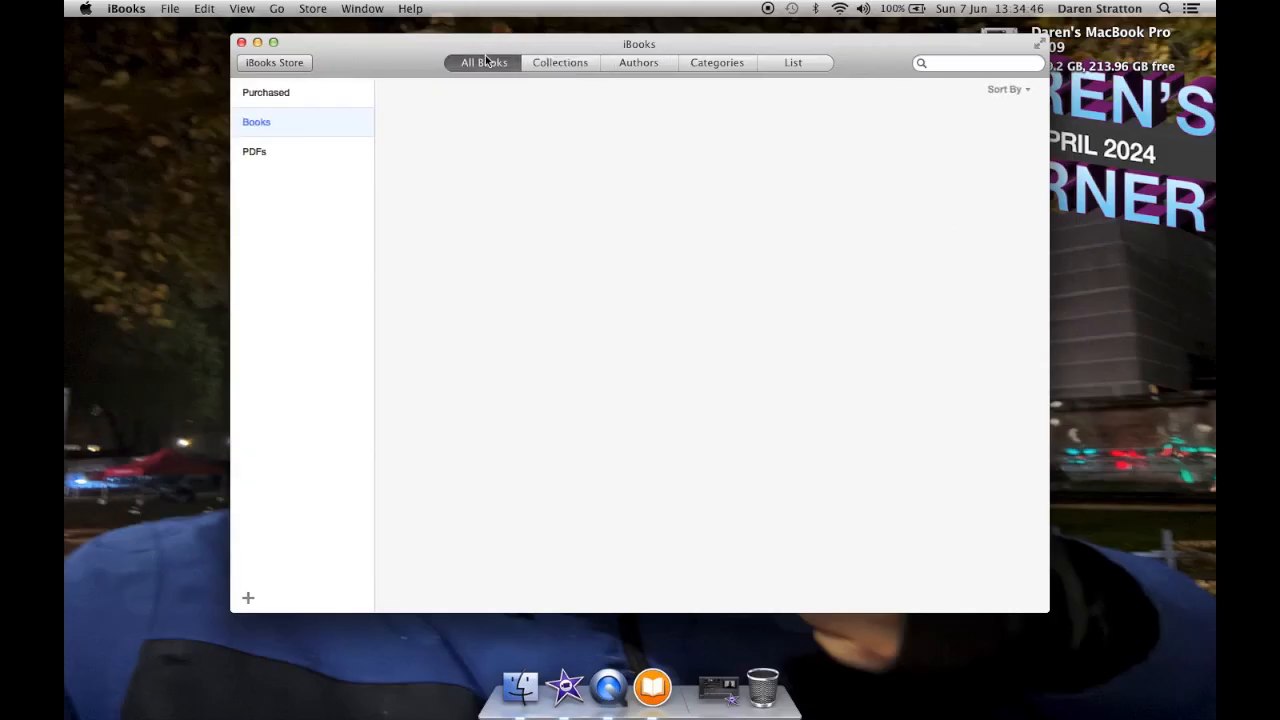
left_click(127, 9)
left_click(188, 168)
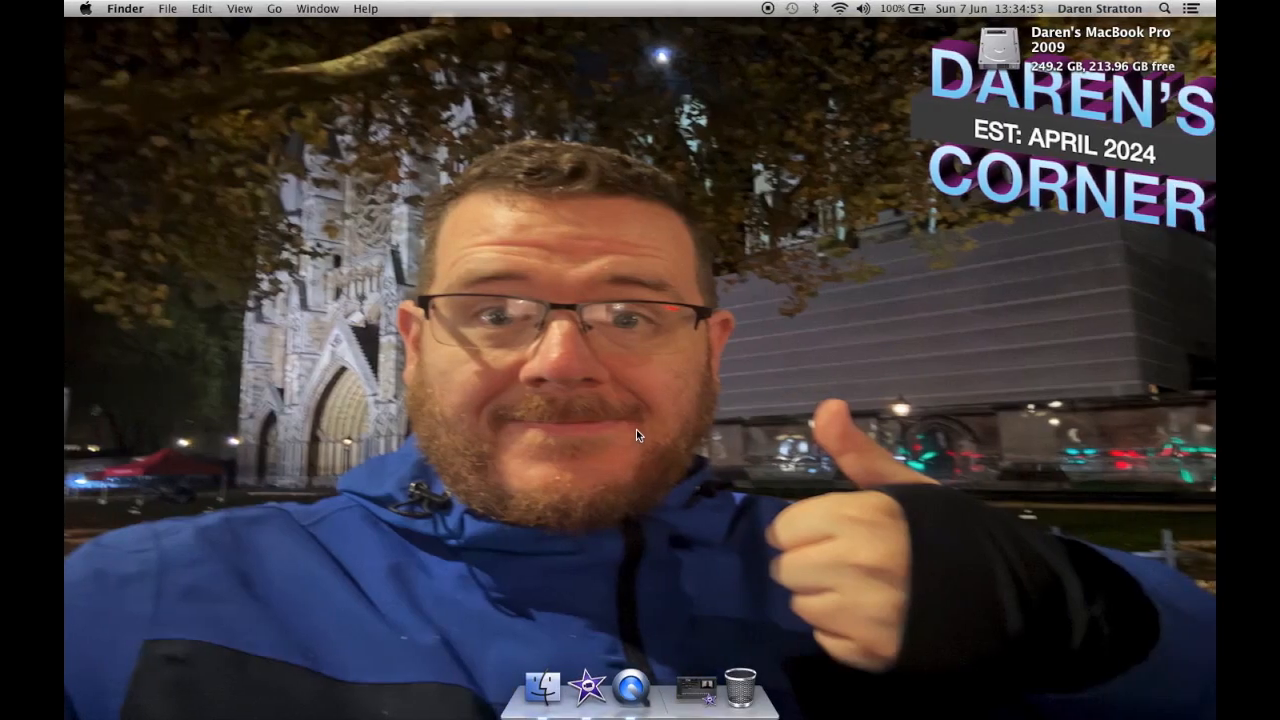
Step: Launch iBooks Author from the Apple Suite folder on the second Launchpad page
key("F4")
scroll(660, 421, "right", 5)
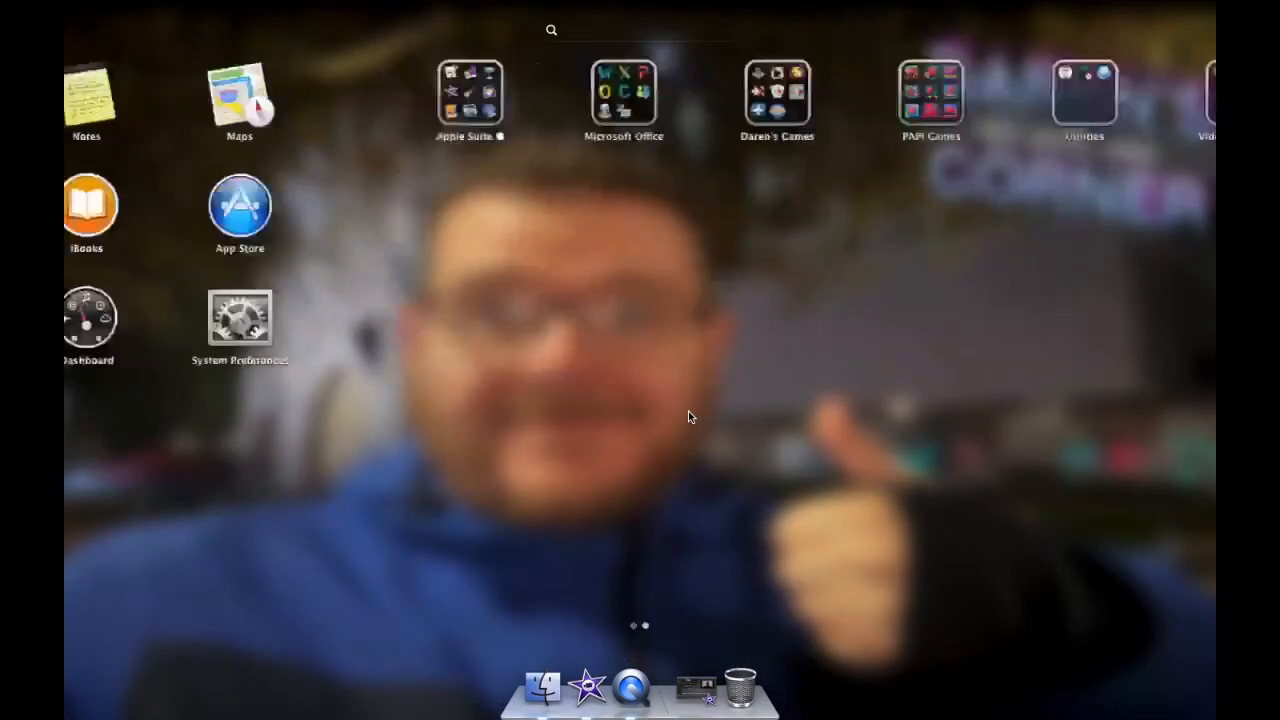
left_click(178, 92)
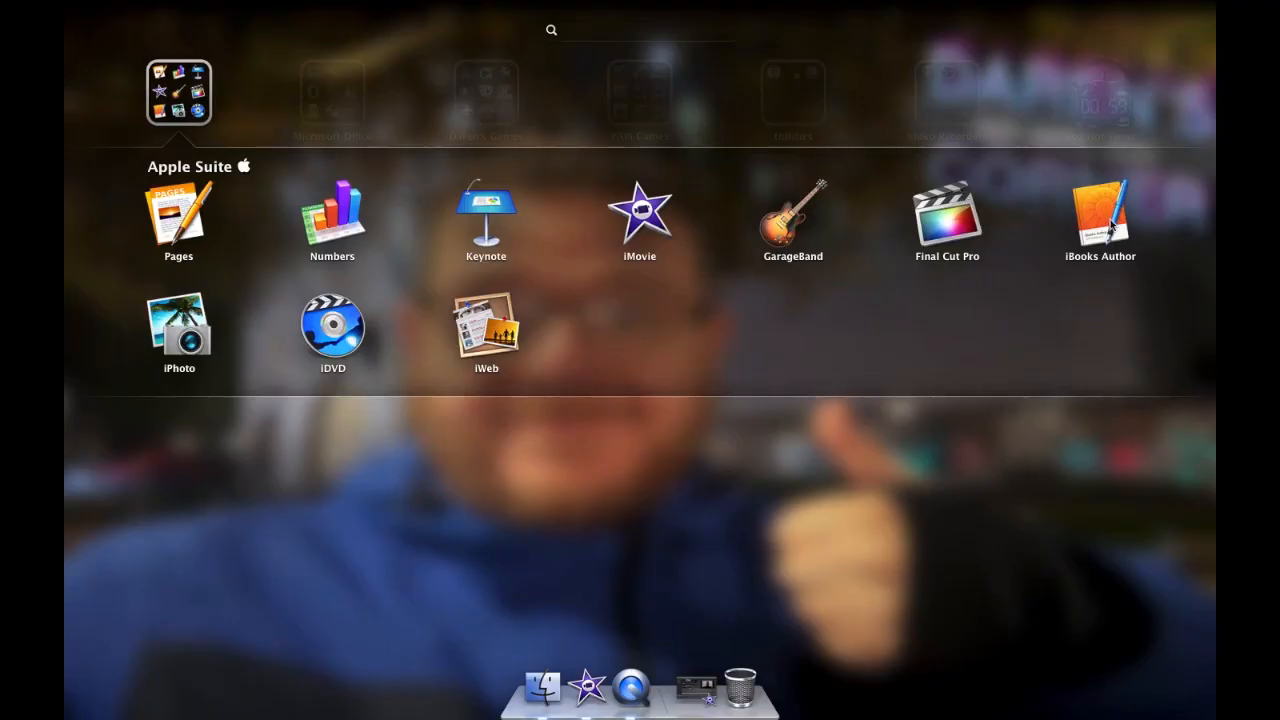
left_click(1106, 222)
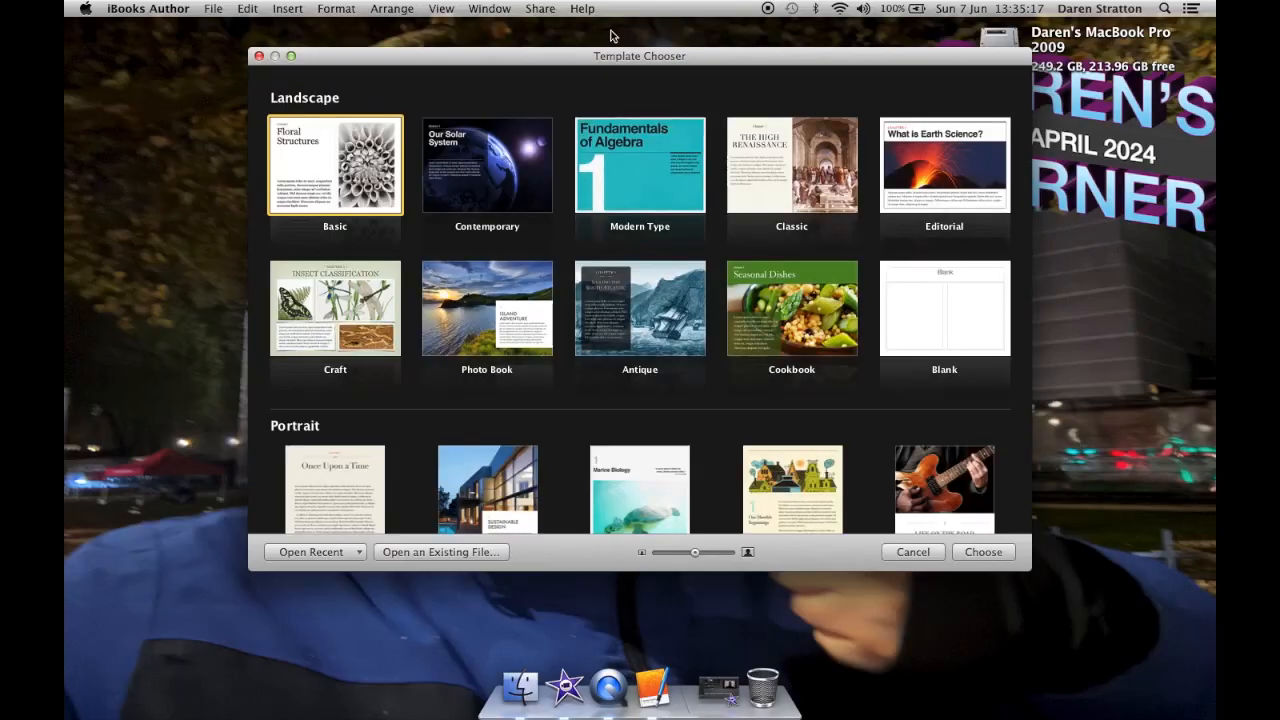
Step: Scroll through the landscape and portrait templates in the Template Chooser, then quit iBooks Author
scroll(711, 259, "down", 3)
scroll(711, 259, "down", 2)
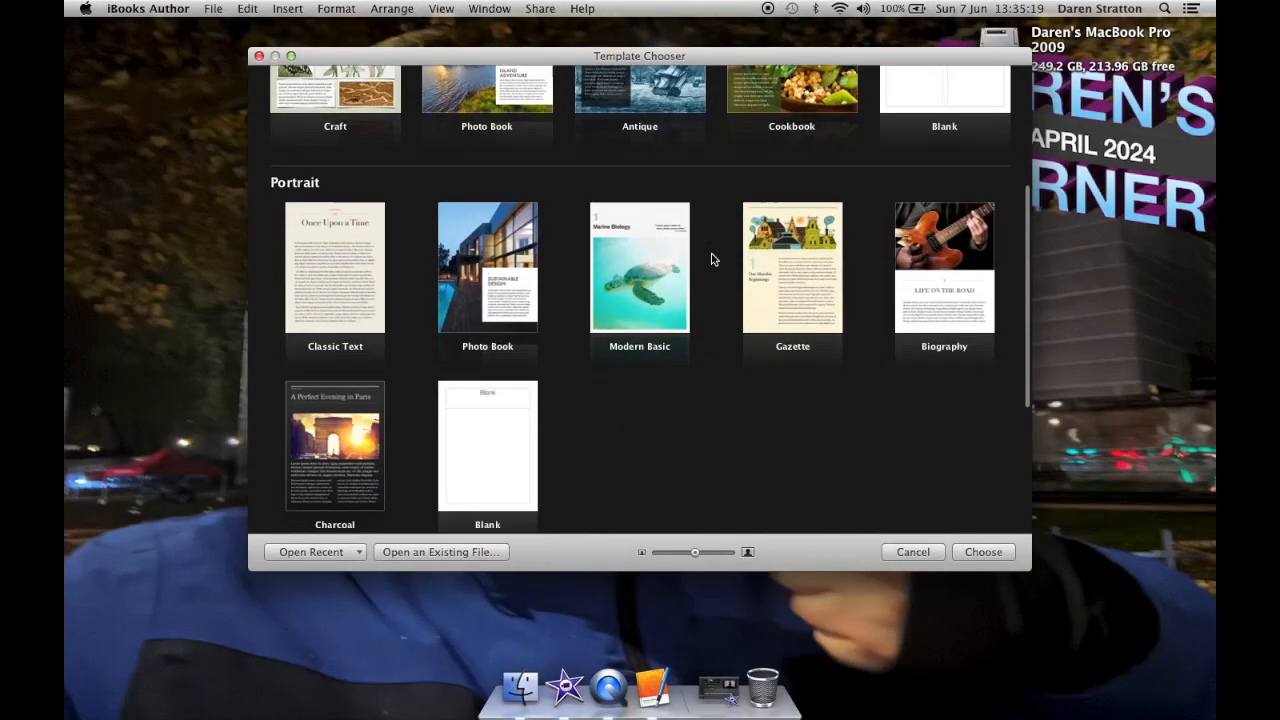
scroll(711, 259, "down", 6)
scroll(711, 259, "up", 10)
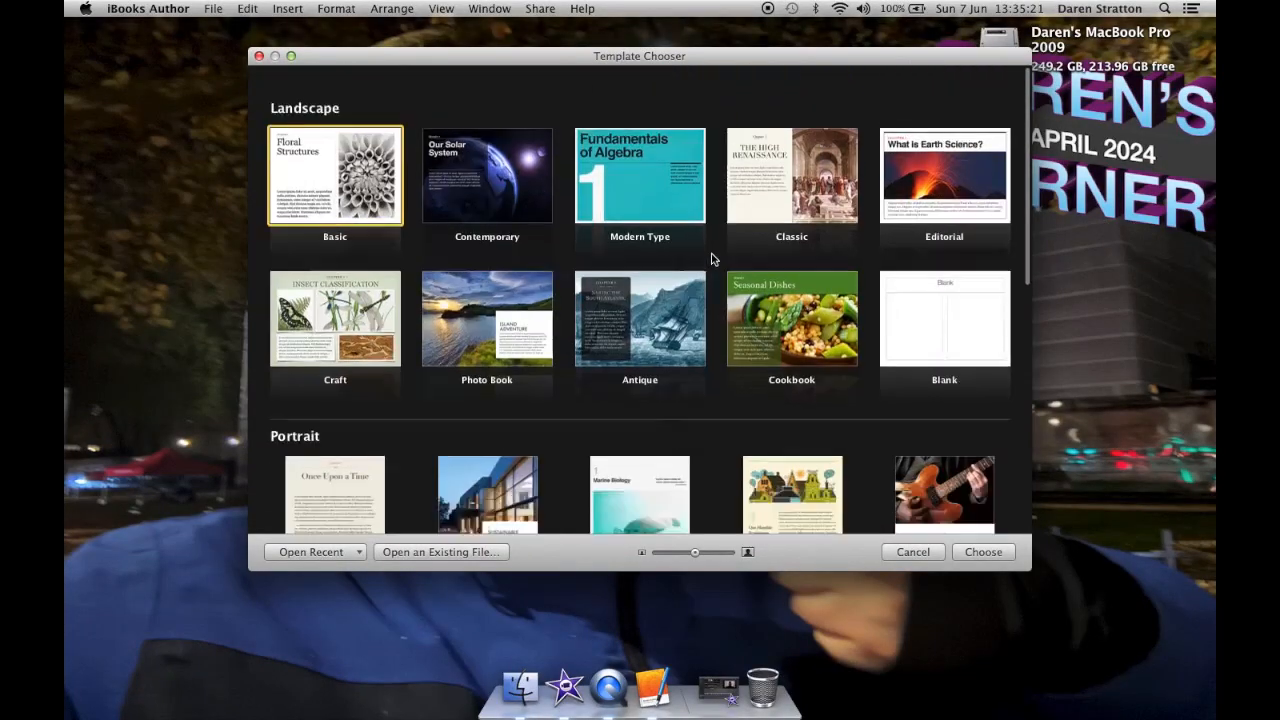
left_click(158, 10)
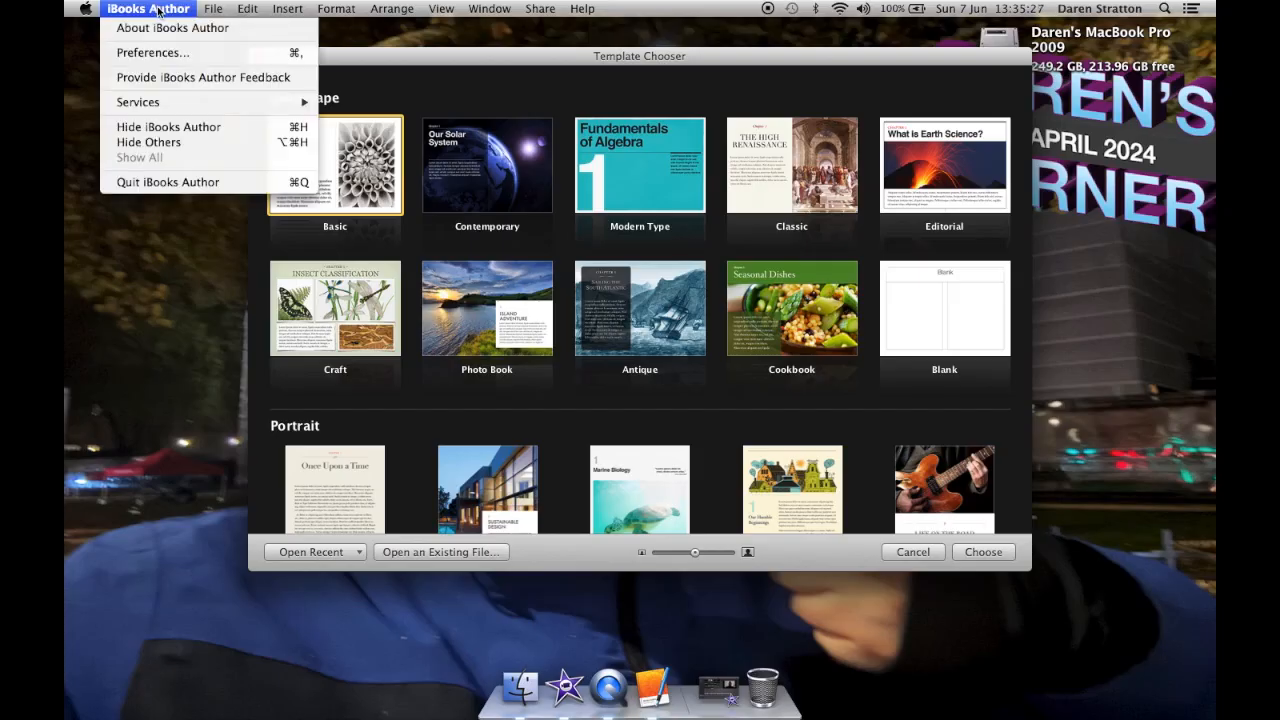
left_click(197, 184)
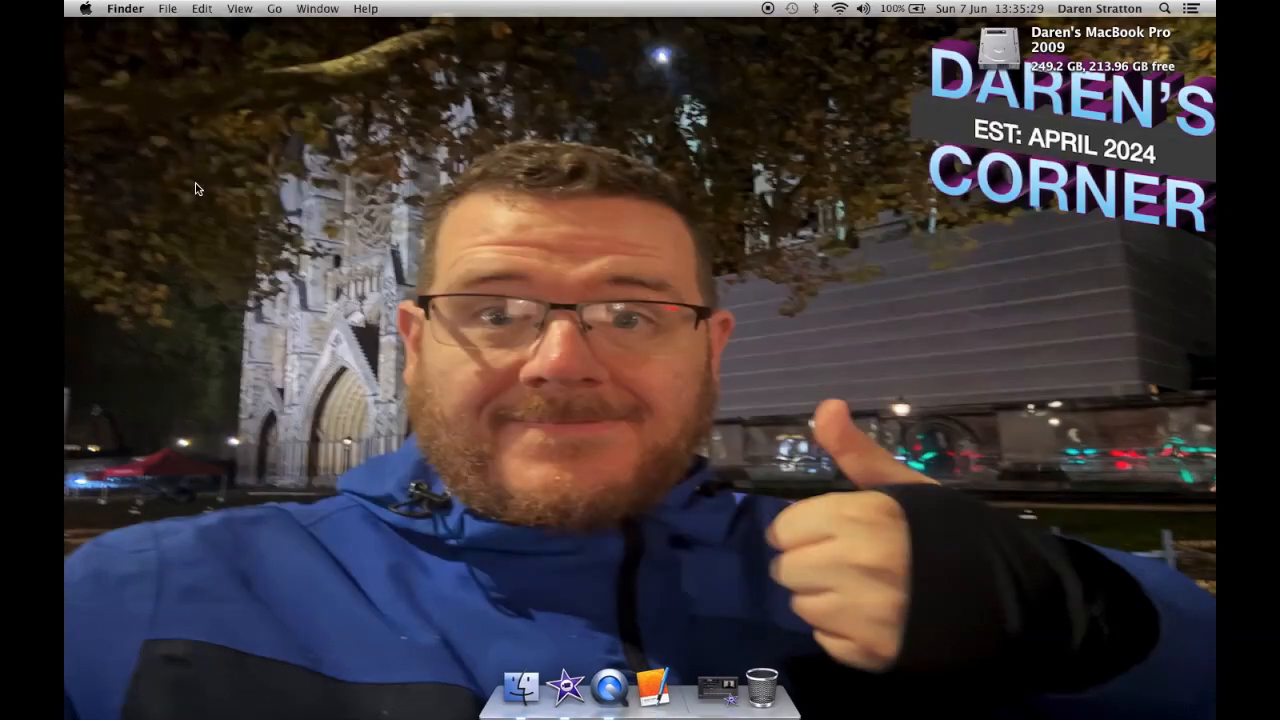
Step: Launch GarageBand from the Apple Suite folder and view its About window, then close it
key("F4")
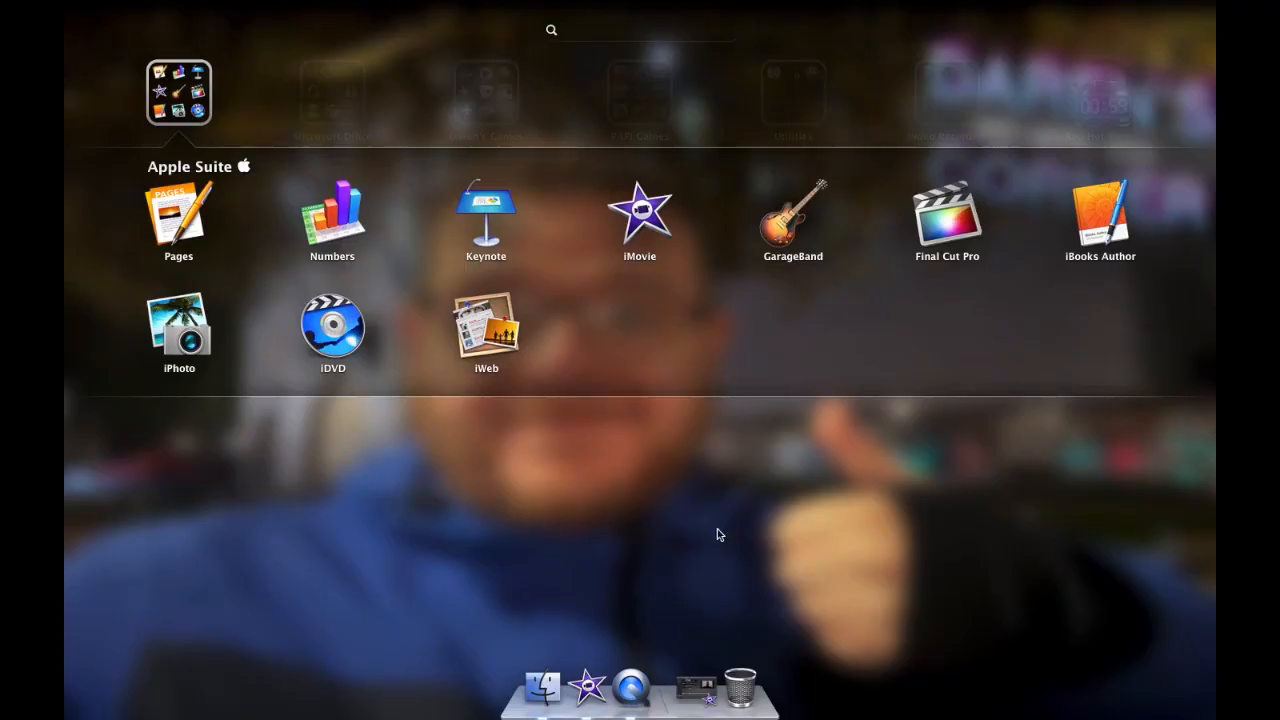
left_click(779, 243)
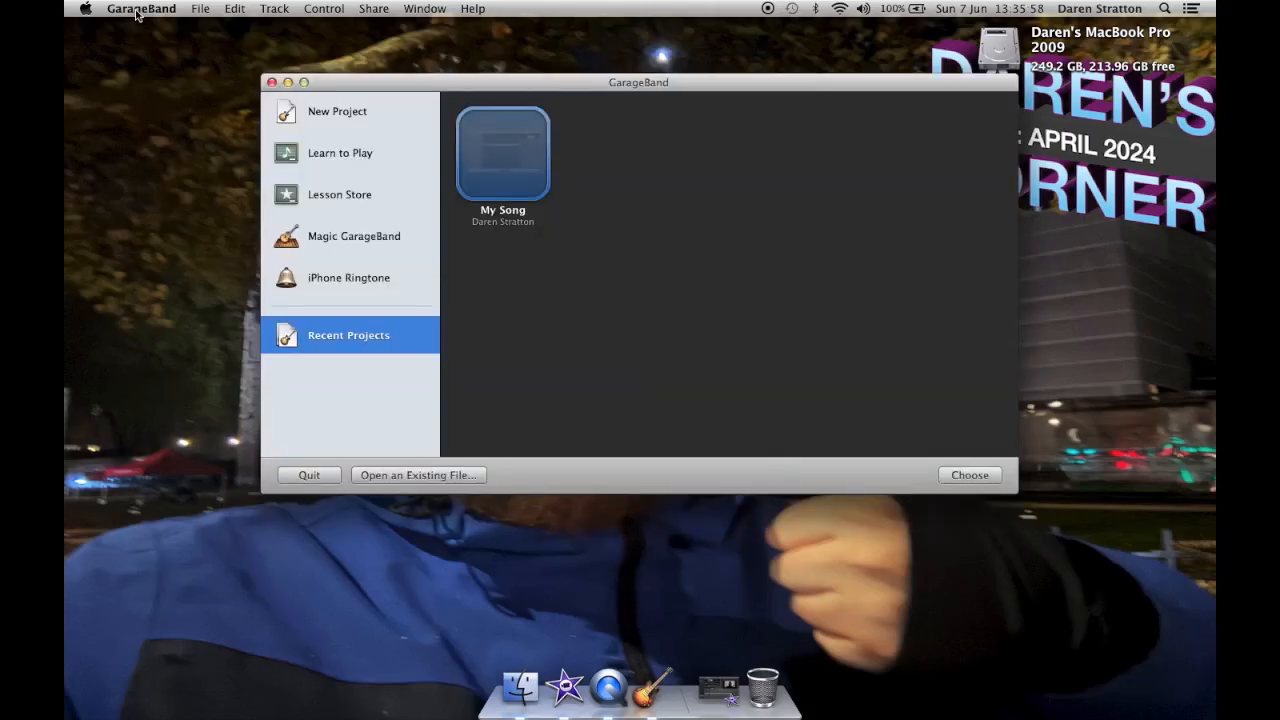
left_click(137, 9)
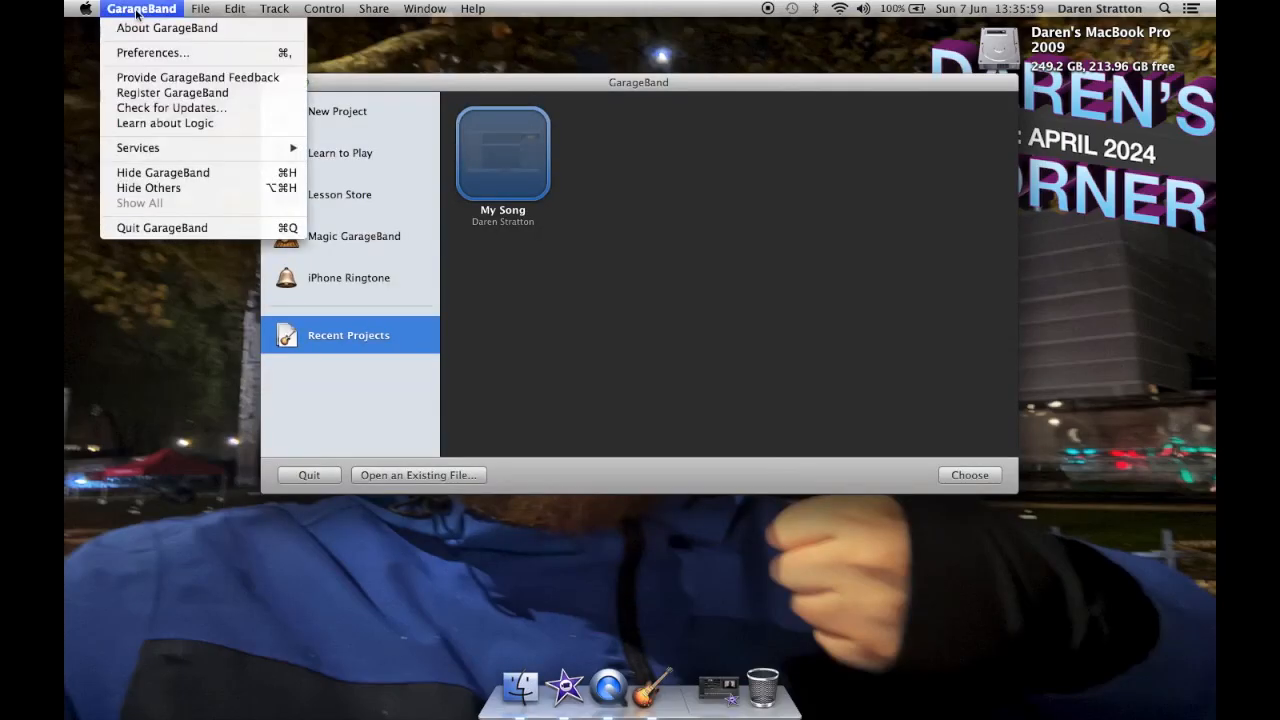
left_click(143, 28)
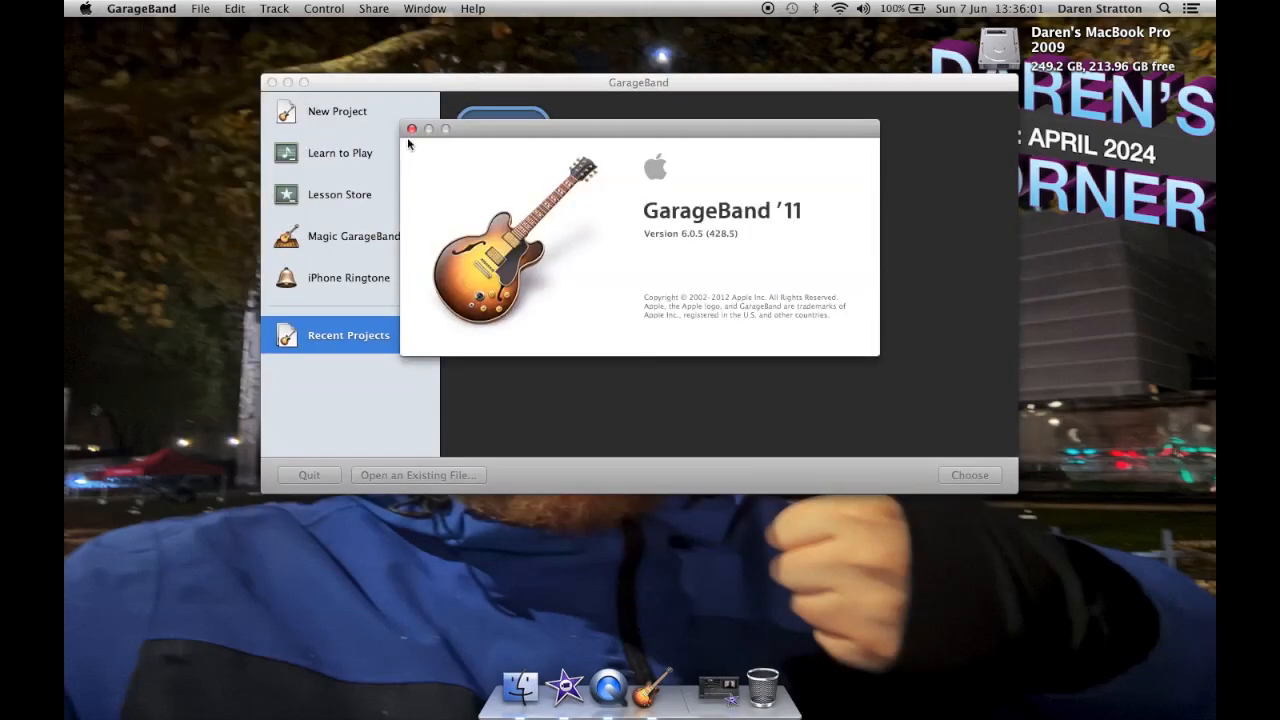
left_click(411, 130)
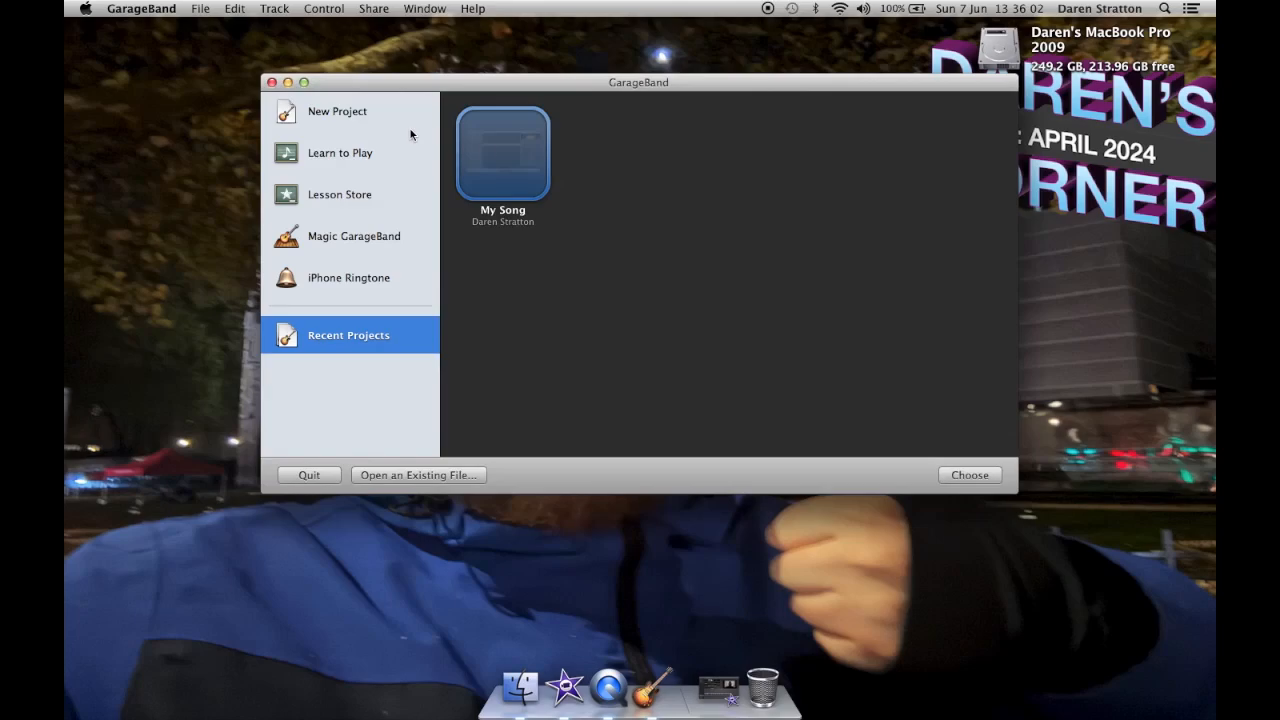
Step: Open the My Song recent project and delete all five of its tracks
double_click(502, 160)
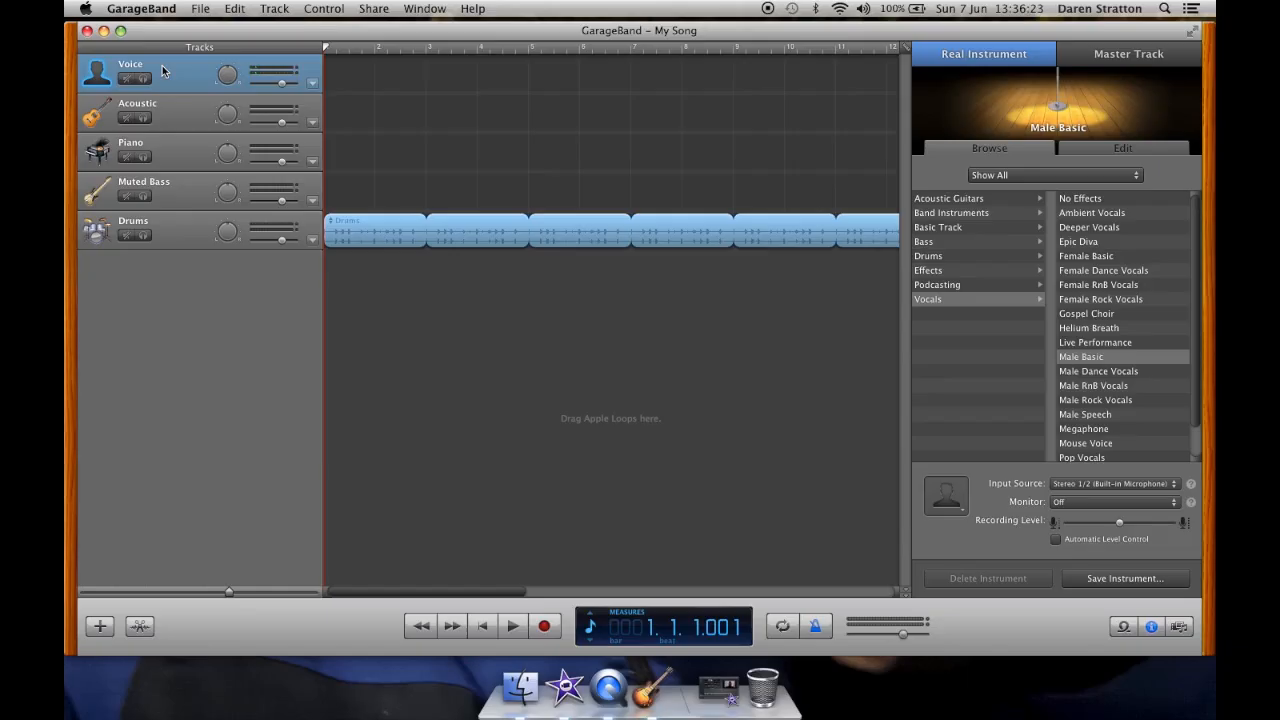
key("super+BackSpace")
key("super+BackSpace")
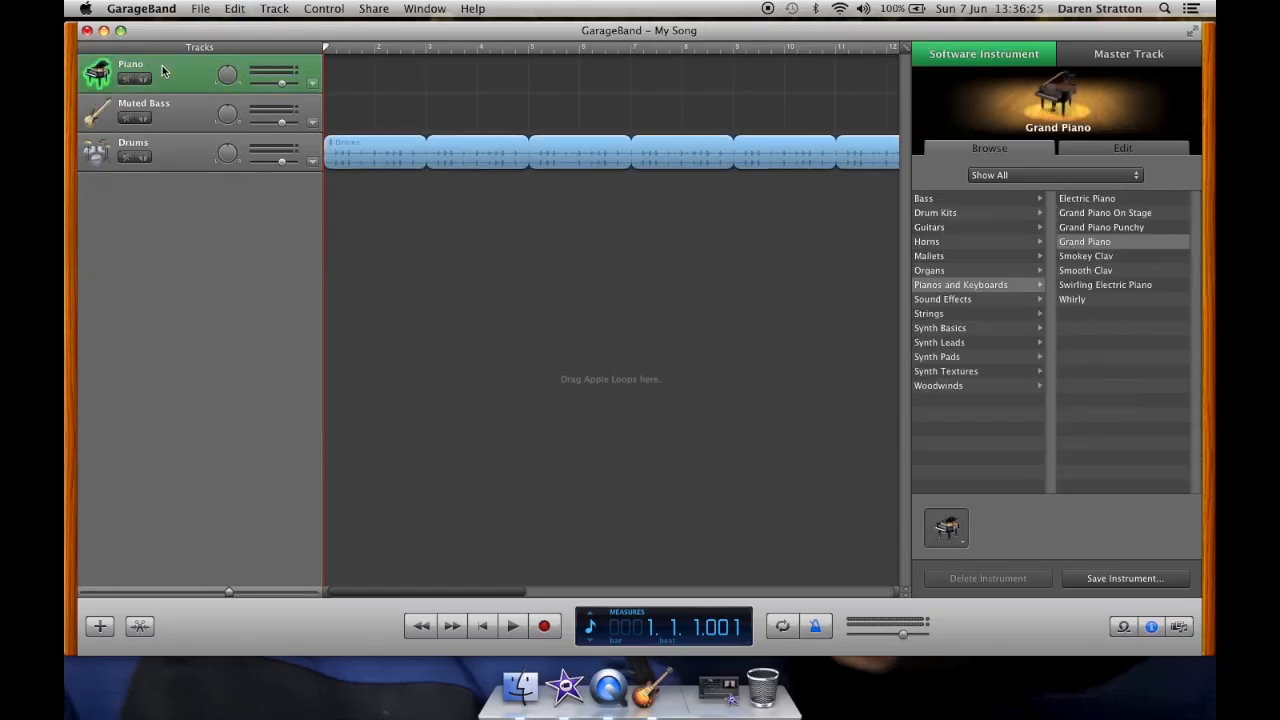
key("super+BackSpace")
key("super+BackSpace")
key("super+BackSpace")
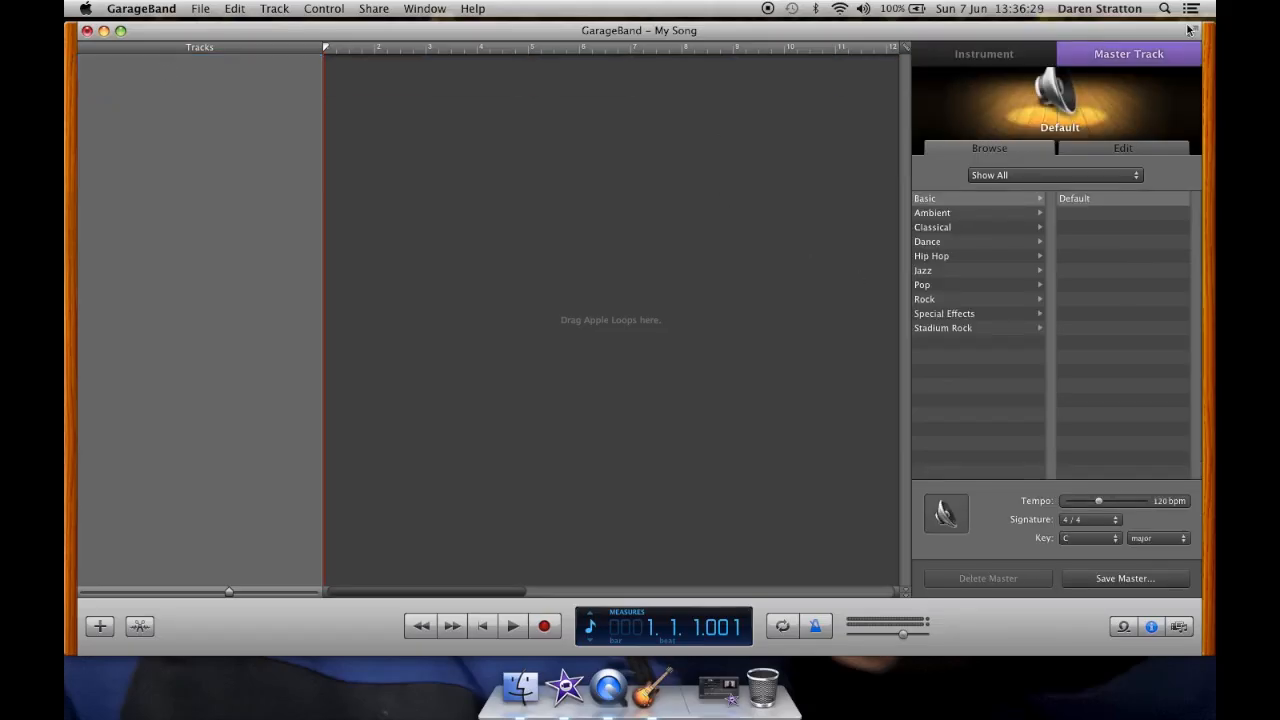
Step: Hide the track info pane
left_click(1153, 627)
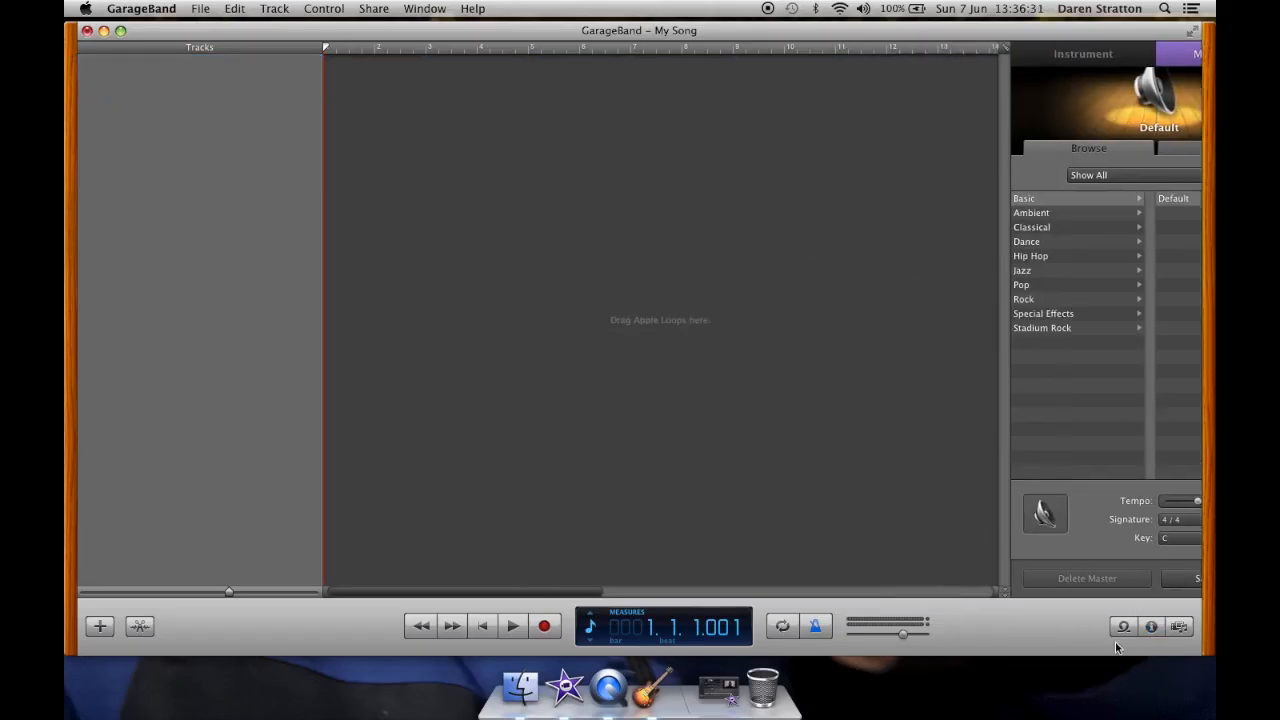
Step: Open the loop browser, filter by Guitars, preview Acoustic Picking 03, then reset the keyword filters
left_click(1125, 628)
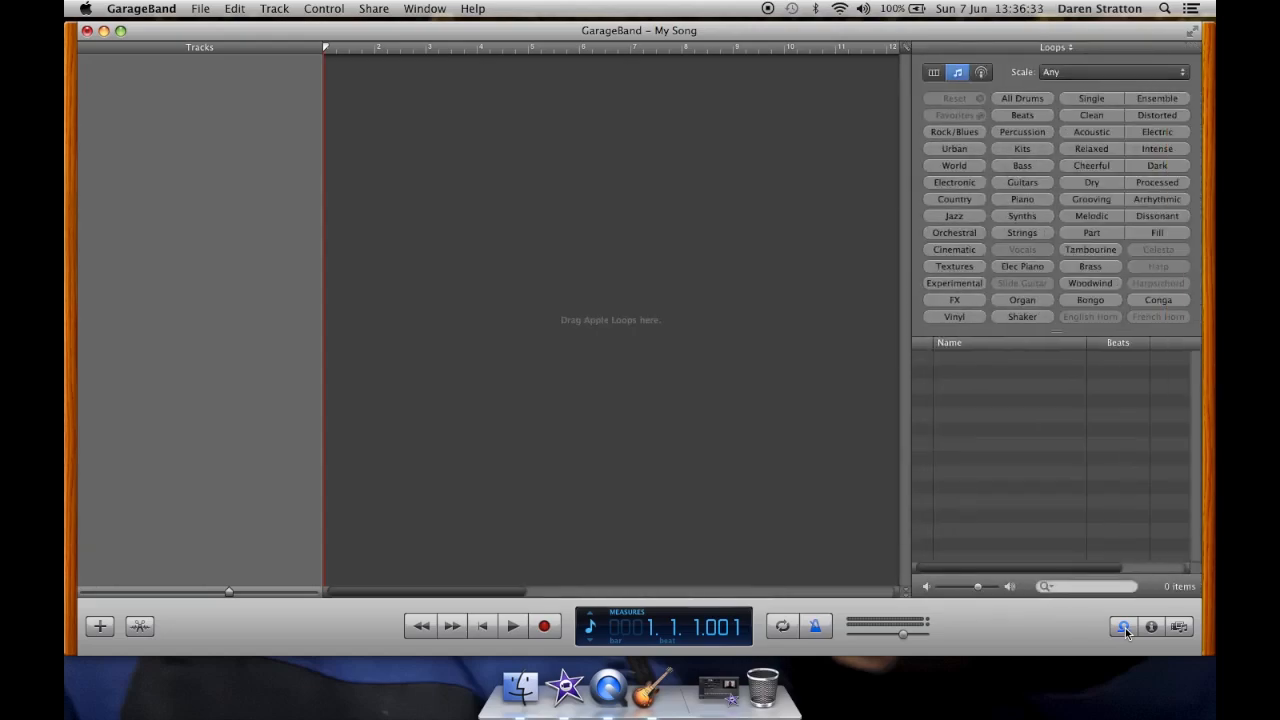
left_click(1022, 182)
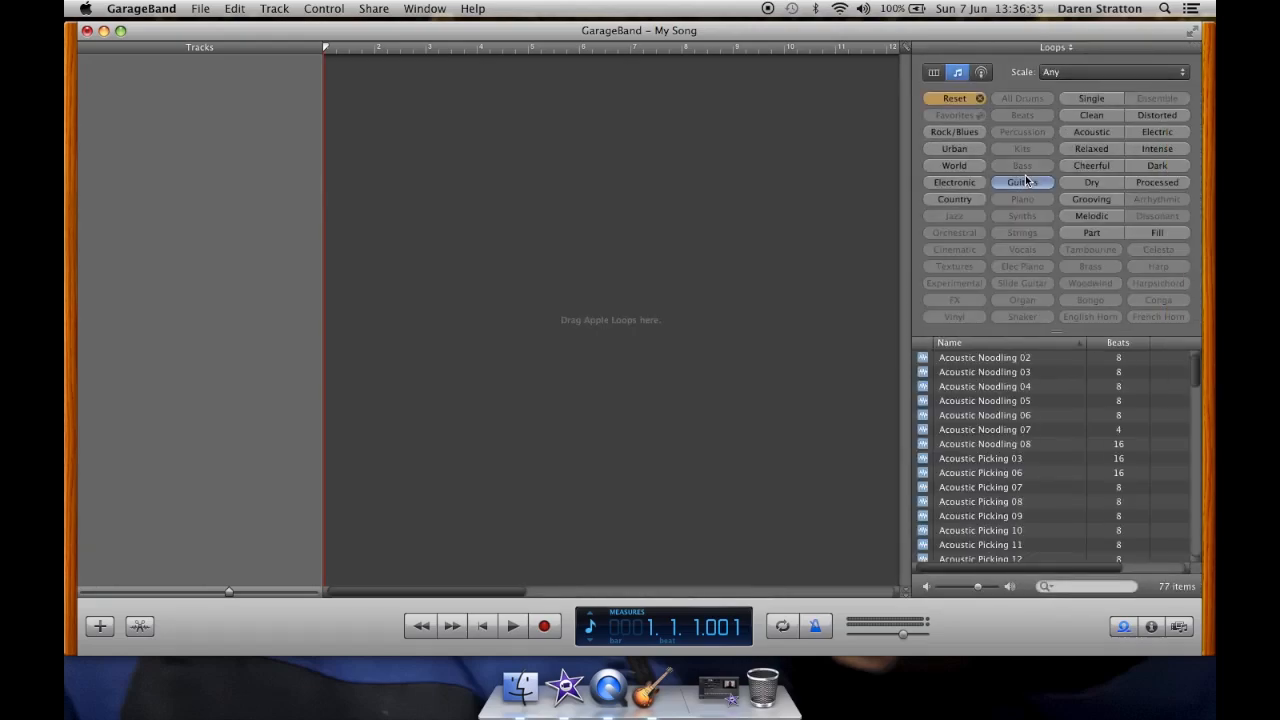
scroll(1010, 440, "down", 2)
scroll(1014, 455, "up", 2)
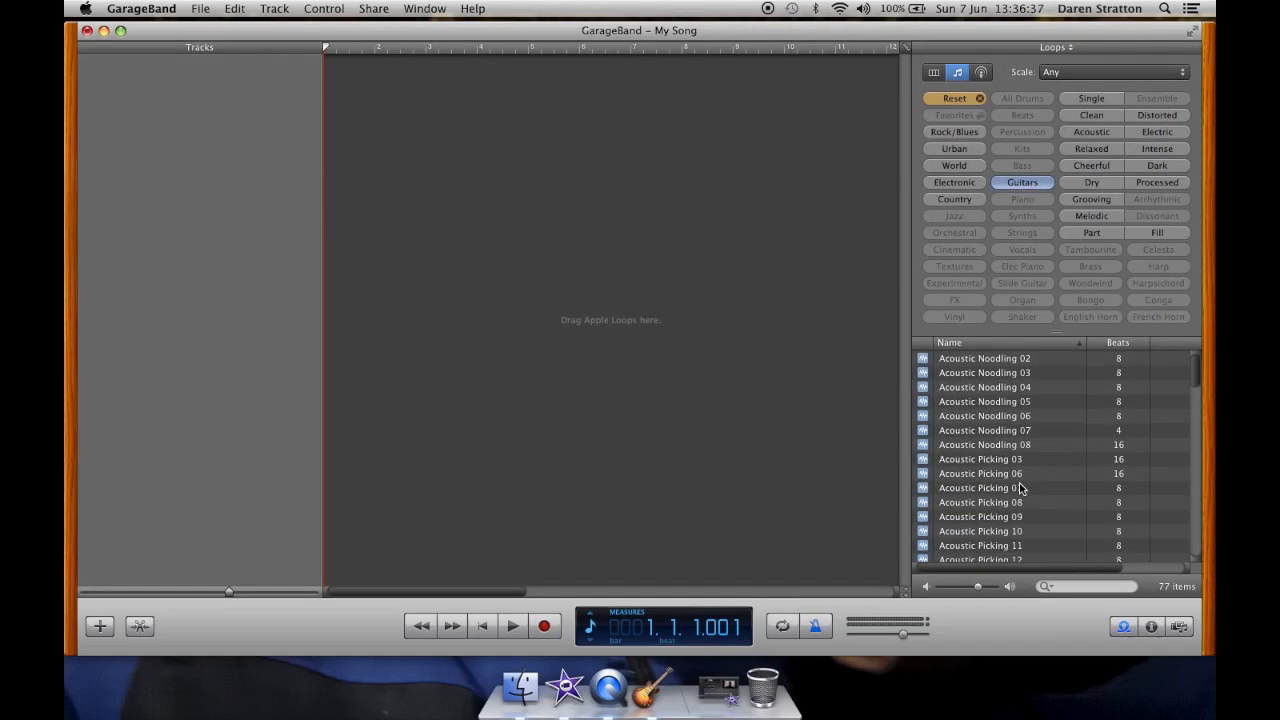
left_click(1015, 460)
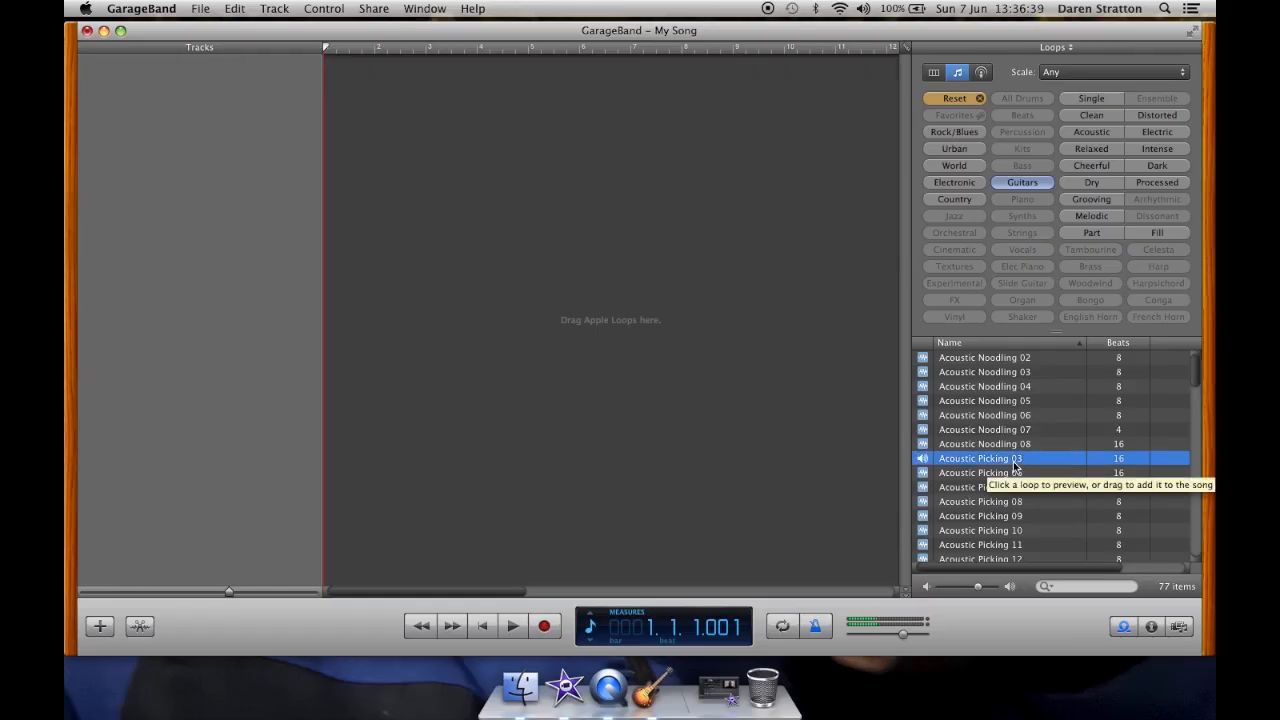
left_click(955, 99)
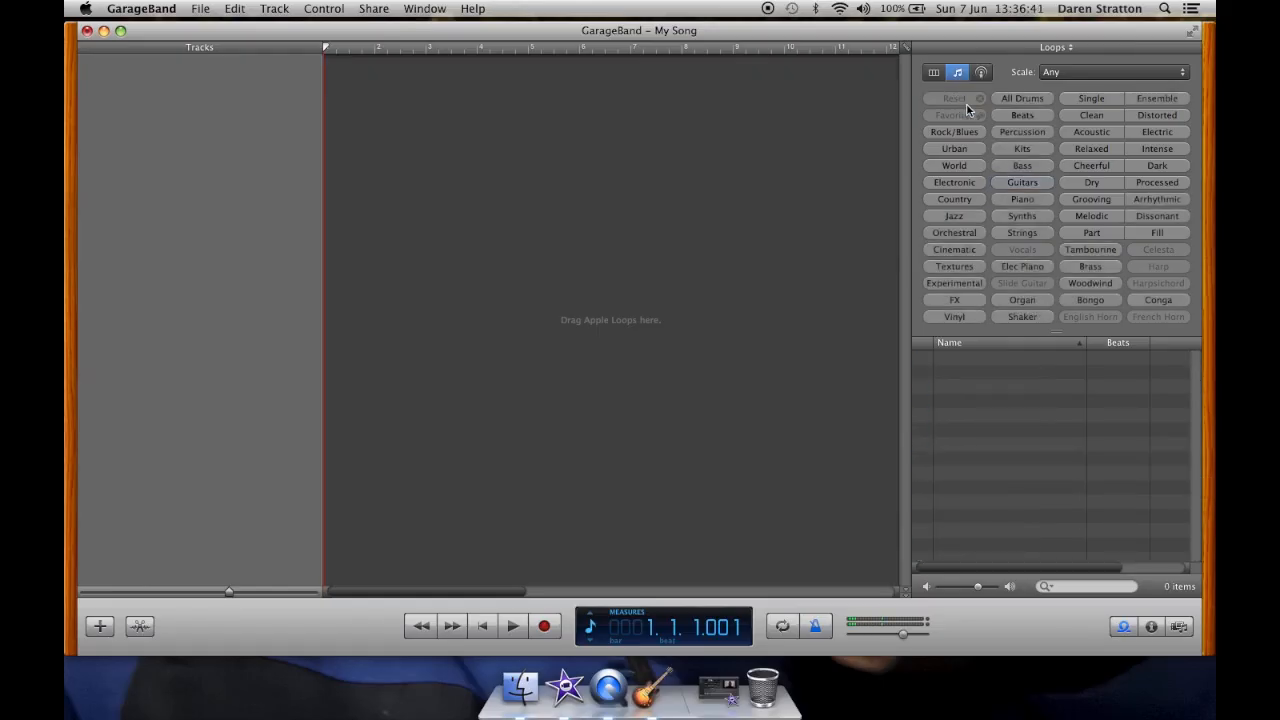
Step: Filter loops by Beats, preview a few Club Dance Beat loops and add Club Dance Beat 002 to the timeline
left_click(1022, 116)
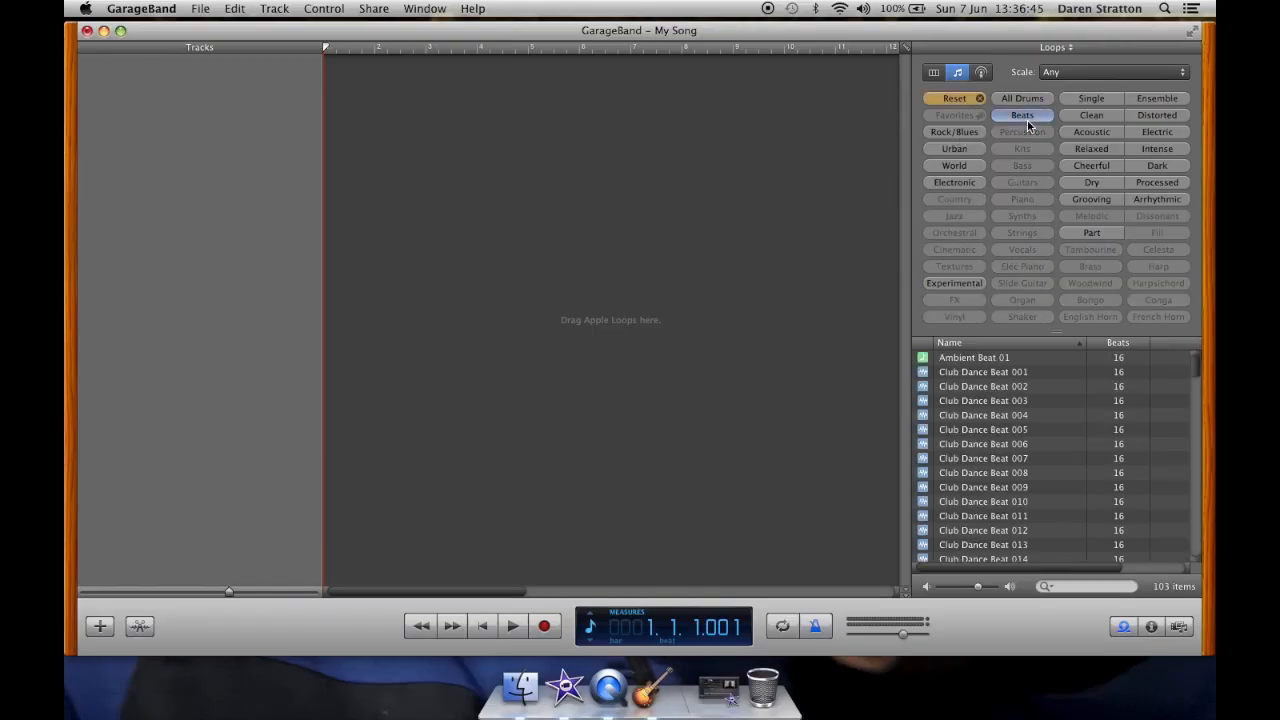
left_click(980, 372)
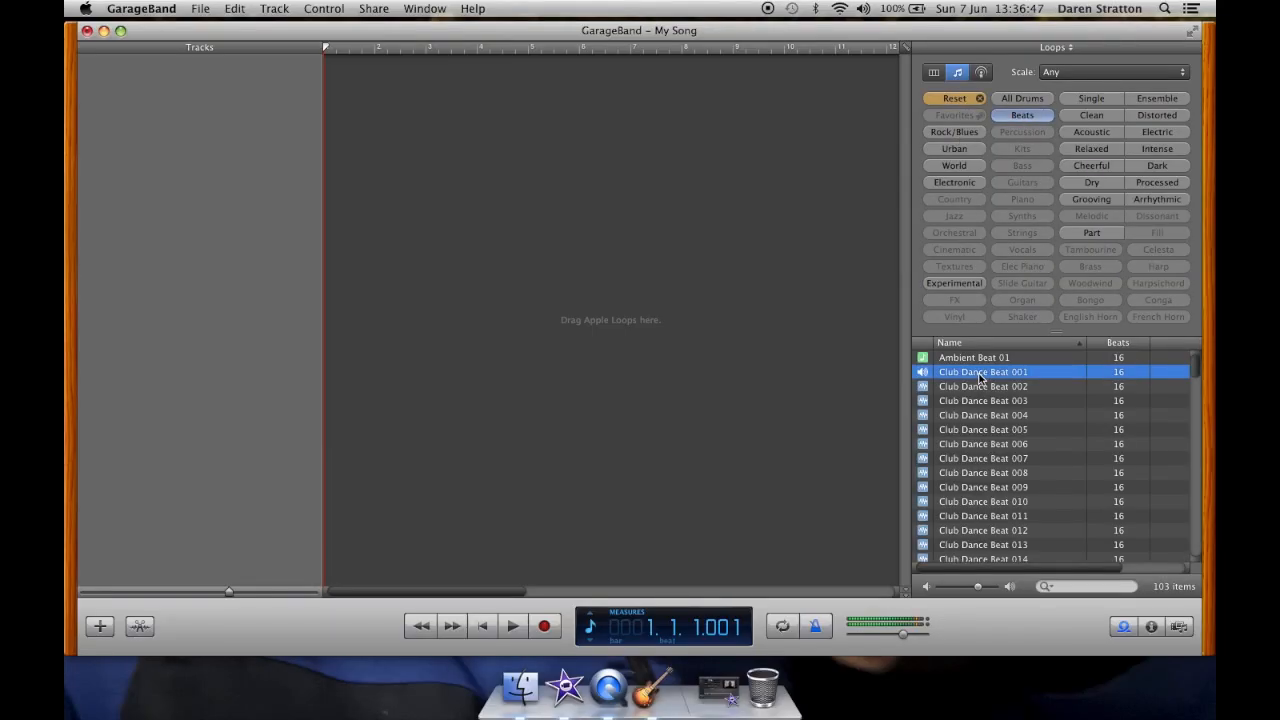
key("Down")
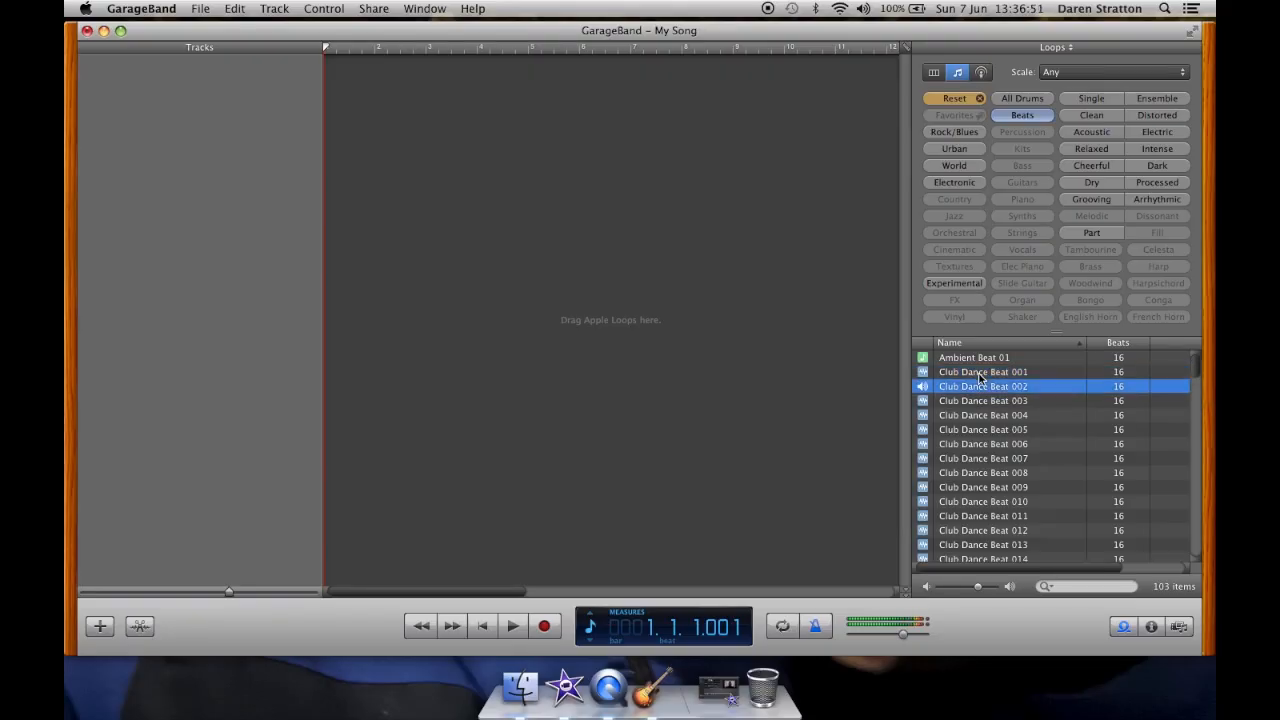
key("Down")
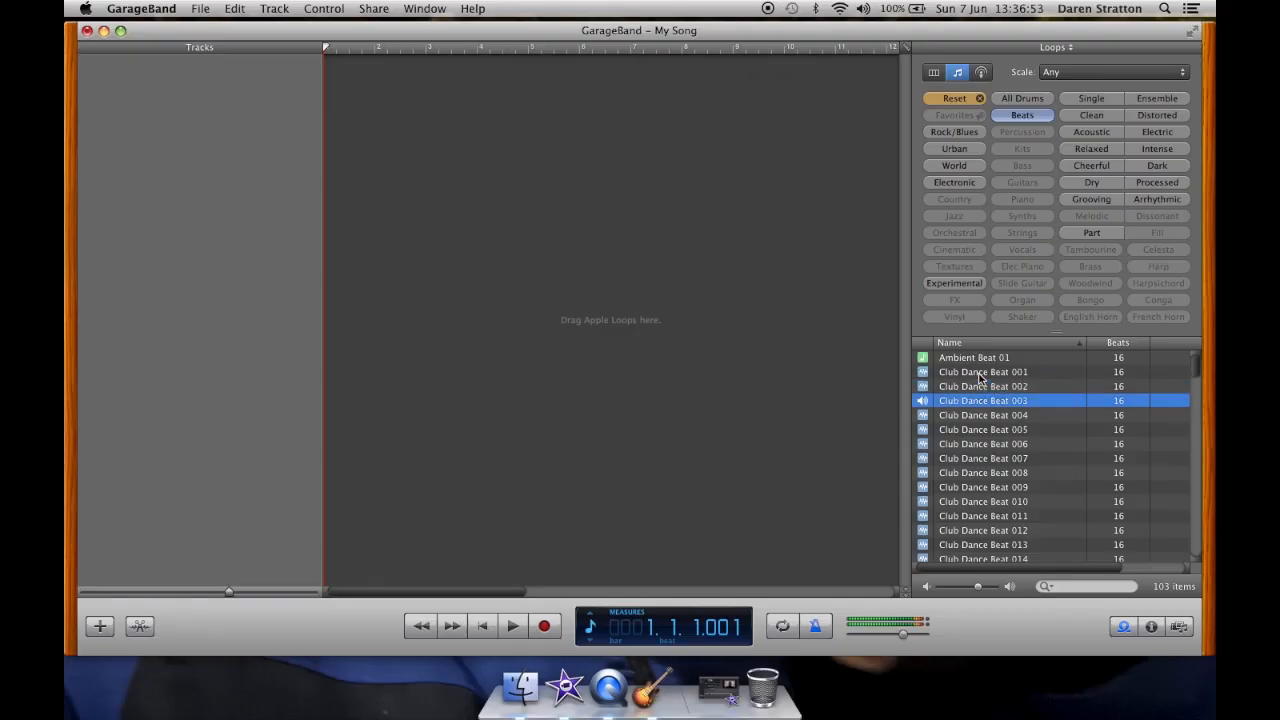
key("Up")
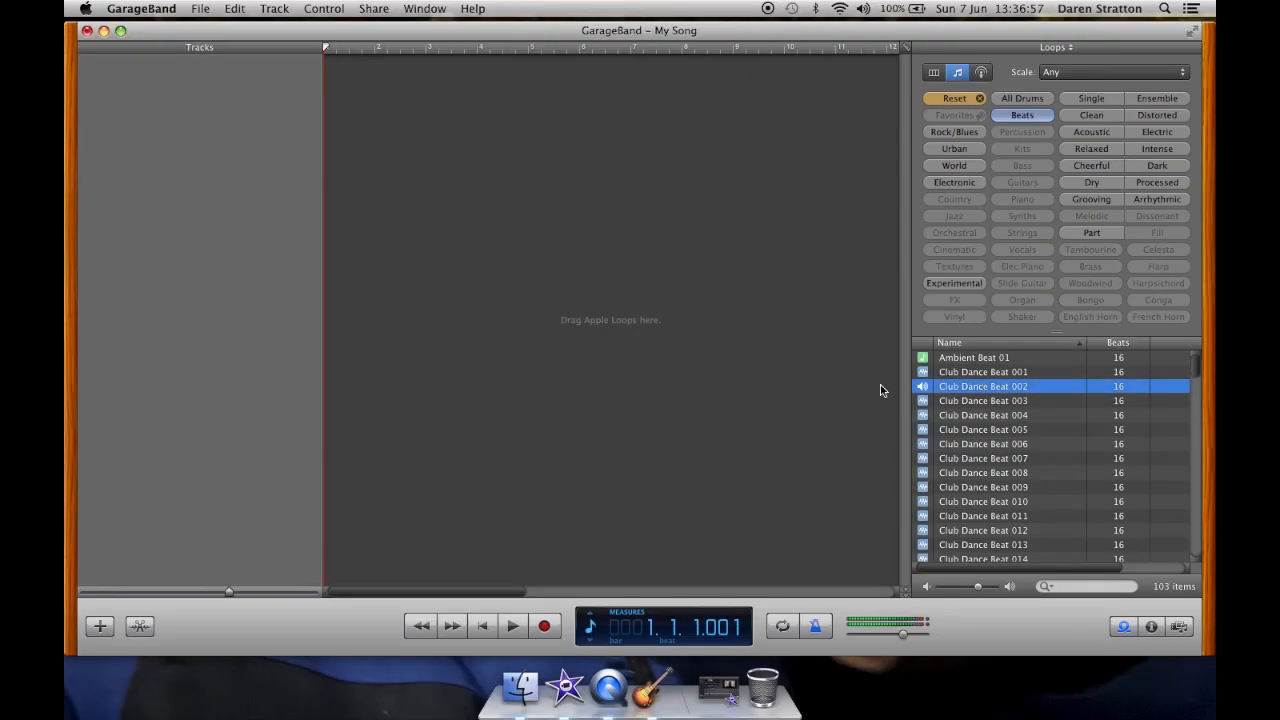
left_click_drag(928, 371, 370, 75)
Step: Play the beat, then loop the Club Dance Beat 002 region so it repeats to about measure 12
key("space")
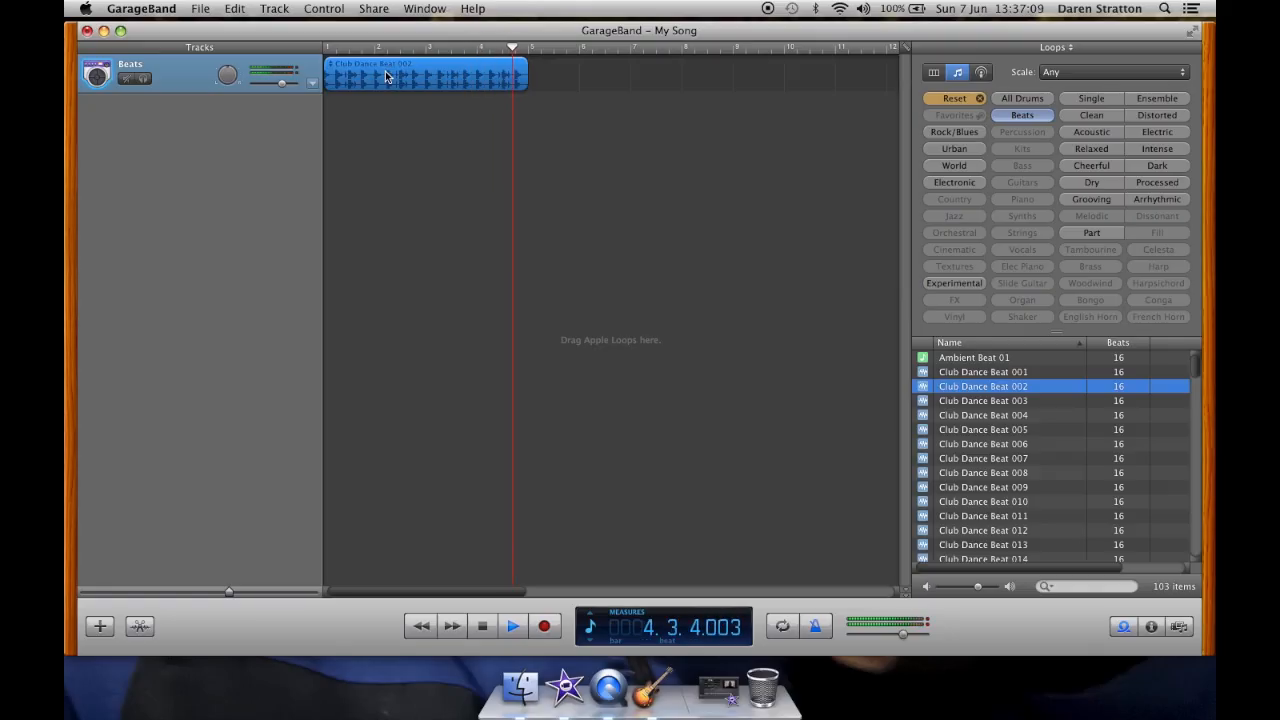
key("space")
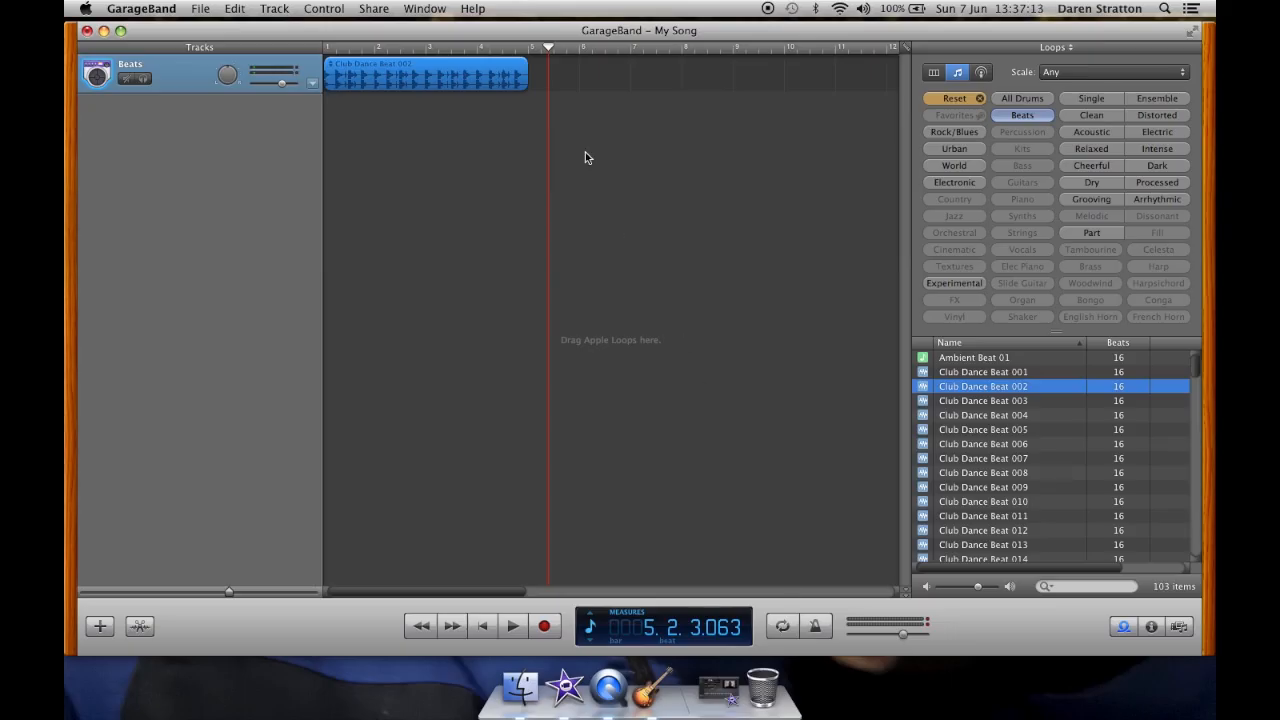
left_click_drag(526, 63, 810, 101)
scroll(682, 178, "left", 5)
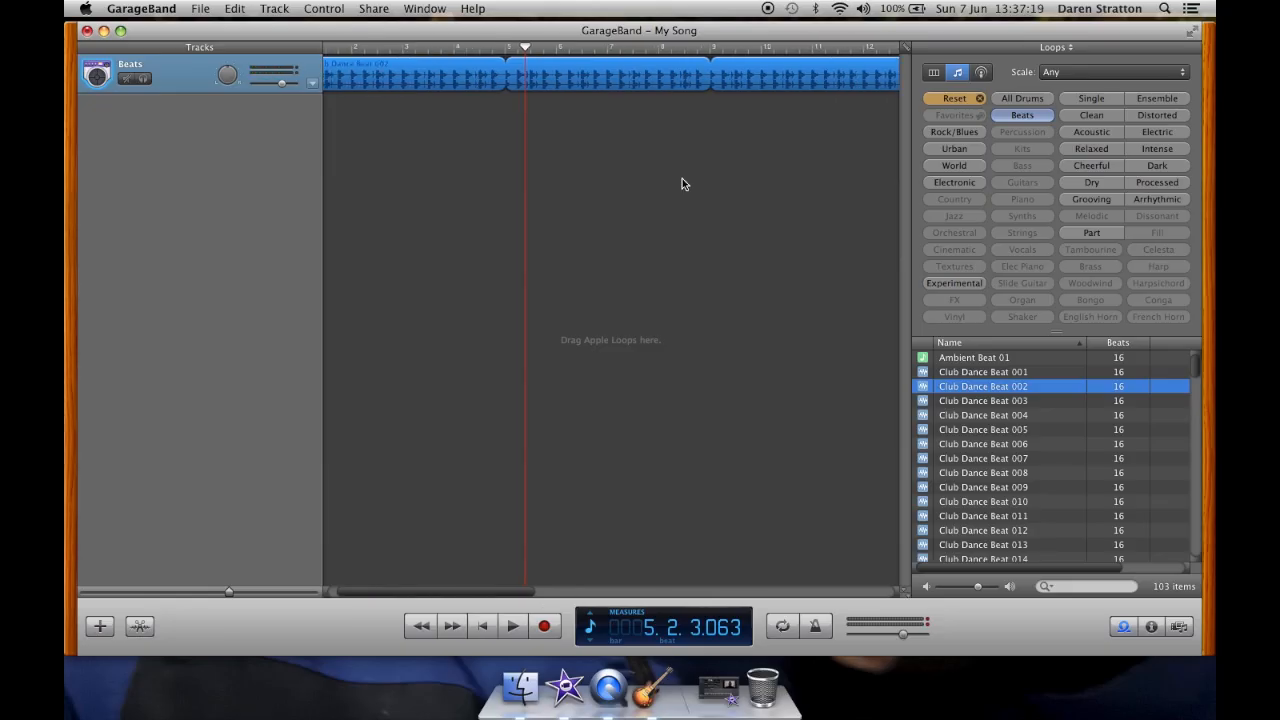
Step: Play the song from the beginning and stop playback
left_click(484, 630)
key("space")
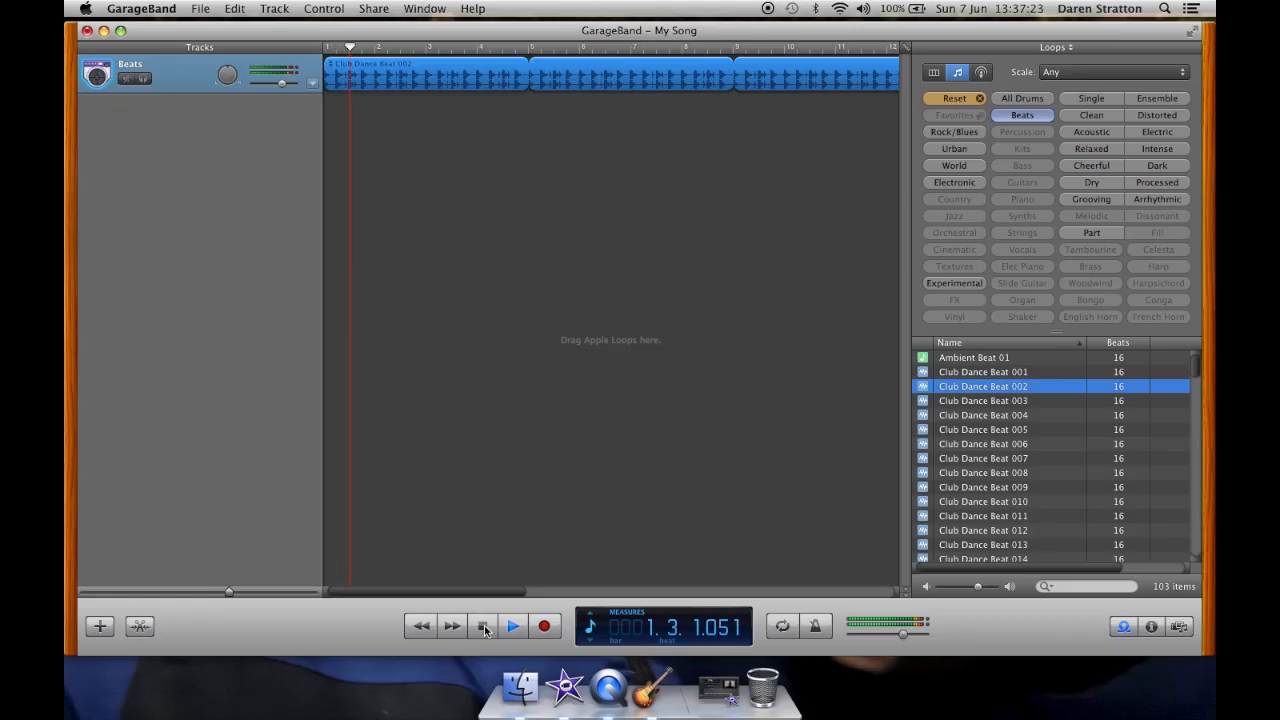
left_click(484, 627)
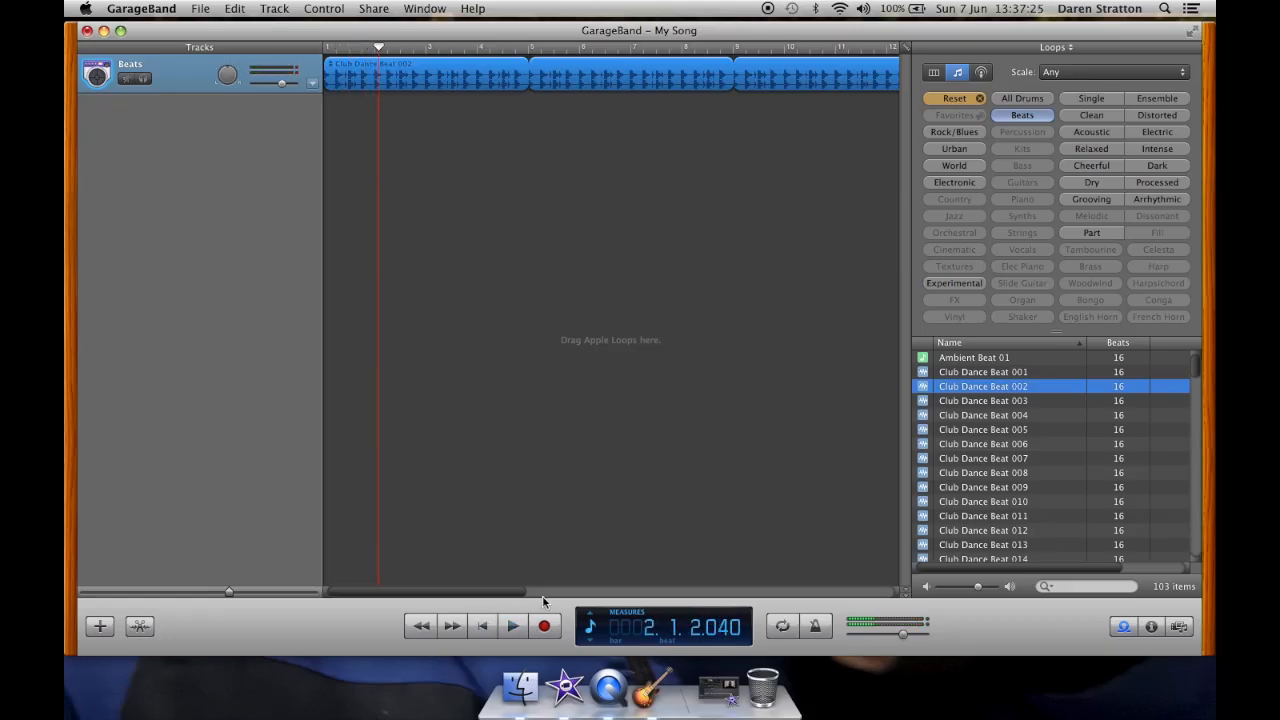
Step: Filter loops by Electronic and preview several 80s synth, pad and beat loops
left_click(956, 183)
left_click(954, 98)
left_click(951, 187)
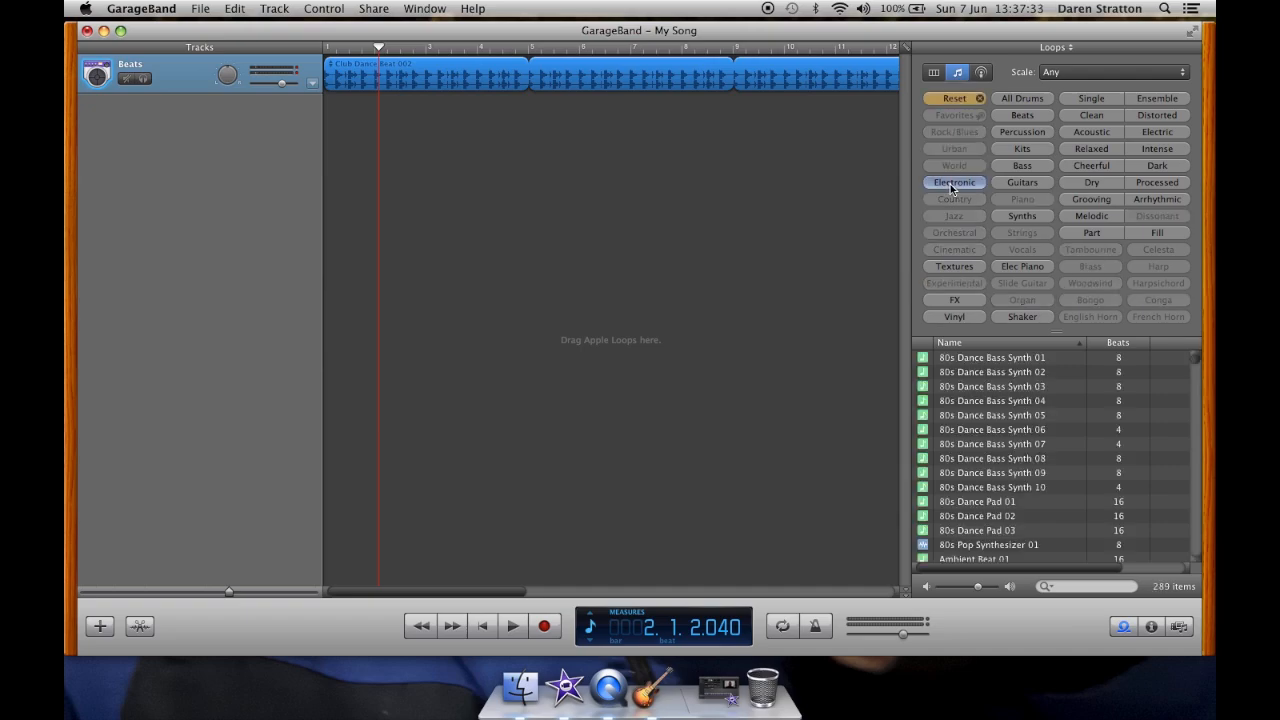
left_click(992, 400)
left_click(1003, 504)
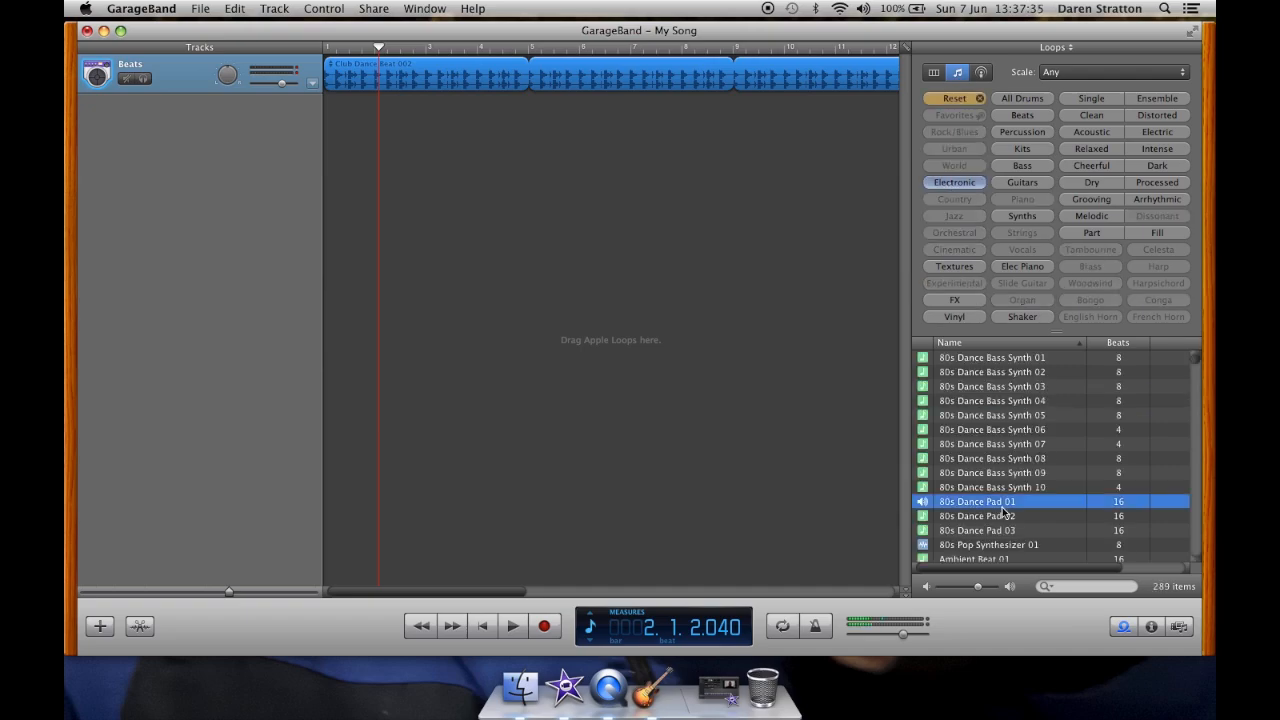
left_click(1003, 531)
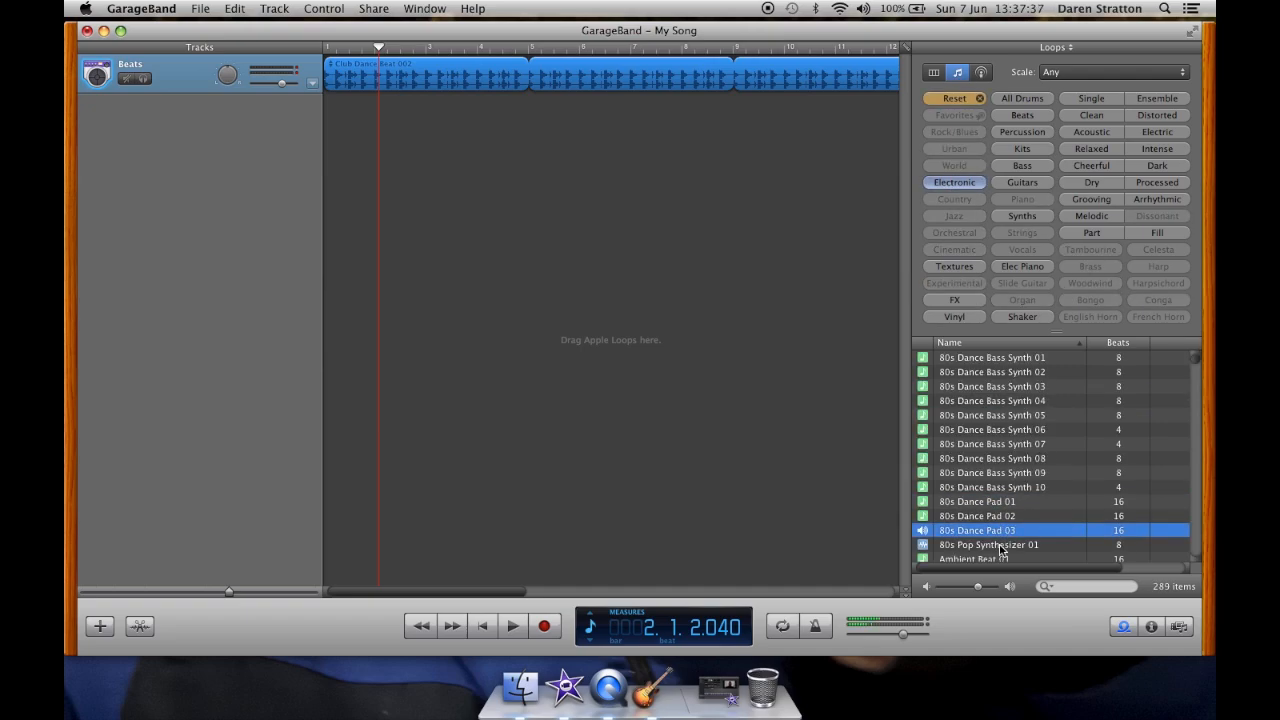
left_click(1001, 545)
key("Down")
scroll(1014, 515, "down", 5)
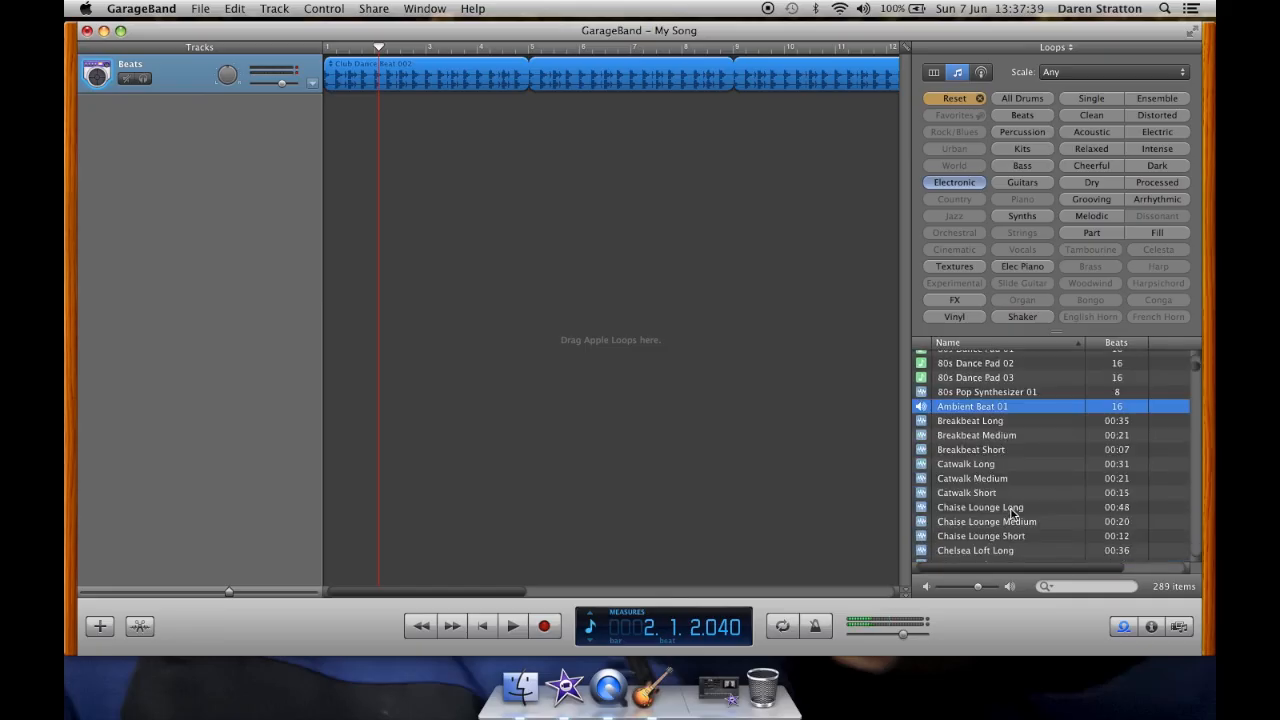
Step: Preview Chaise Lounge and Chordal Synth loops, then add Chordal Synth Pattern 01 as a new track around measure 5
left_click(981, 484)
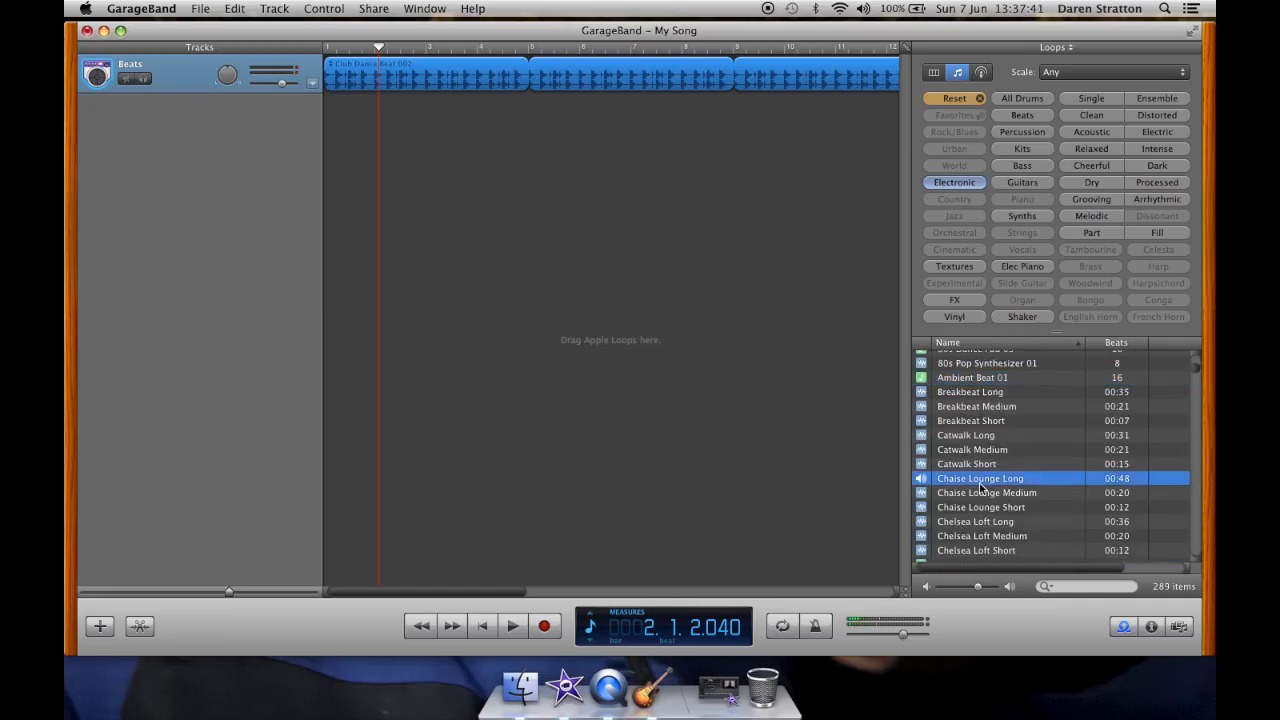
scroll(984, 500, "down", 5)
left_click(981, 497)
scroll(982, 500, "up", 2)
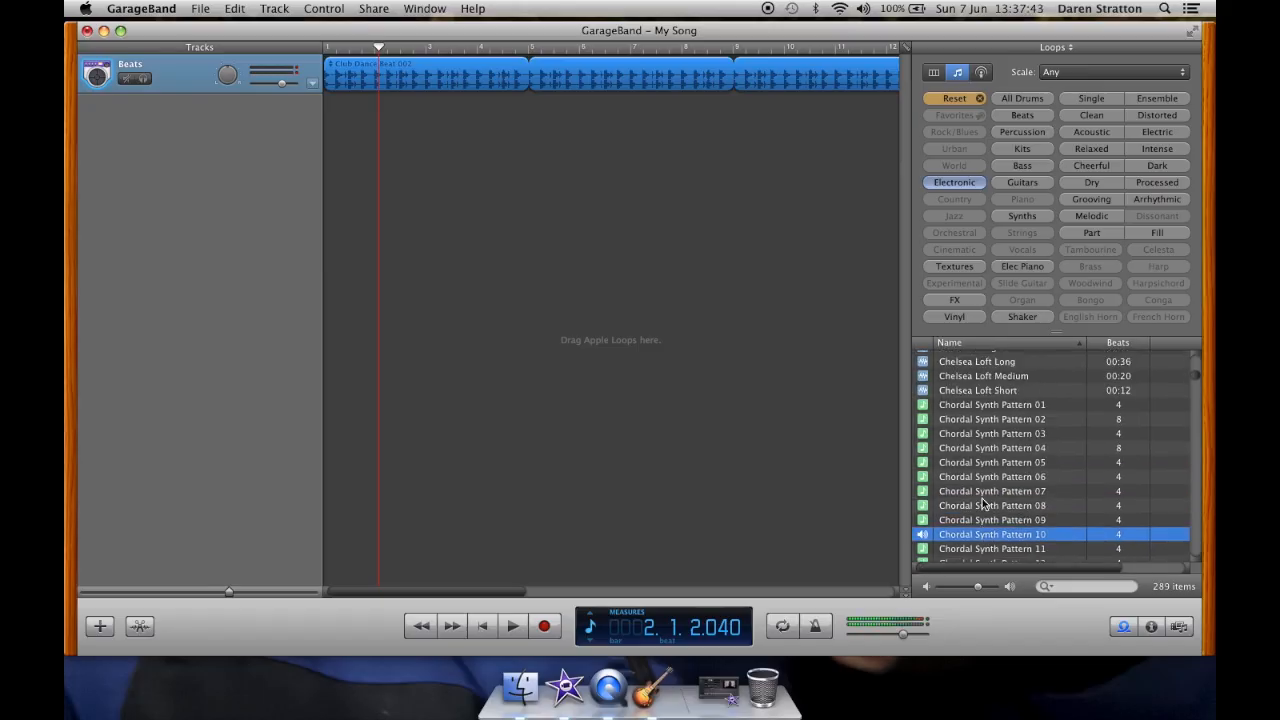
left_click(1005, 418)
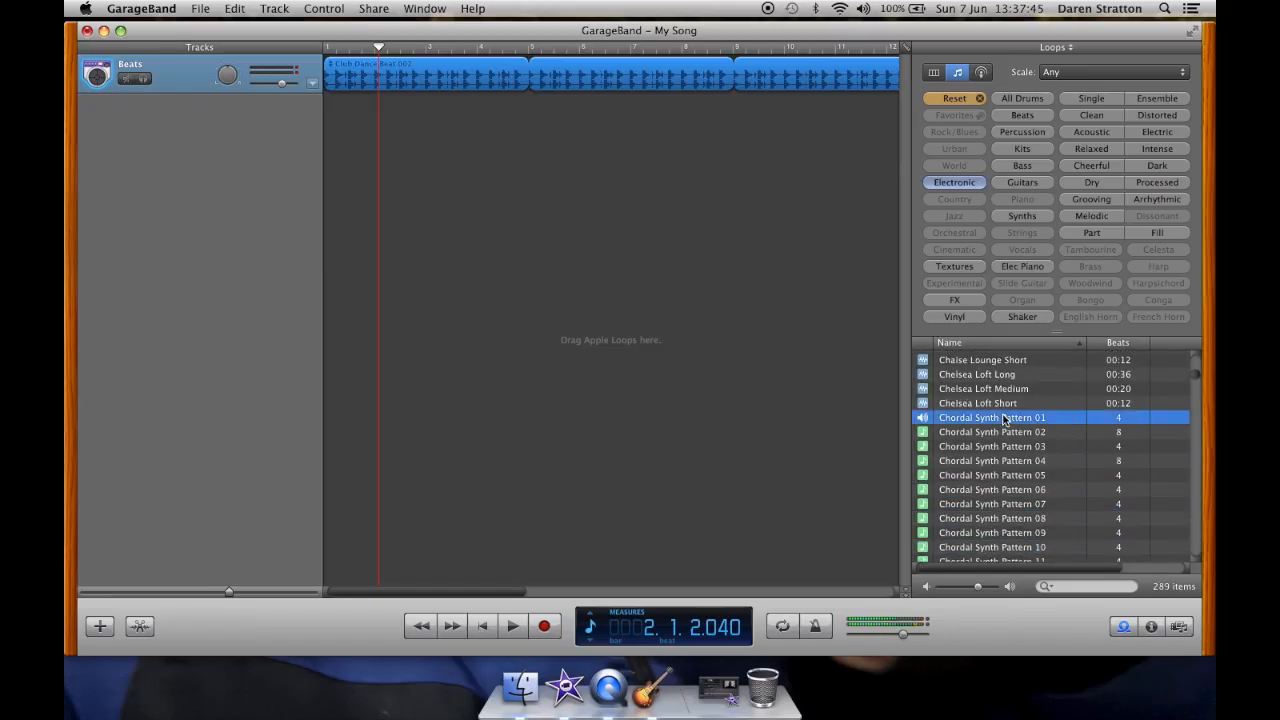
left_click_drag(402, 123, 600, 126)
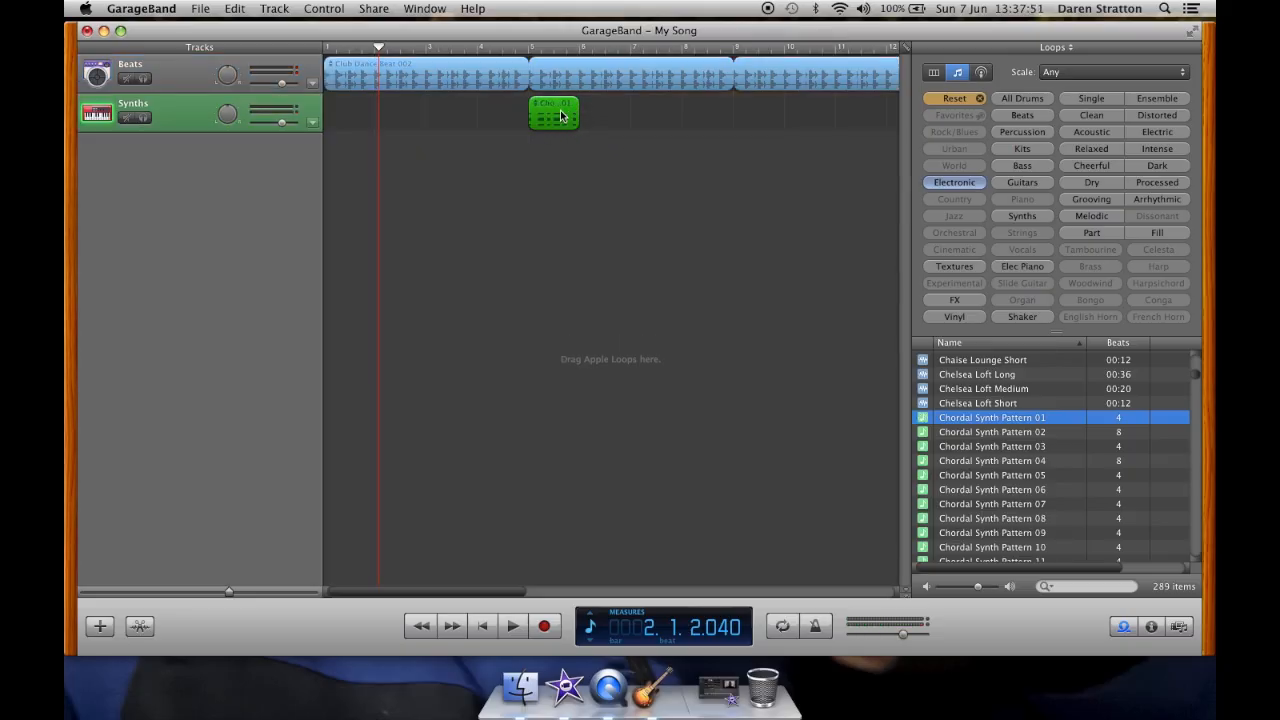
Step: Loop the synth region to fill measures 1 to 9 and shorten the beat loop to end at measure 9
left_click_drag(556, 121, 734, 118)
scroll(731, 108, "right", 5)
left_click_drag(666, 73, 471, 87)
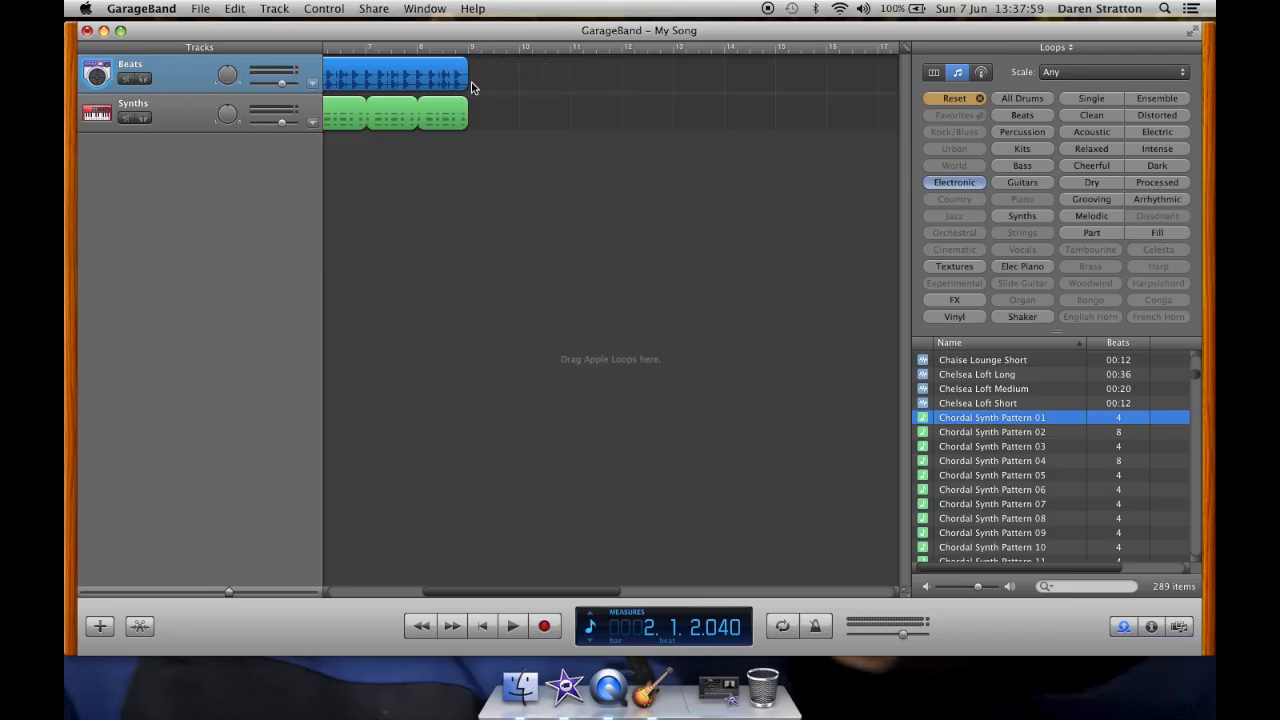
scroll(466, 151, "left", 5)
Step: Return to the start and play both tracks, then stop playback
left_click(478, 626)
key("space")
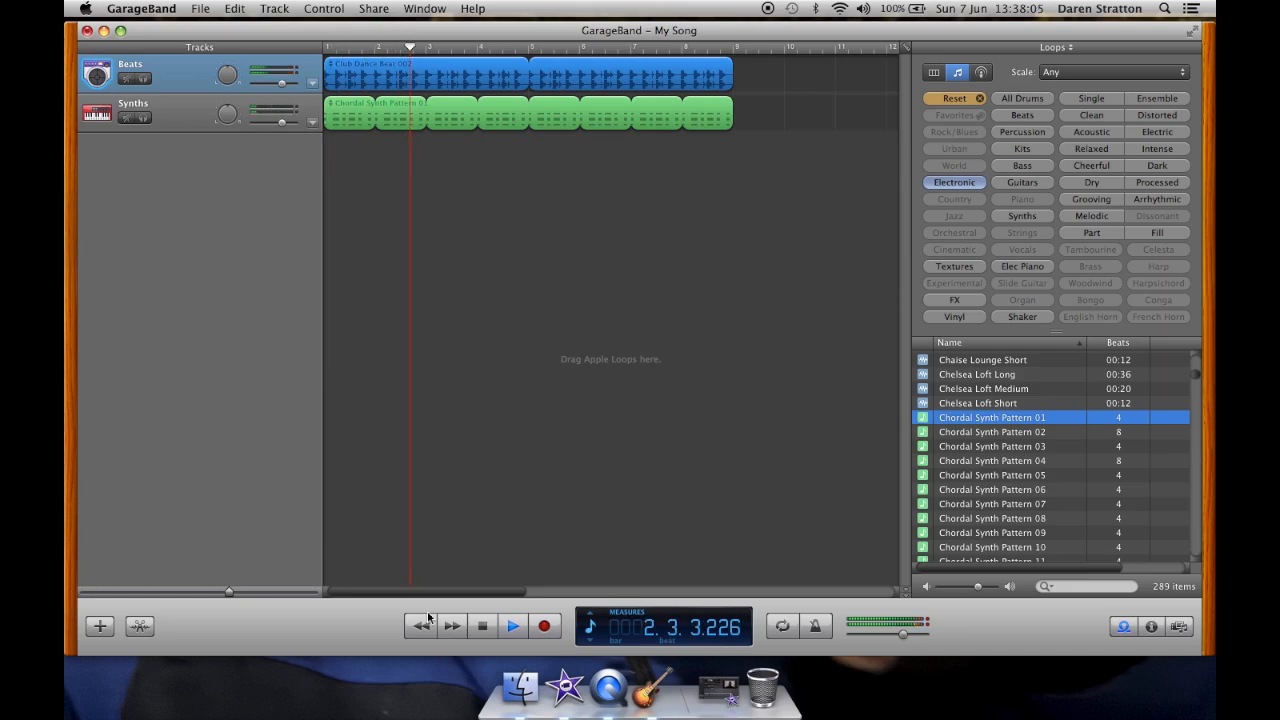
left_click(484, 627)
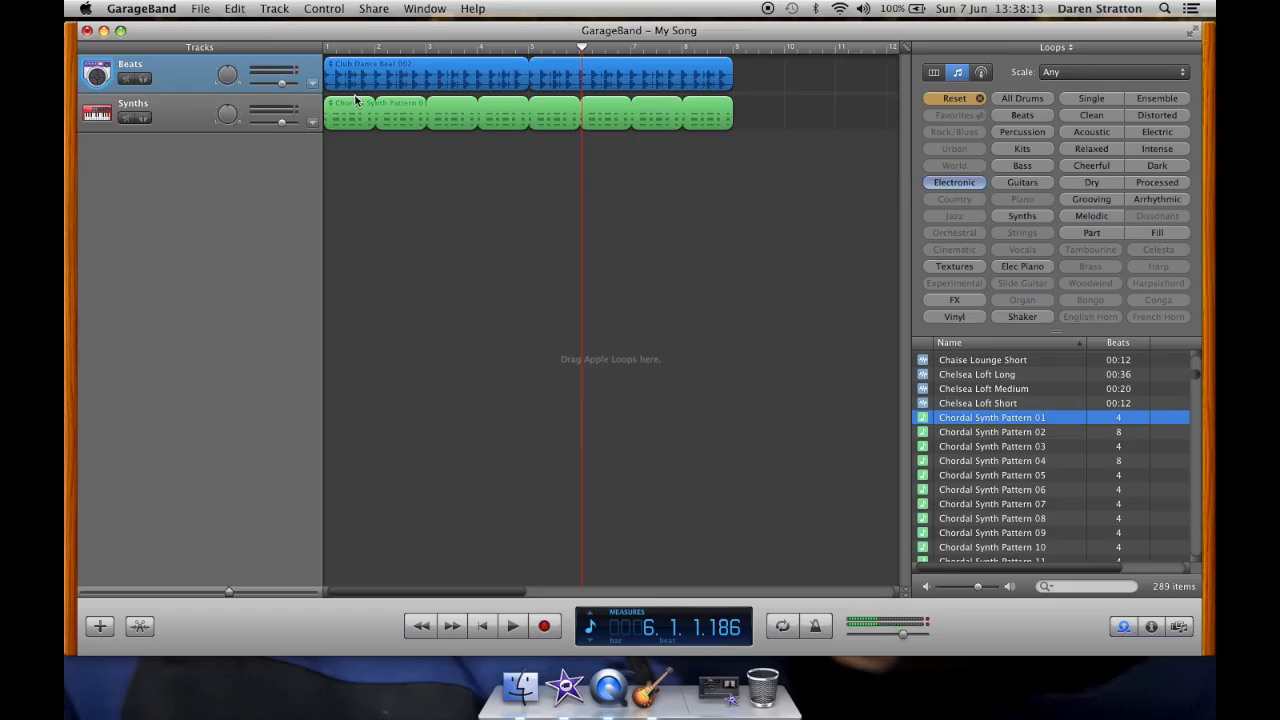
Step: Extend the beat loop slightly, shift the synth regions a little later and play the result
left_click_drag(745, 71, 767, 72)
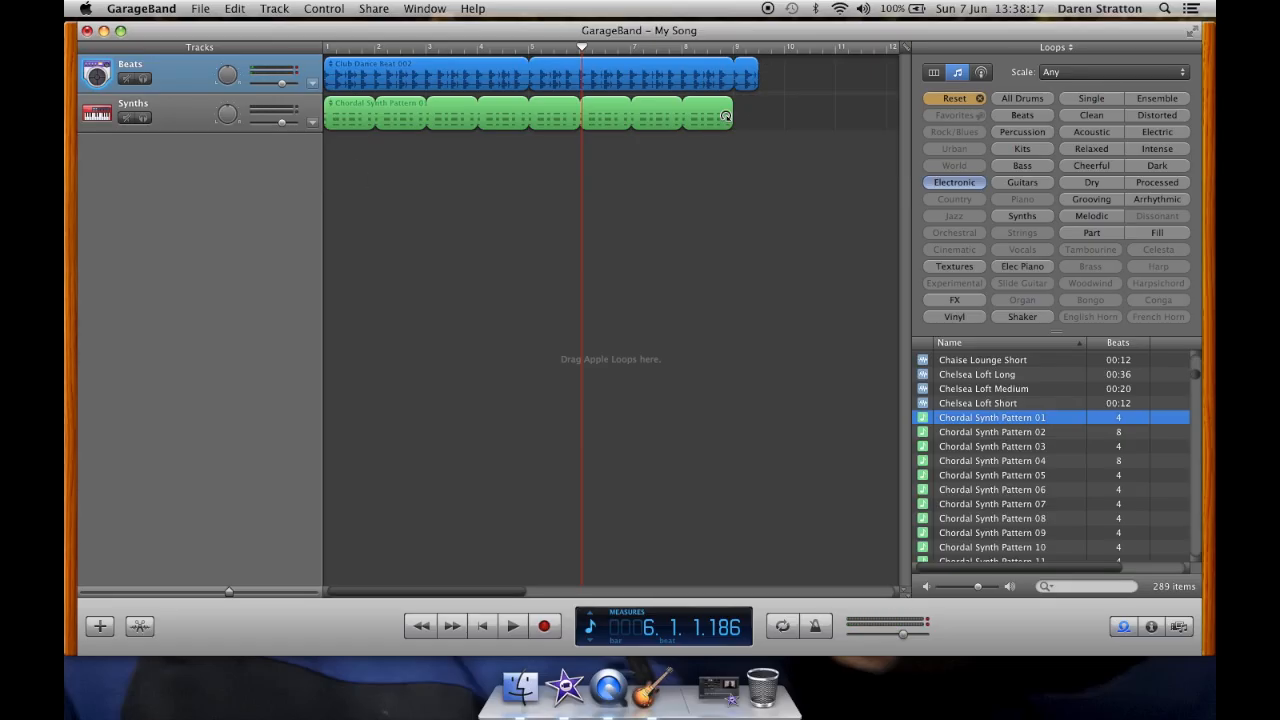
mouse_move(669, 117)
left_mouse_down()
mouse_move(700, 118)
mouse_move(672, 119)
left_mouse_up()
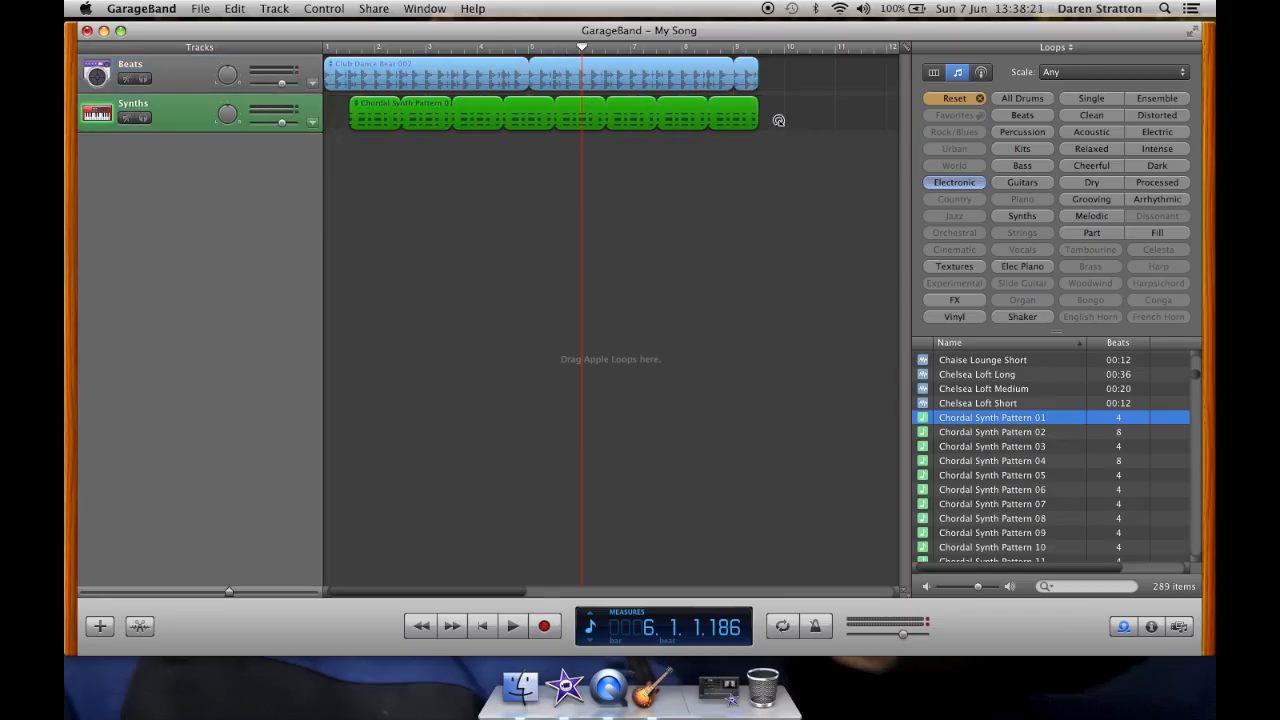
left_click(481, 626)
key("space")
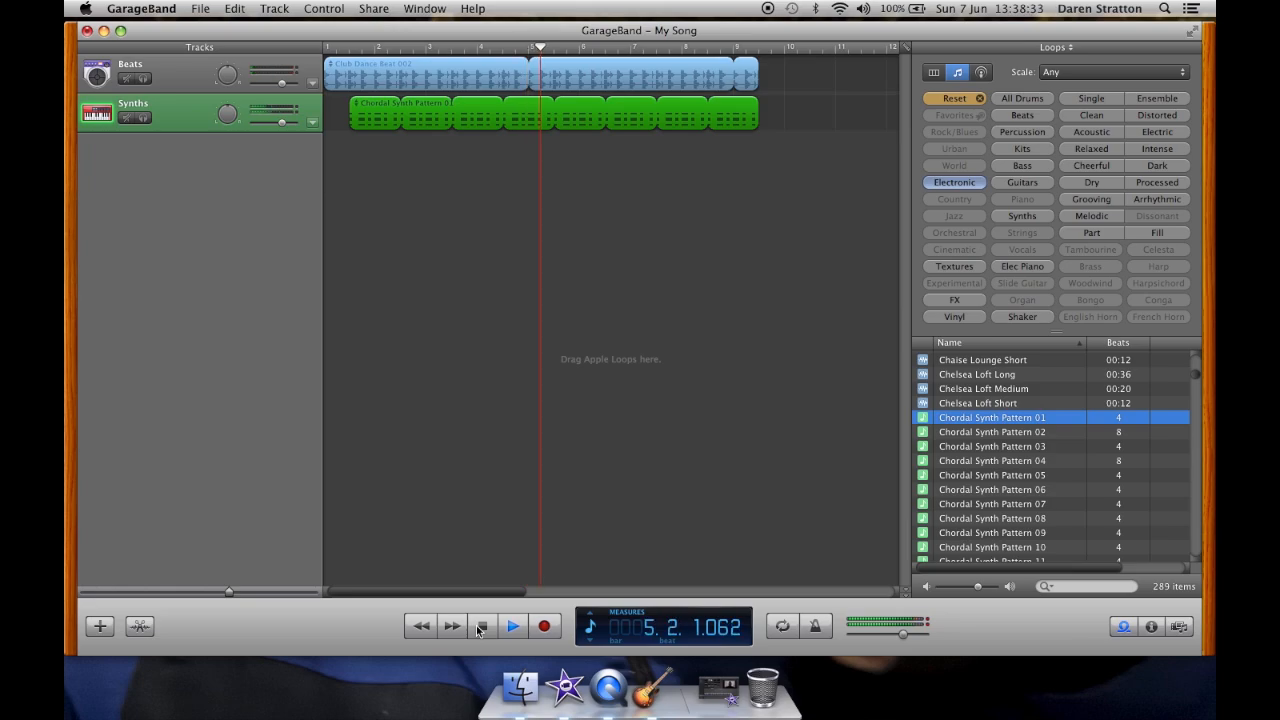
left_click(481, 627)
Step: Replay from the start, then undo the last two region edits
left_click(487, 627)
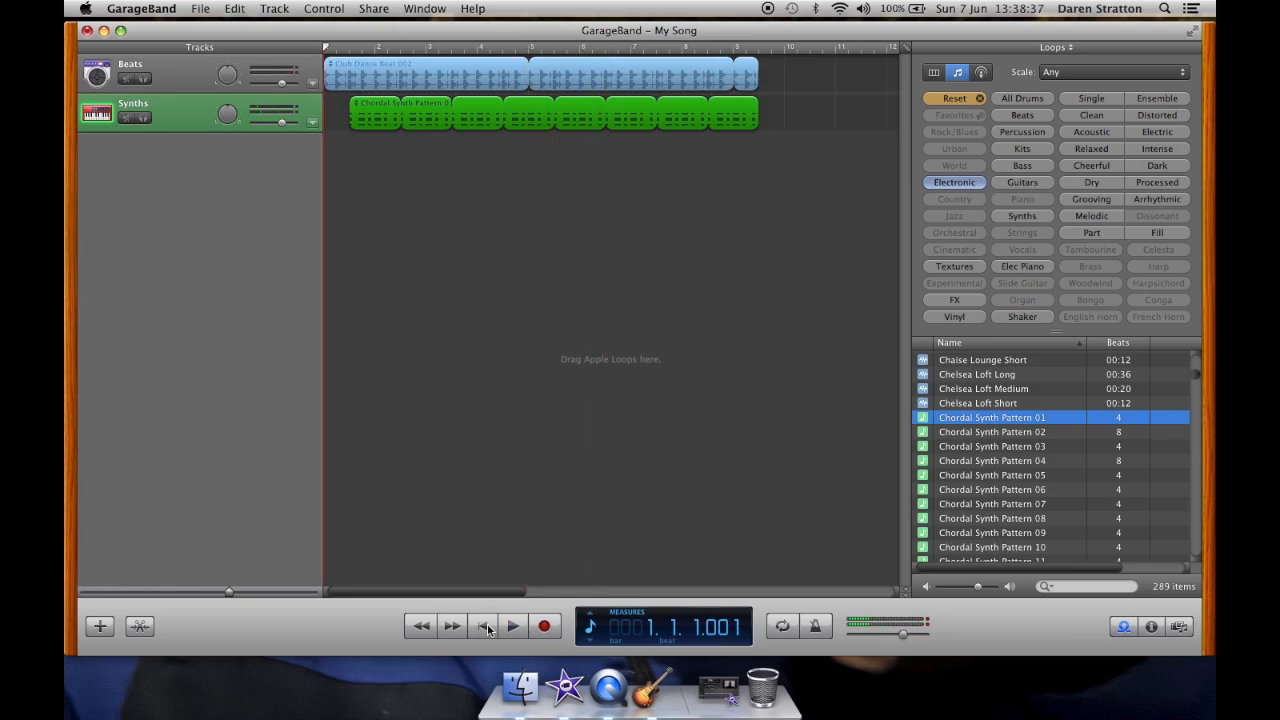
key("space")
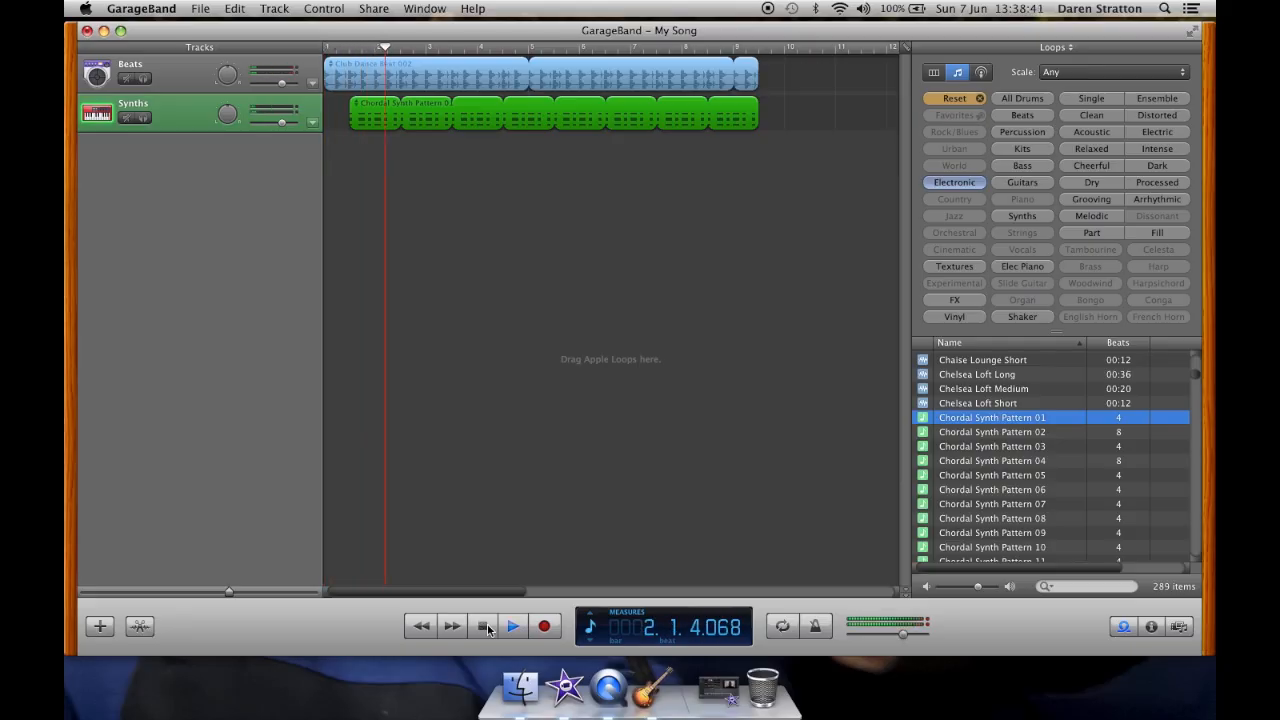
key("space")
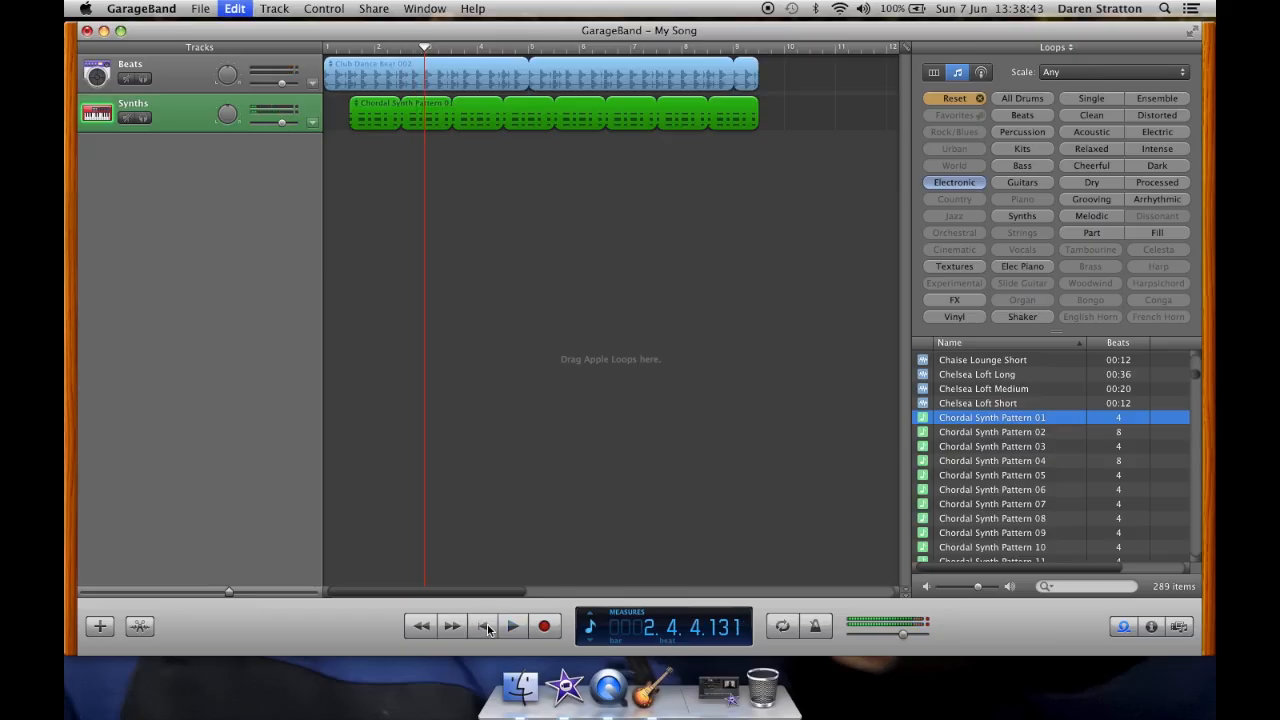
key("super+z")
key("super+z")
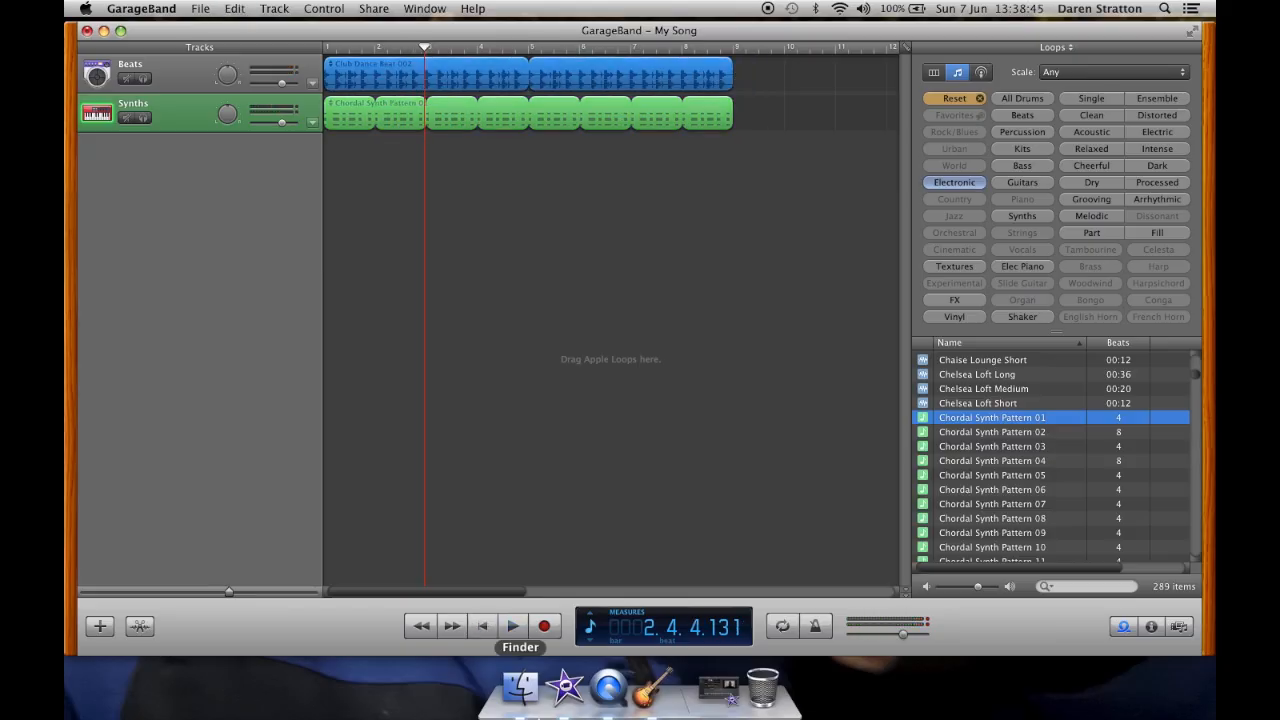
Step: Play from the beginning and duplicate the Club Dance Beat region
left_click(478, 627)
key("space")
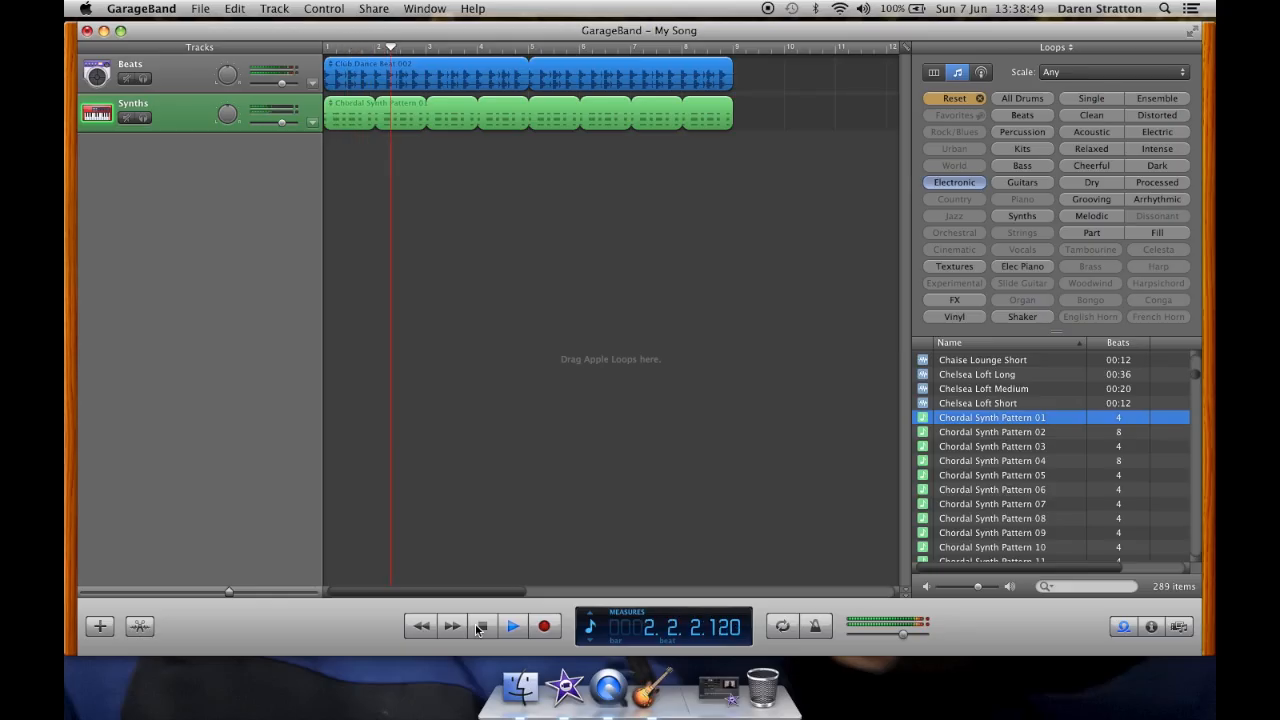
key("super+d")
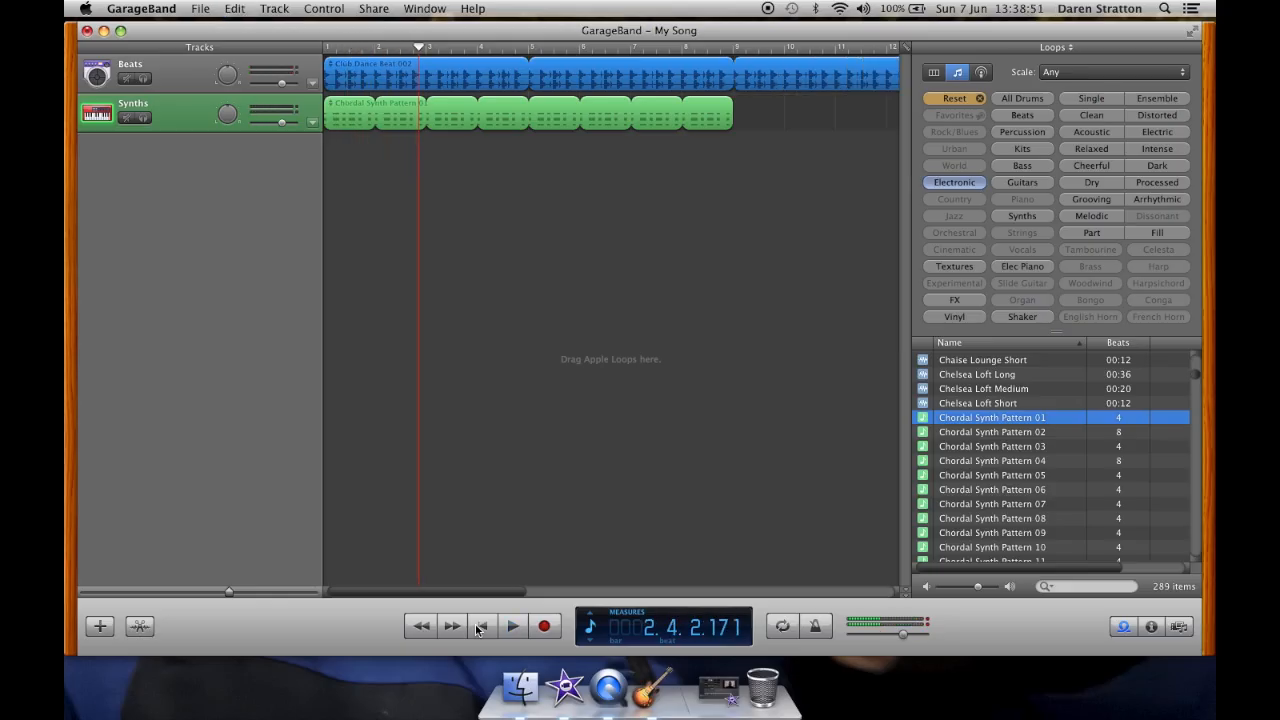
Step: Undo the last three edits to the regions
key("super+z")
key("super+z")
key("super+z")
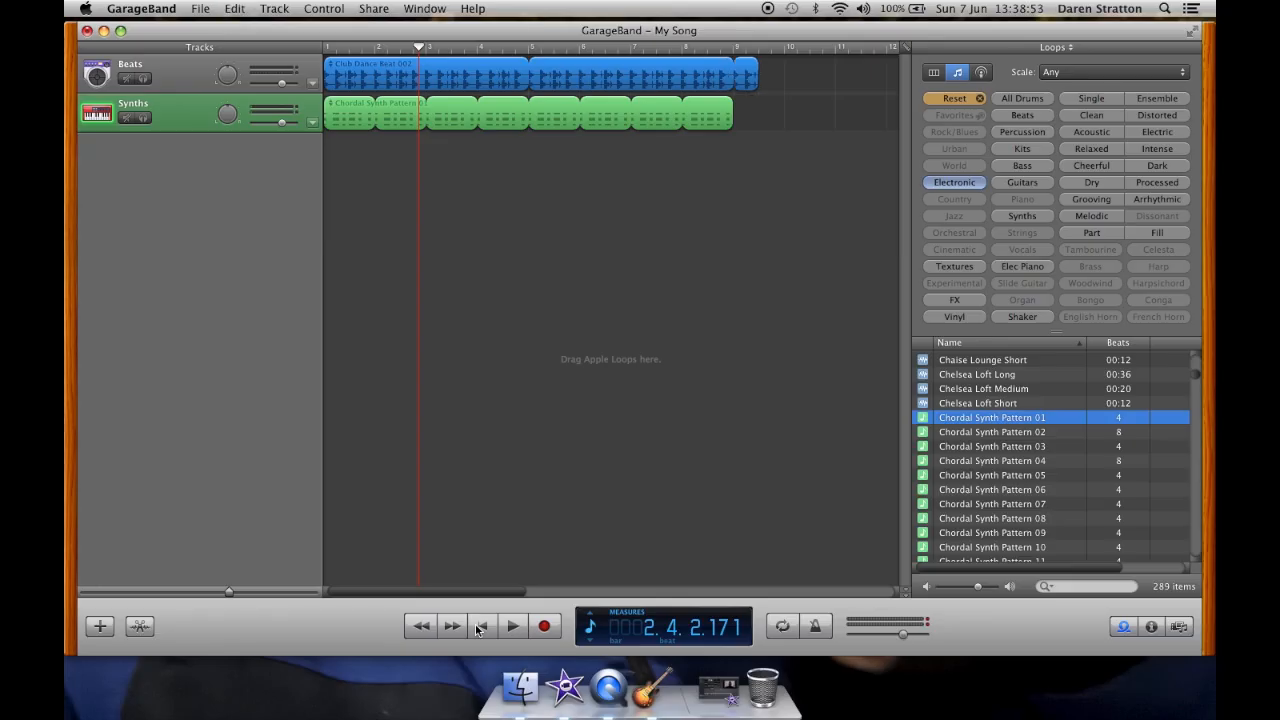
Step: Return to the beginning and play the song, then stop playback
left_click(478, 628)
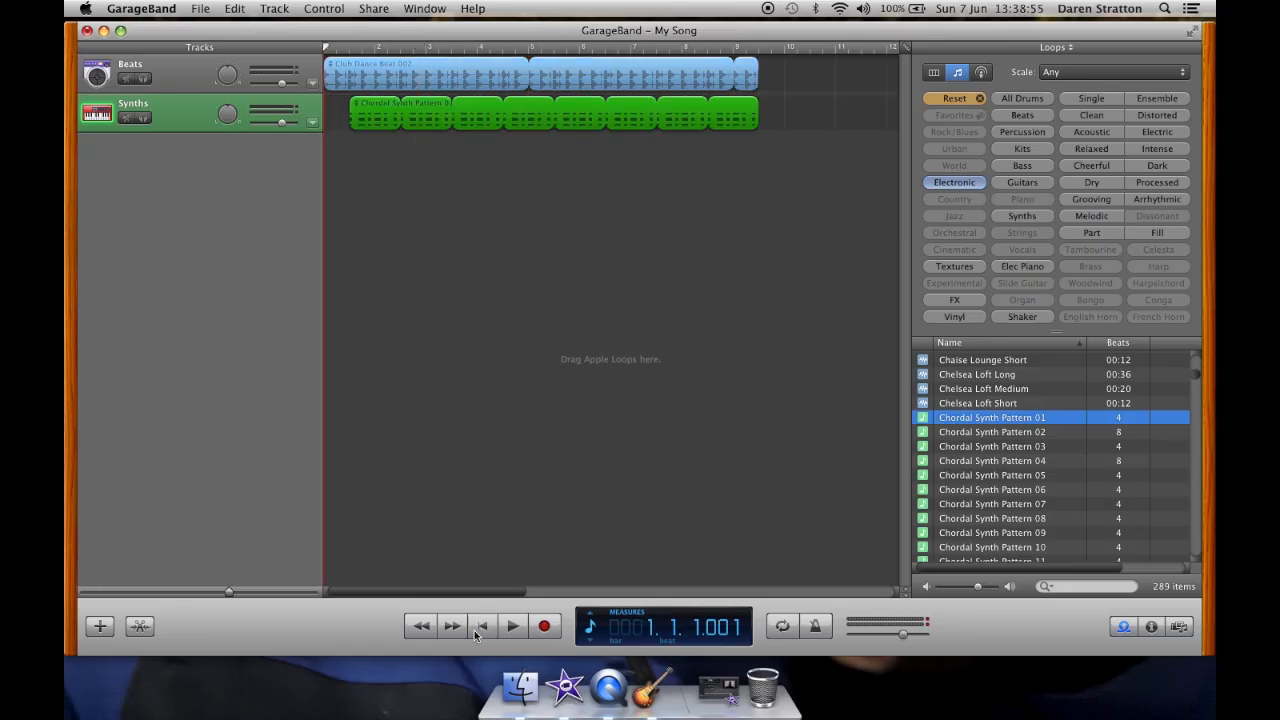
key("space")
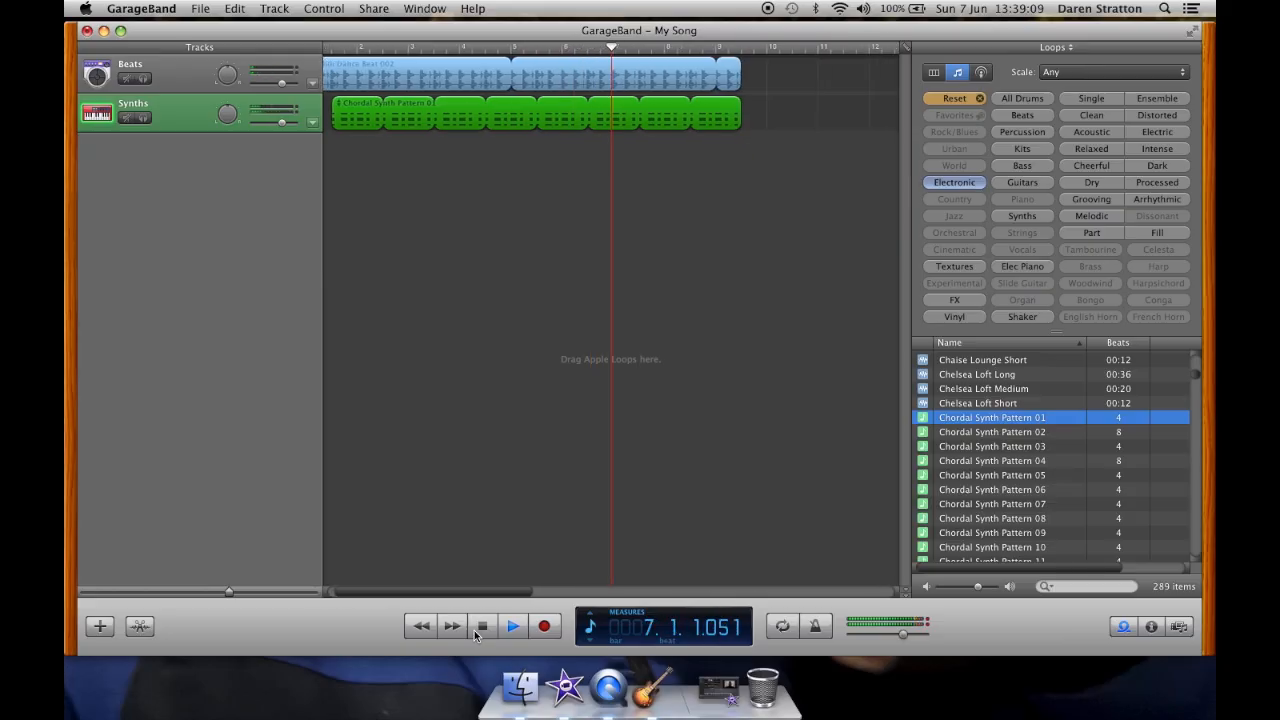
left_click(477, 634)
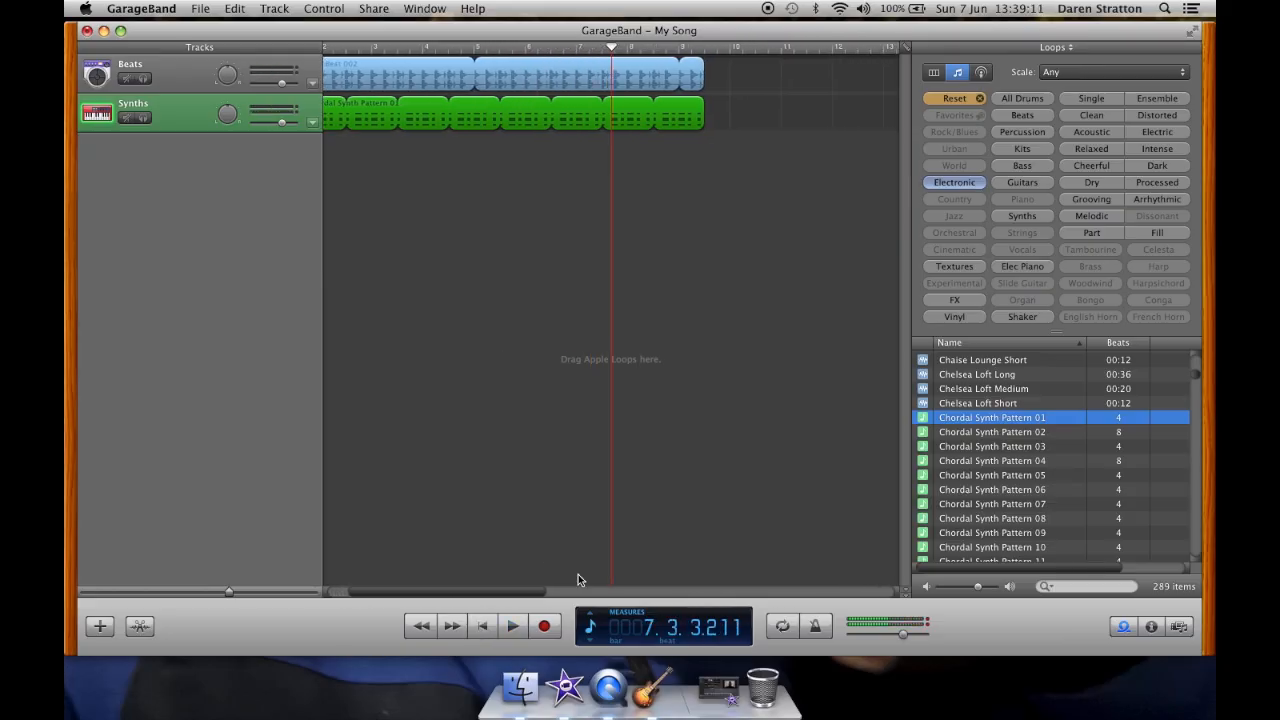
Step: Loop the beat and synth regions further so both tracks end together around bar 17
scroll(611, 318, "left", 5)
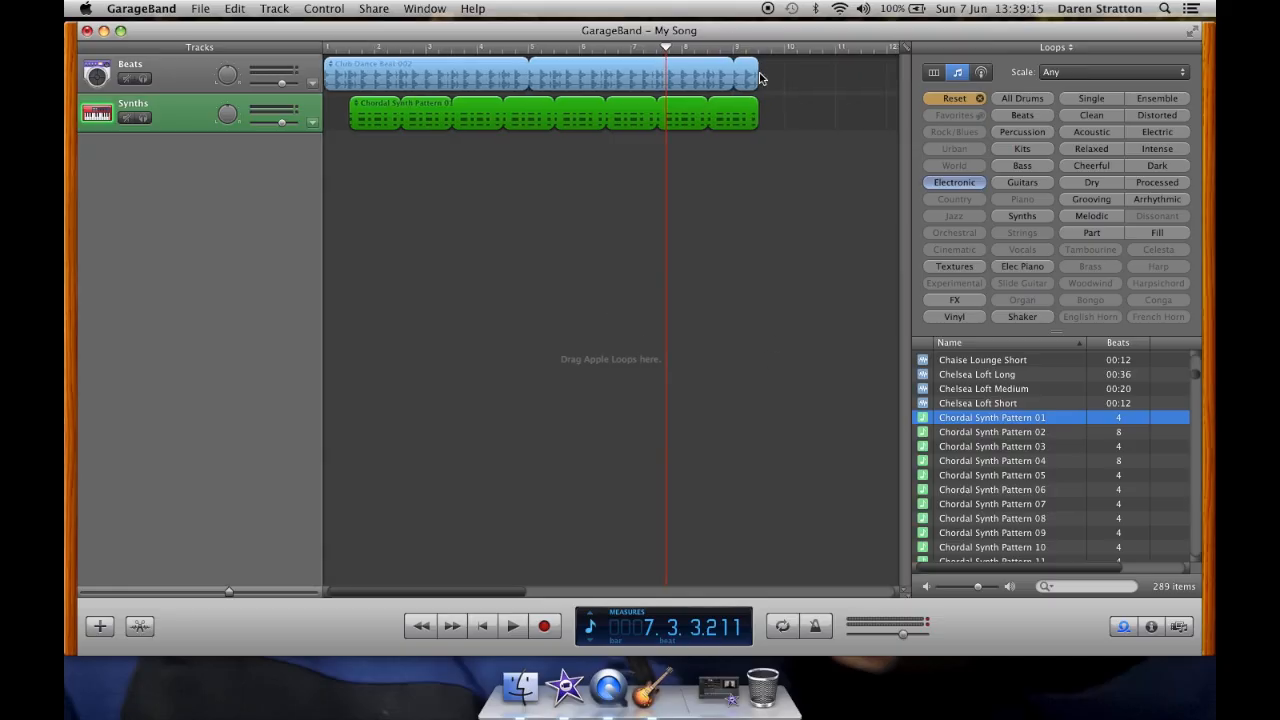
left_click_drag(761, 73, 837, 100)
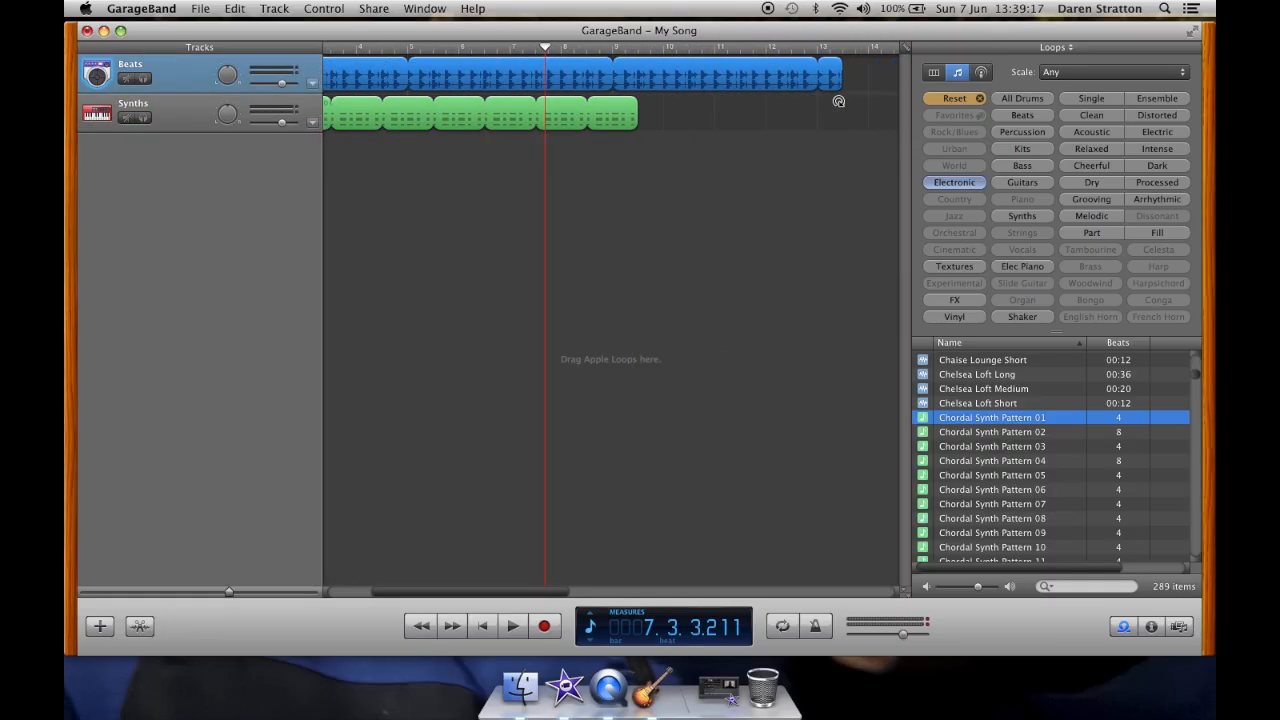
left_click_drag(639, 108, 851, 120)
scroll(847, 124, "right", 5)
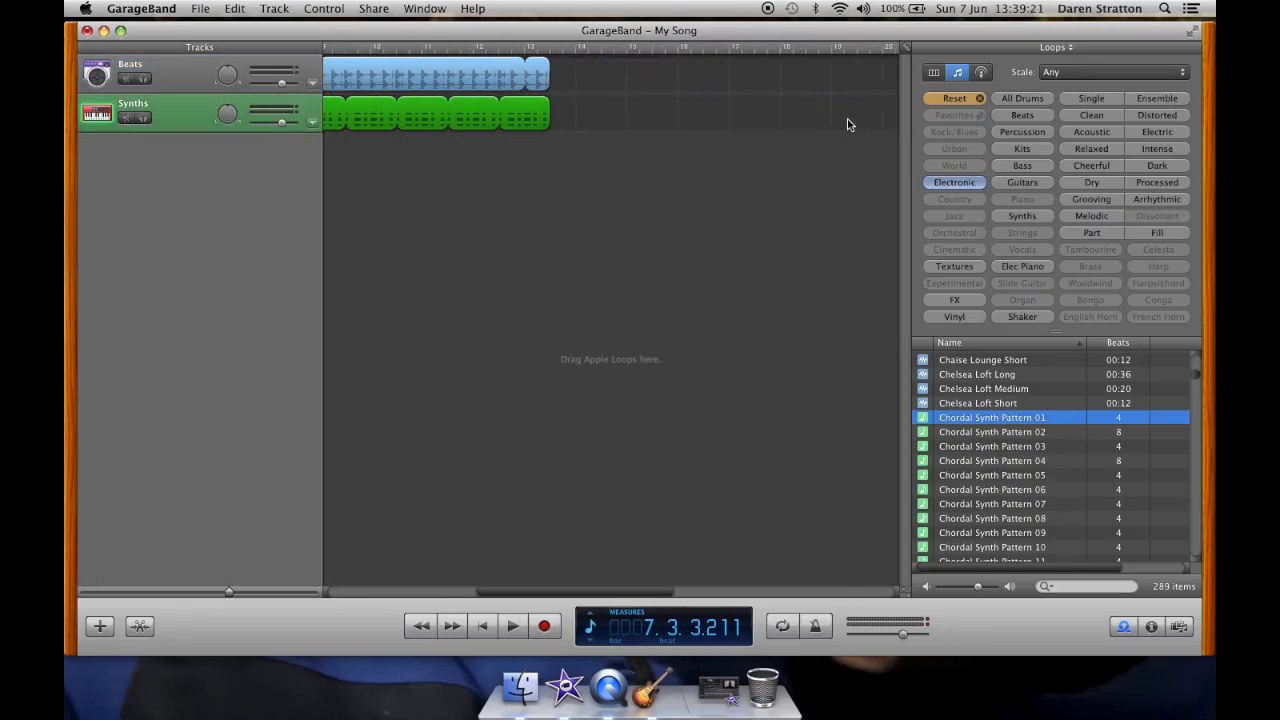
left_click_drag(551, 79, 763, 64)
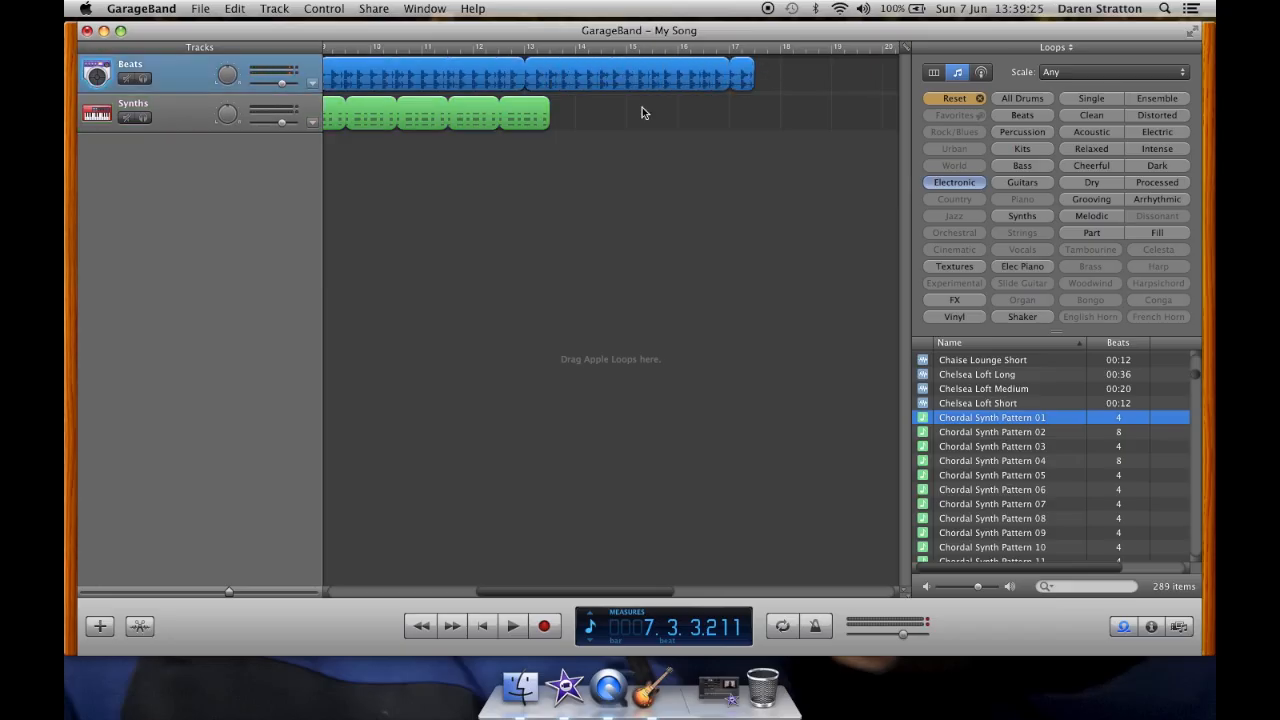
left_click_drag(554, 120, 756, 119)
Step: Place the playhead at bar 9 and reset the loop browser to show only Bass loops
scroll(630, 164, "left", 2)
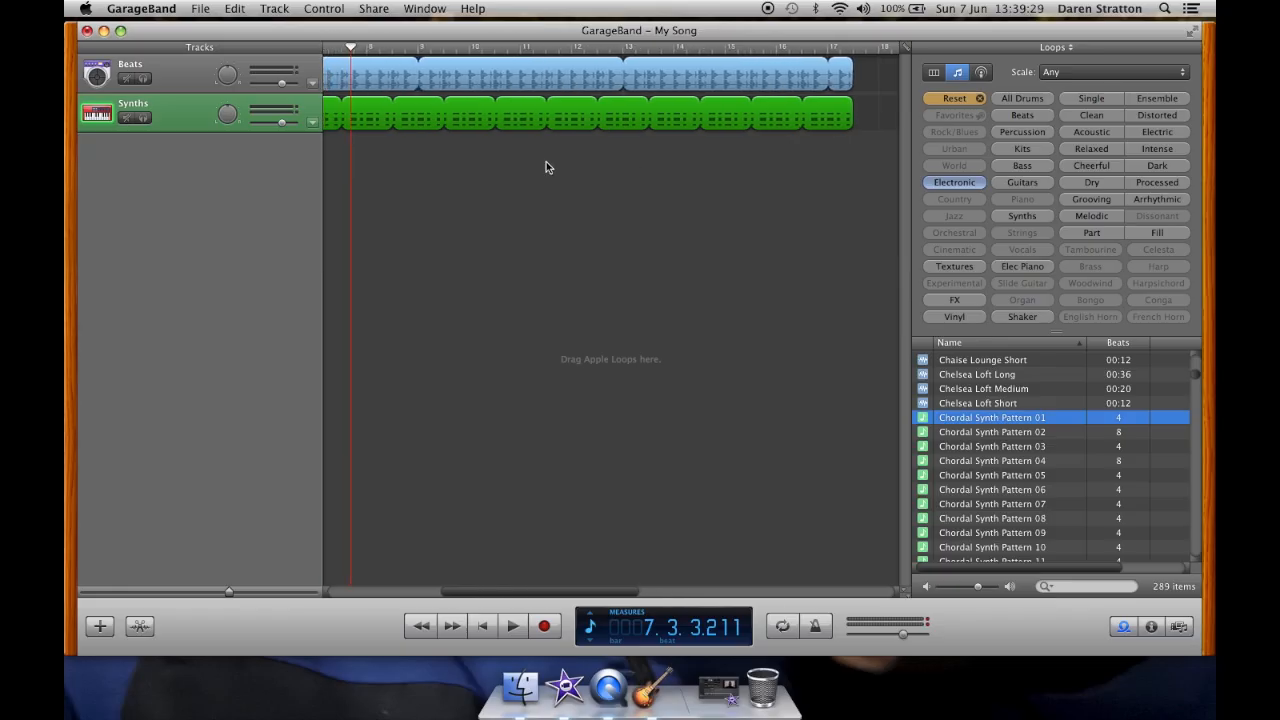
scroll(546, 167, "left", 1)
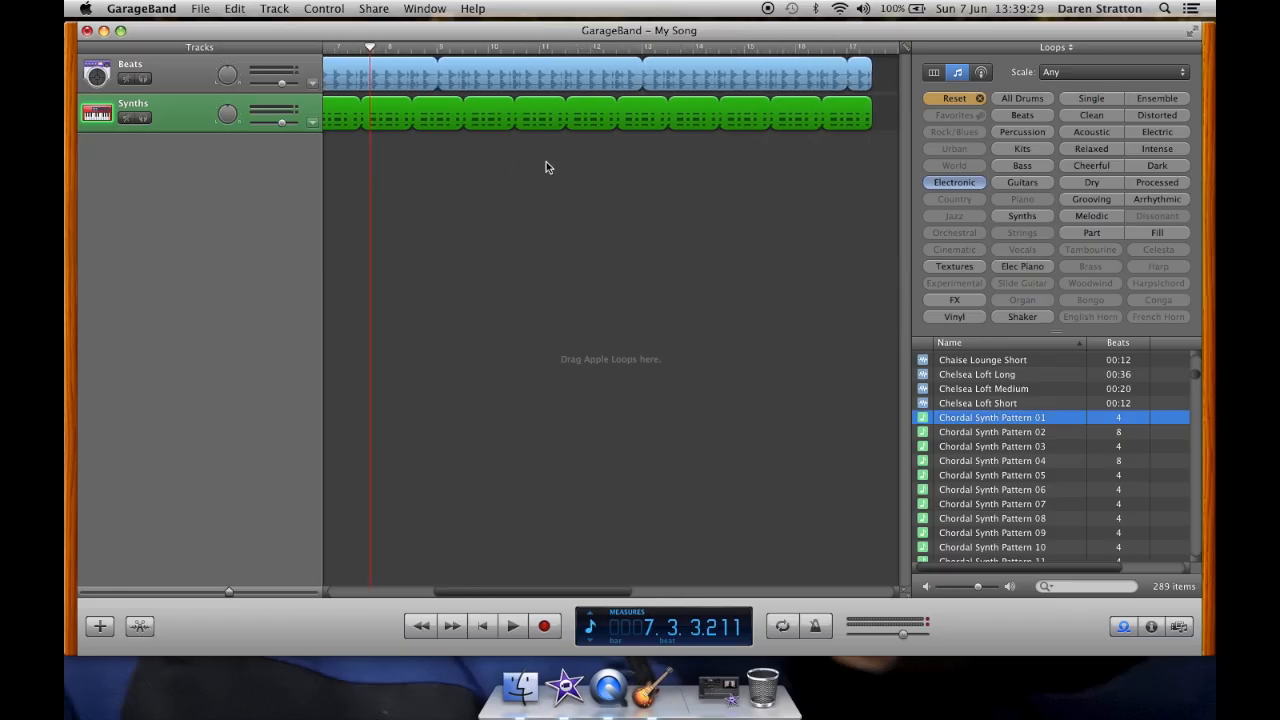
left_click(462, 50)
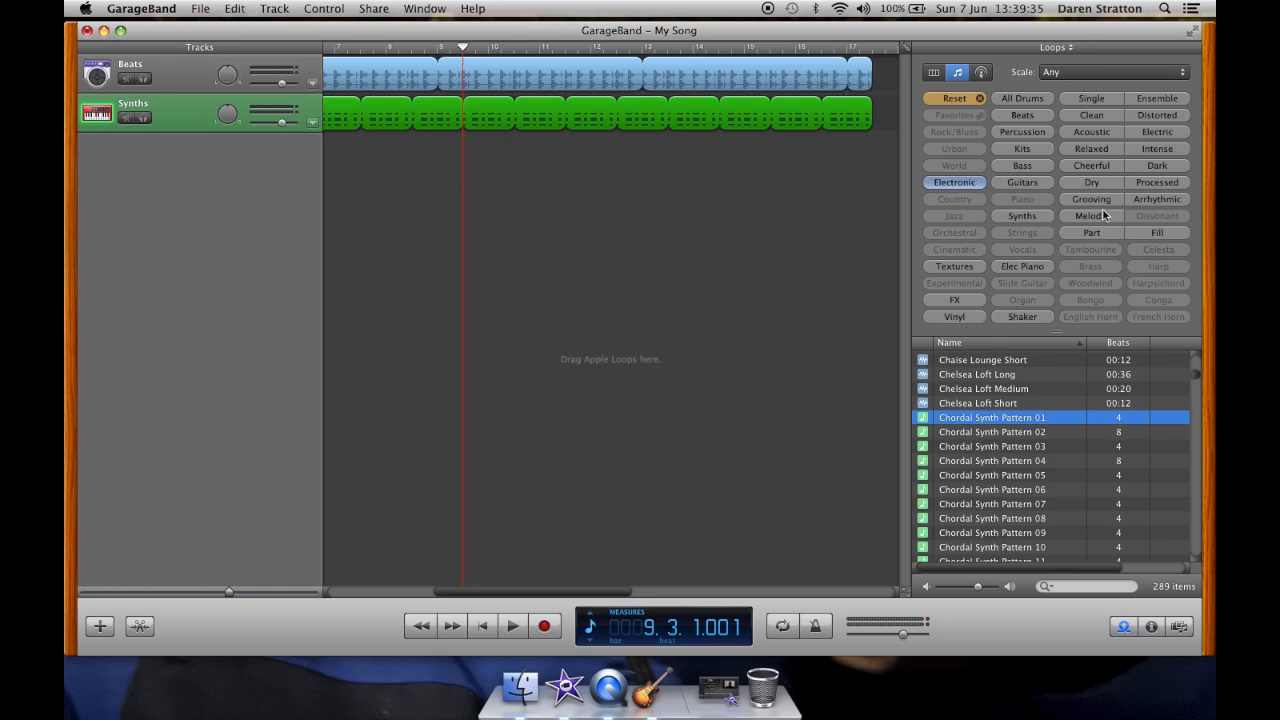
left_click(950, 98)
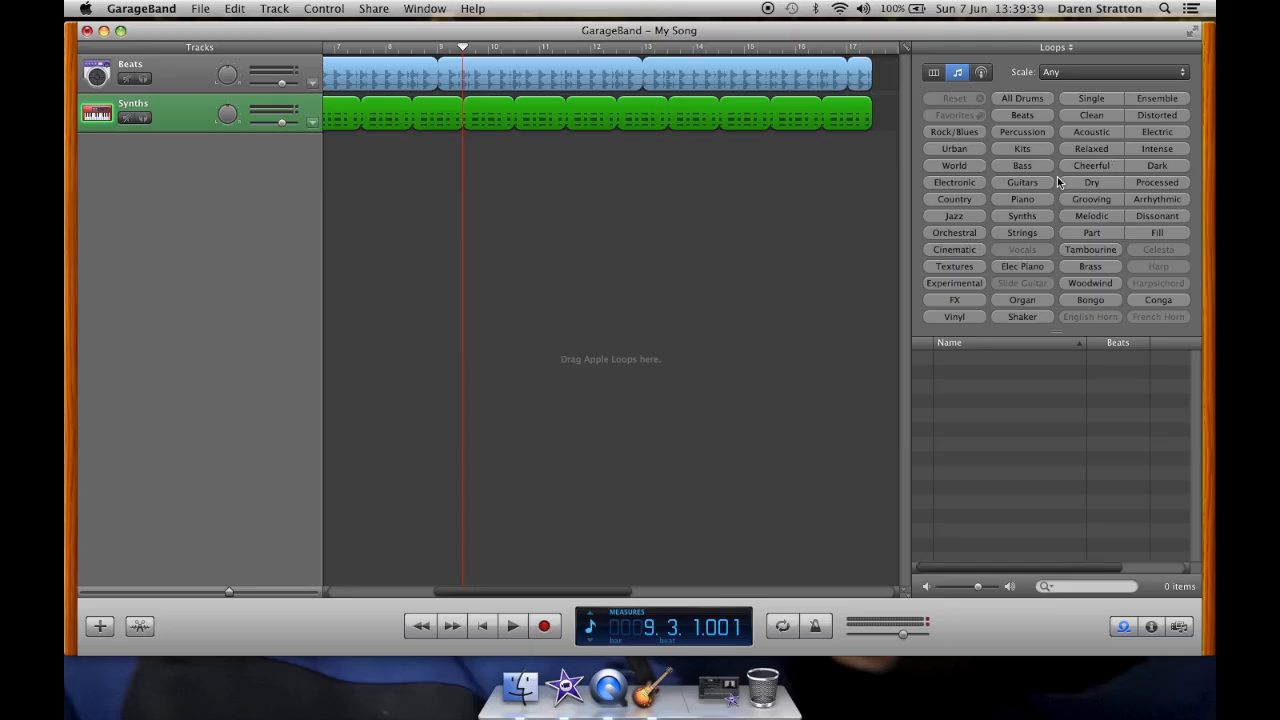
left_click(1022, 165)
Step: Preview several bass loops in the loop browser
left_click(1010, 430)
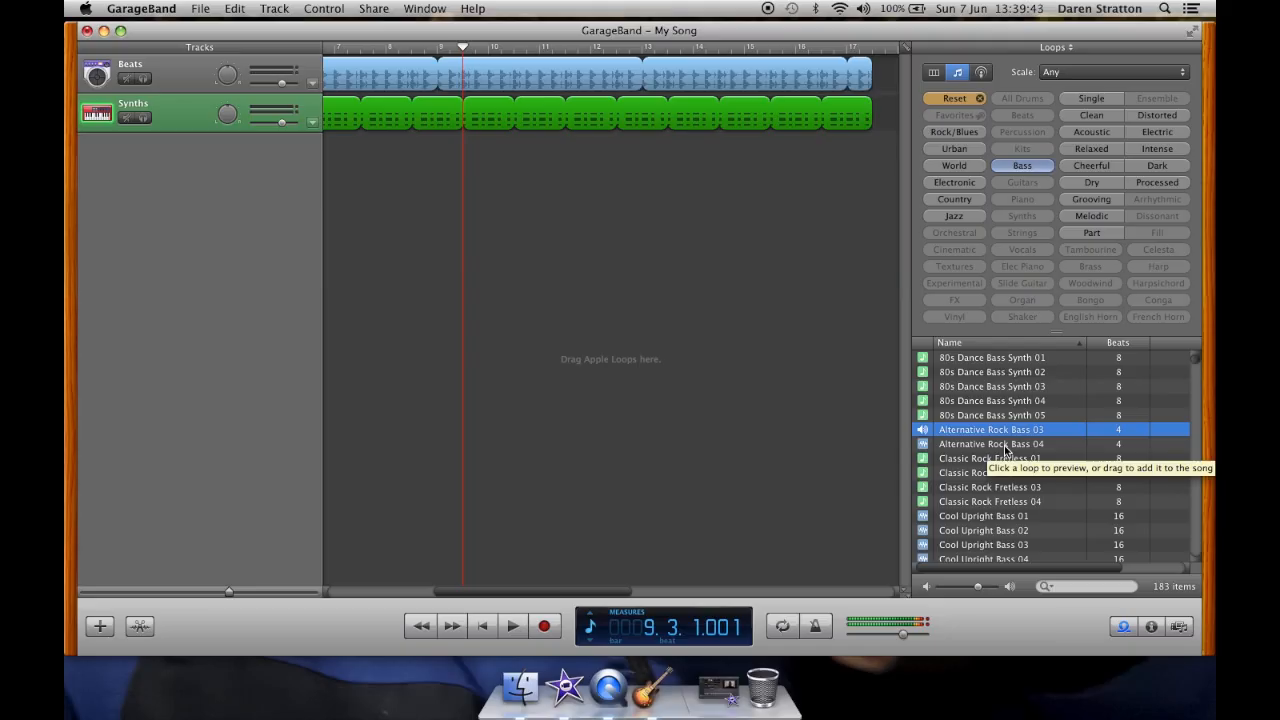
left_click(1006, 445)
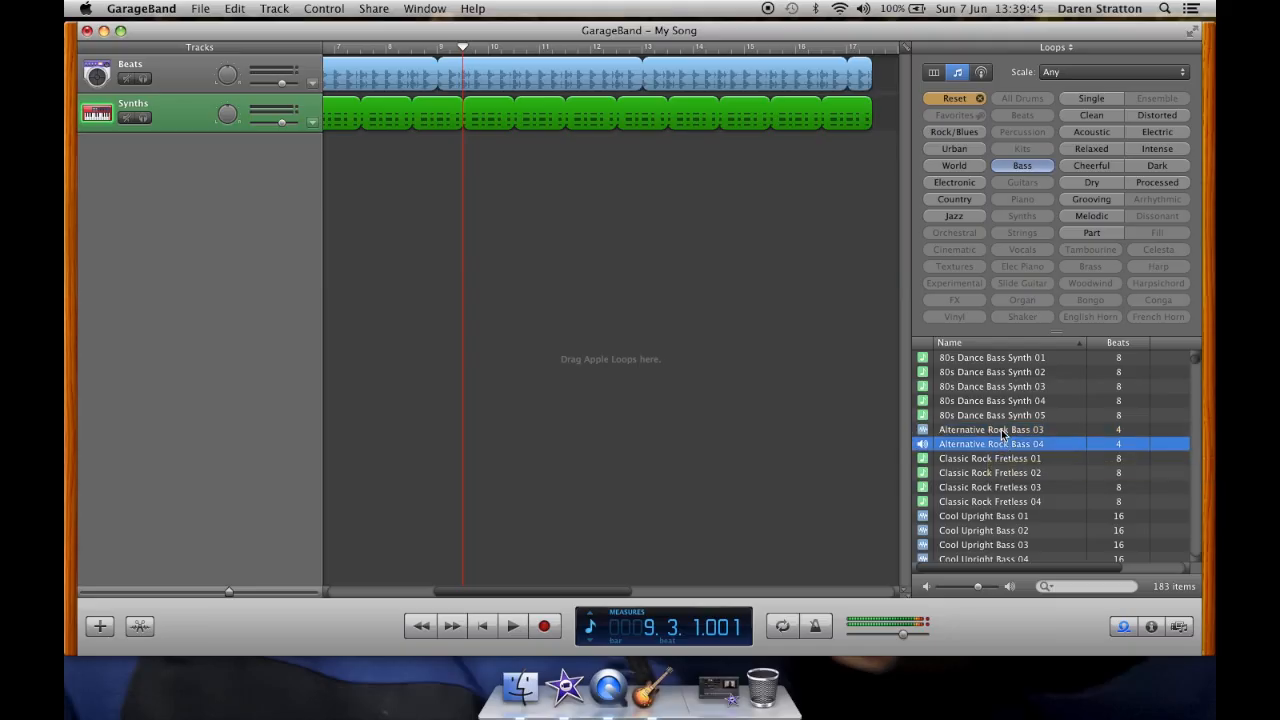
left_click(993, 517)
scroll(993, 520, "down", 4)
left_click(993, 513)
scroll(993, 515, "down", 4)
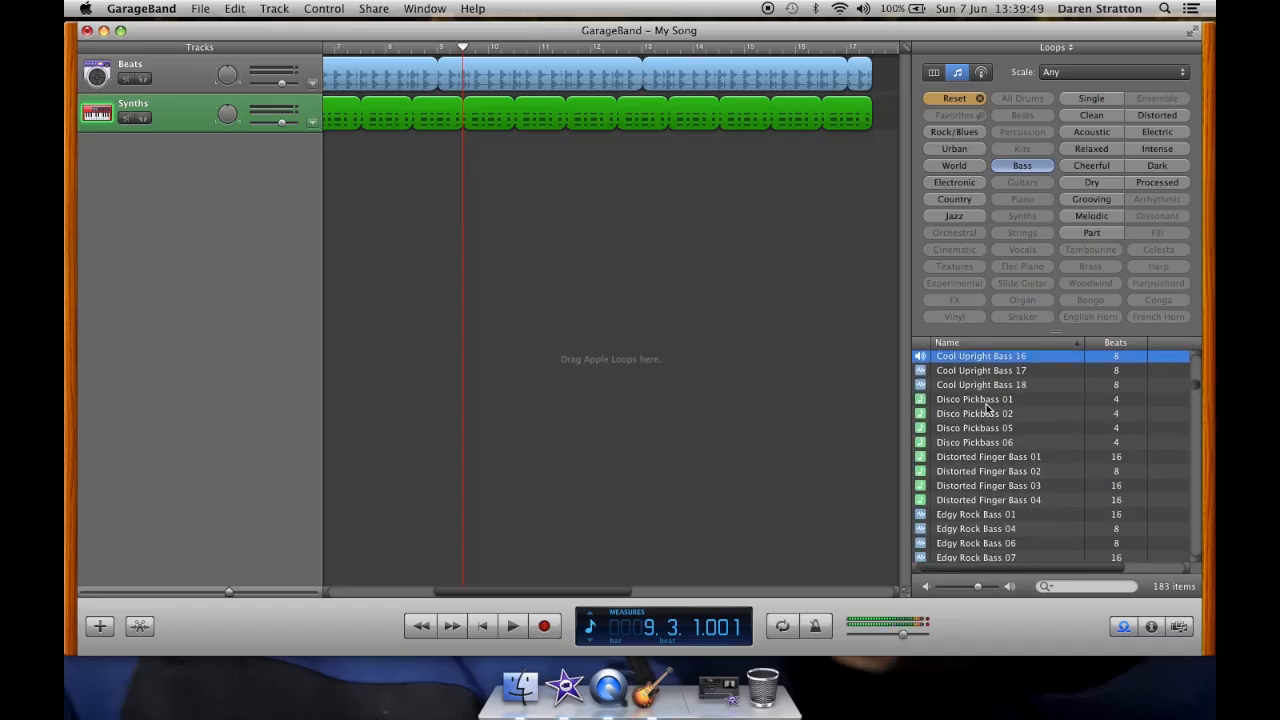
left_click(987, 402)
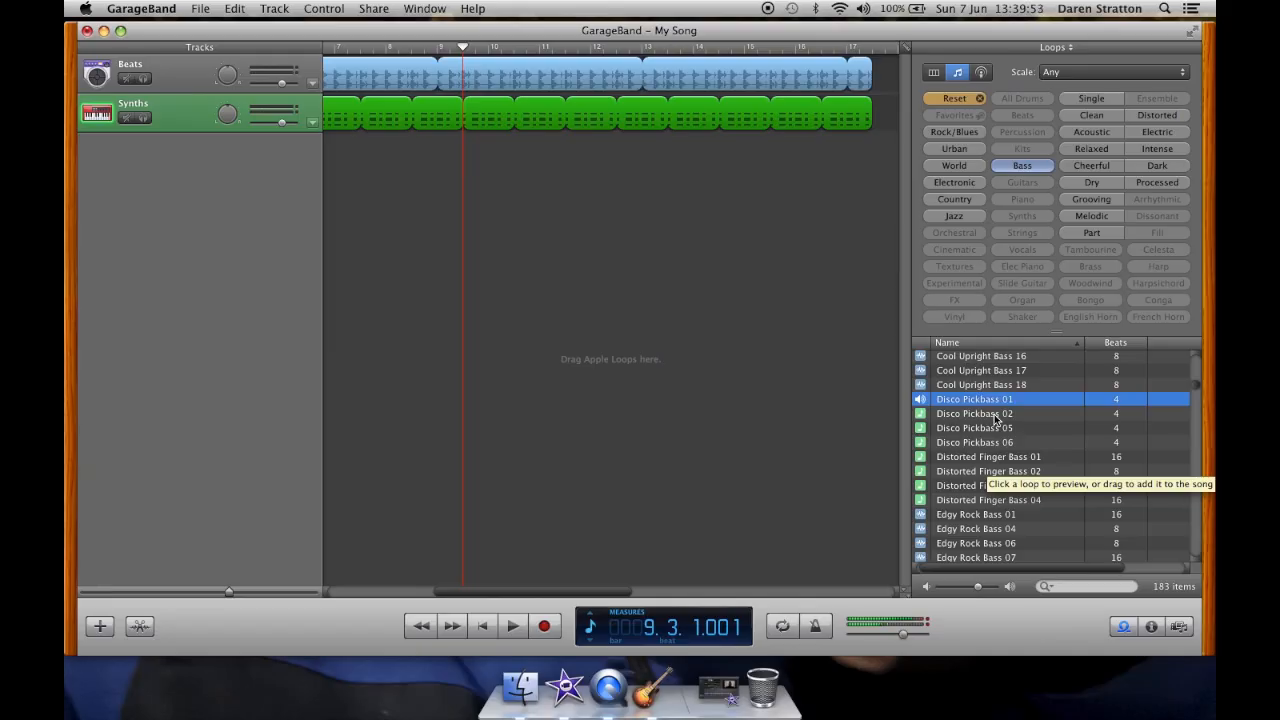
Step: Add the Disco Pickbass 01 loop as a new track starting around bar 9 and play it
left_click_drag(990, 402, 874, 157)
key("space")
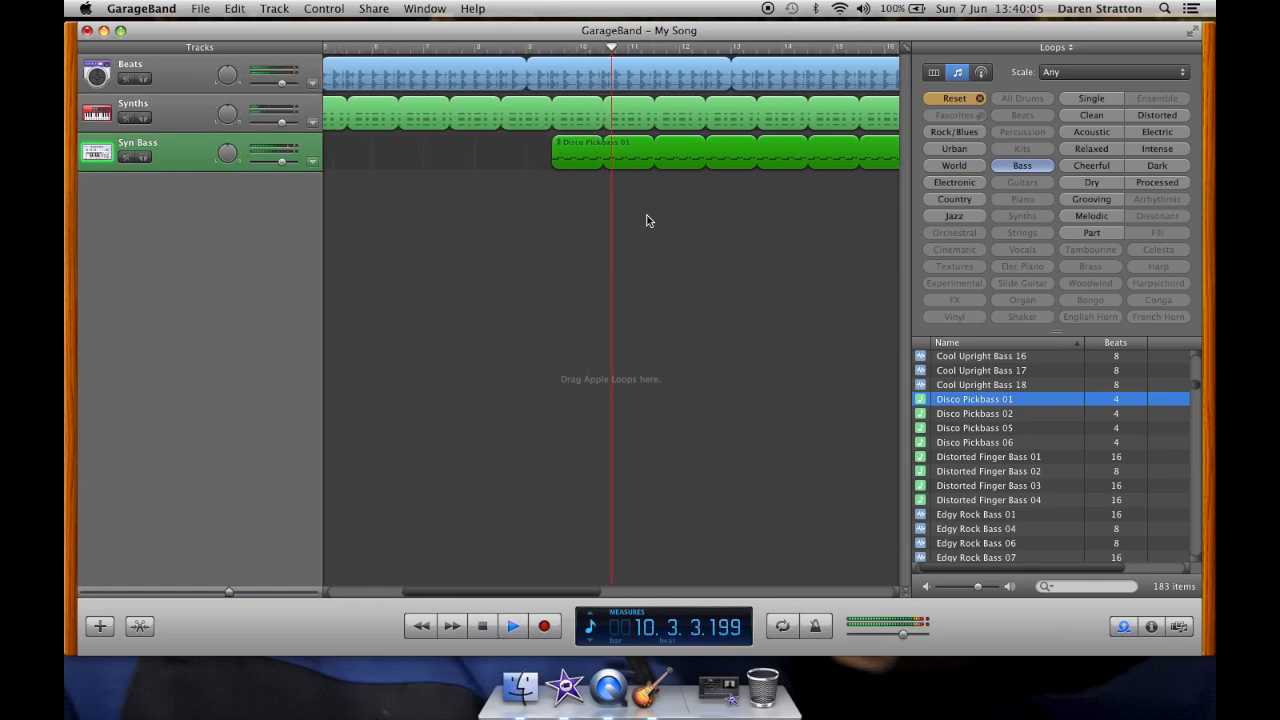
key("space")
Step: Replay the bass part from around bar 9 while nudging the Syn Bass track volume slightly down
left_click(494, 49)
key("space")
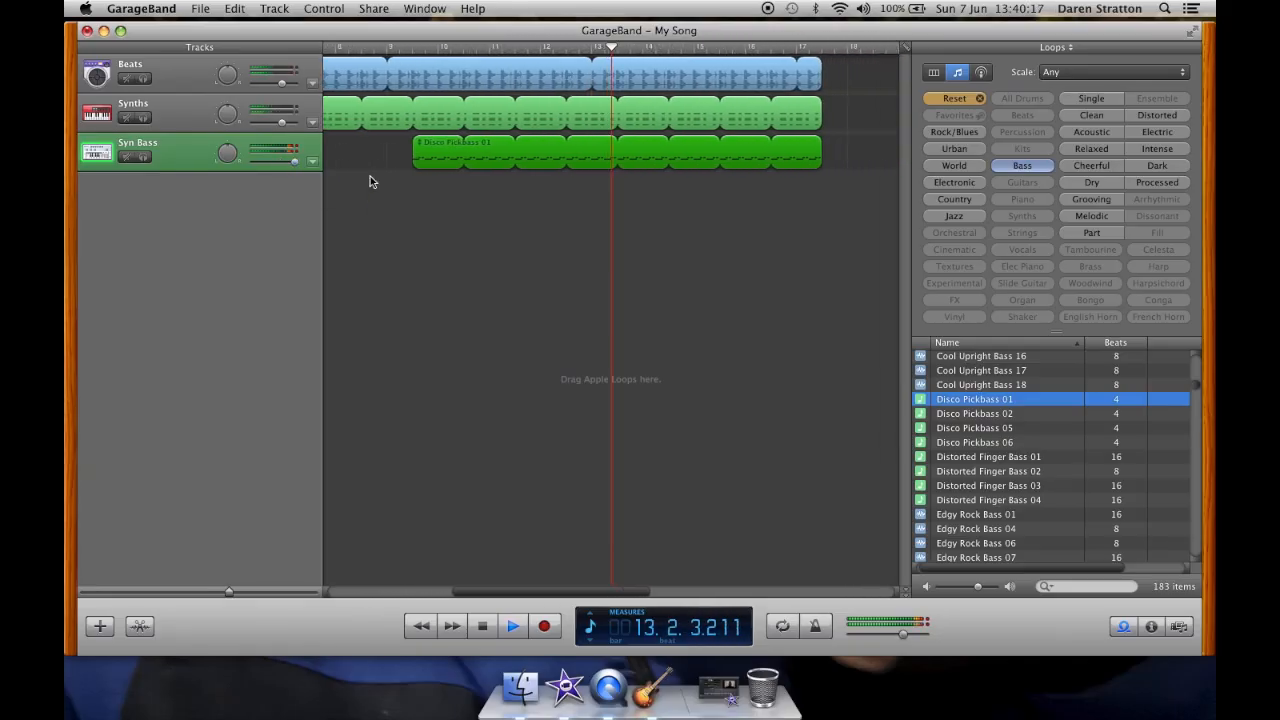
key("space")
left_click_drag(294, 162, 286, 170)
left_click(375, 48)
key("space")
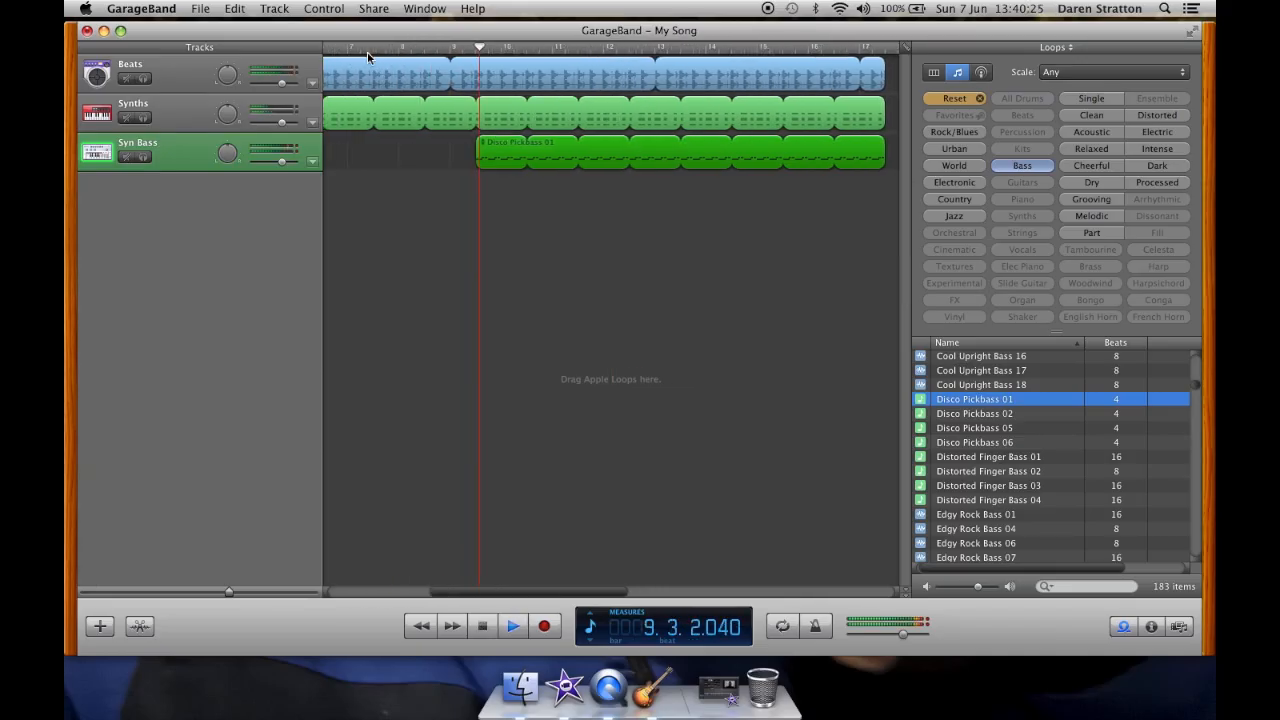
key("space")
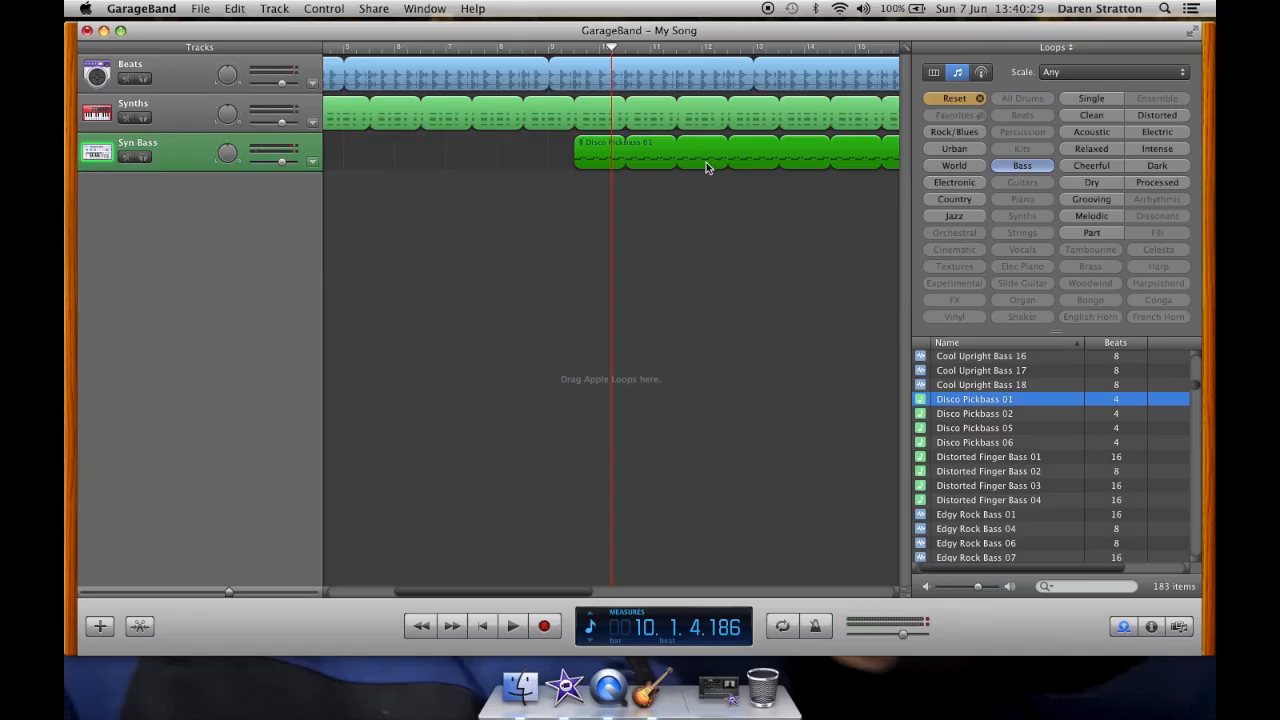
Step: Delete the Disco Pickbass region and move the playhead to bar 9
key("Delete")
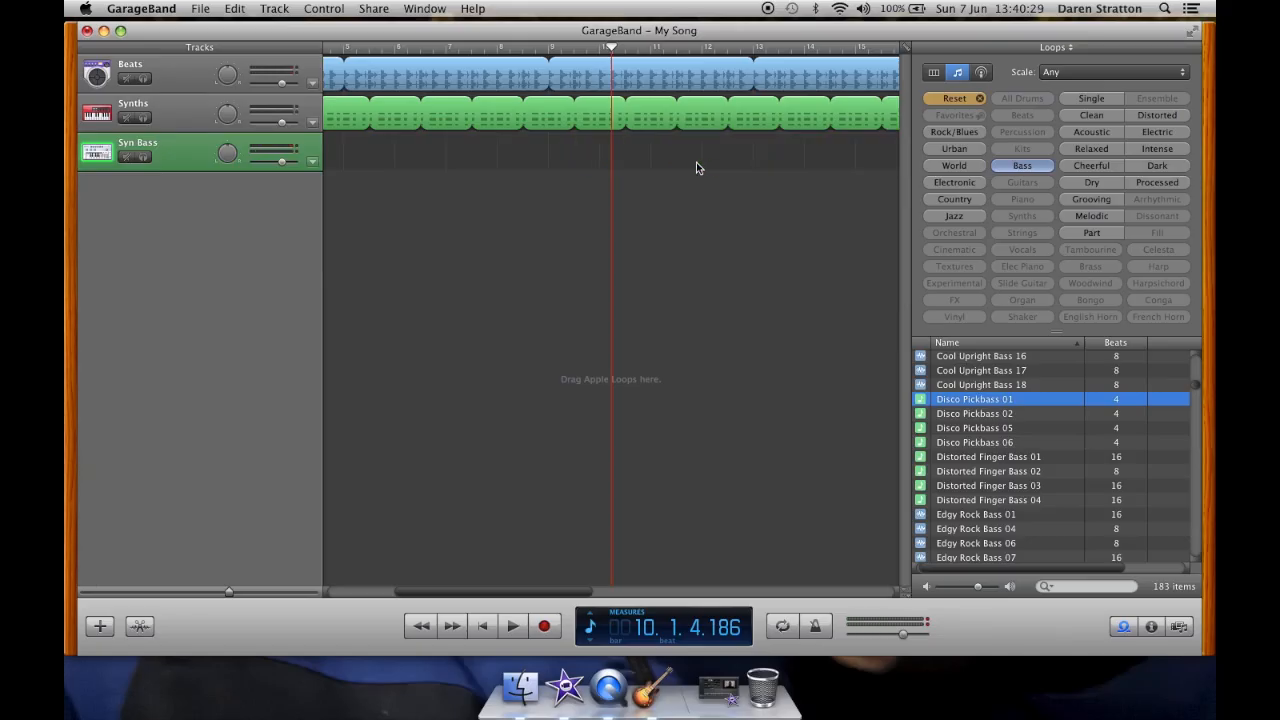
left_click(550, 57)
left_click(552, 58)
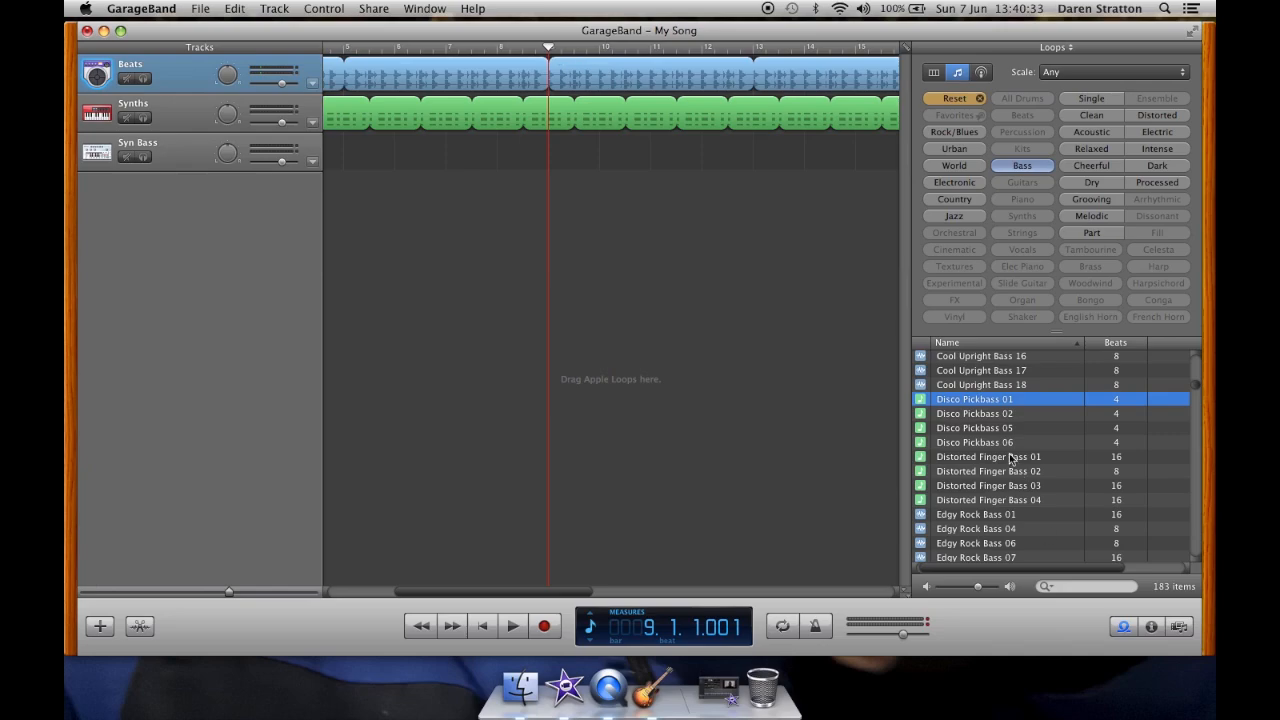
Step: Preview other bass loops, including the Disco Pickbass, Distorted Finger Bass and Edgy Rock Bass loops
left_click(999, 414)
left_click(1002, 442)
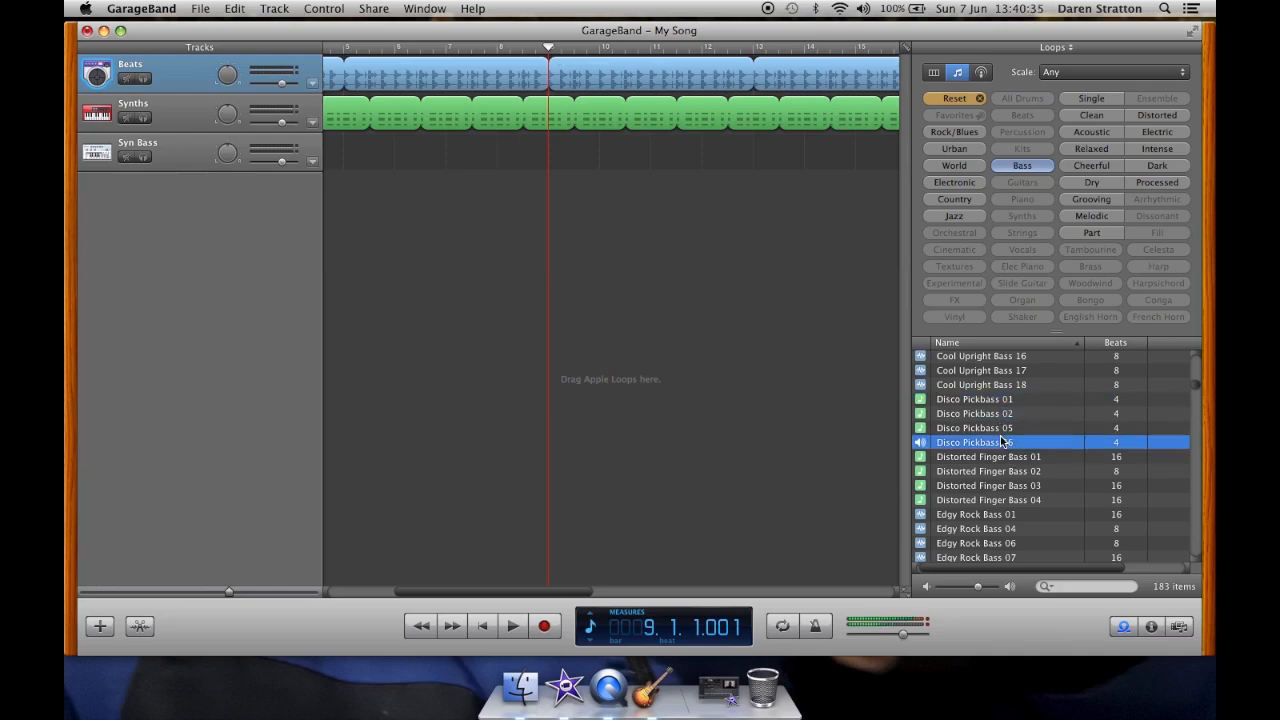
left_click(1002, 428)
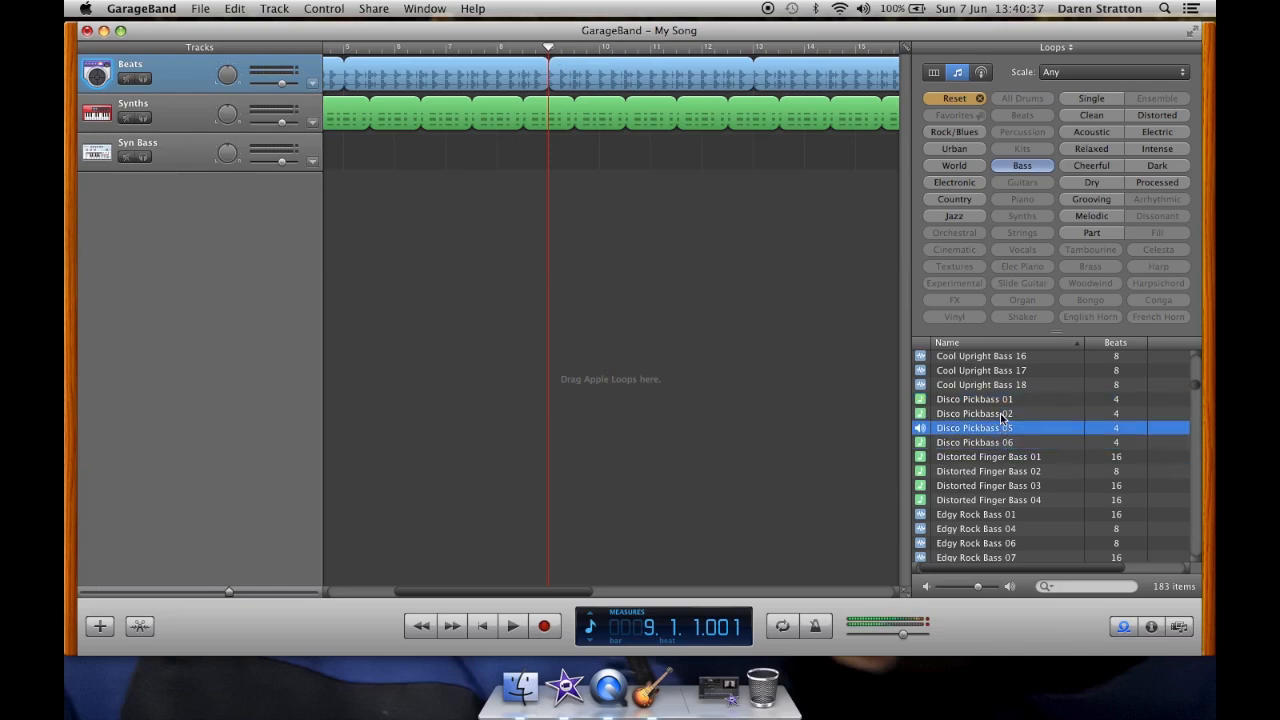
left_click(1003, 459)
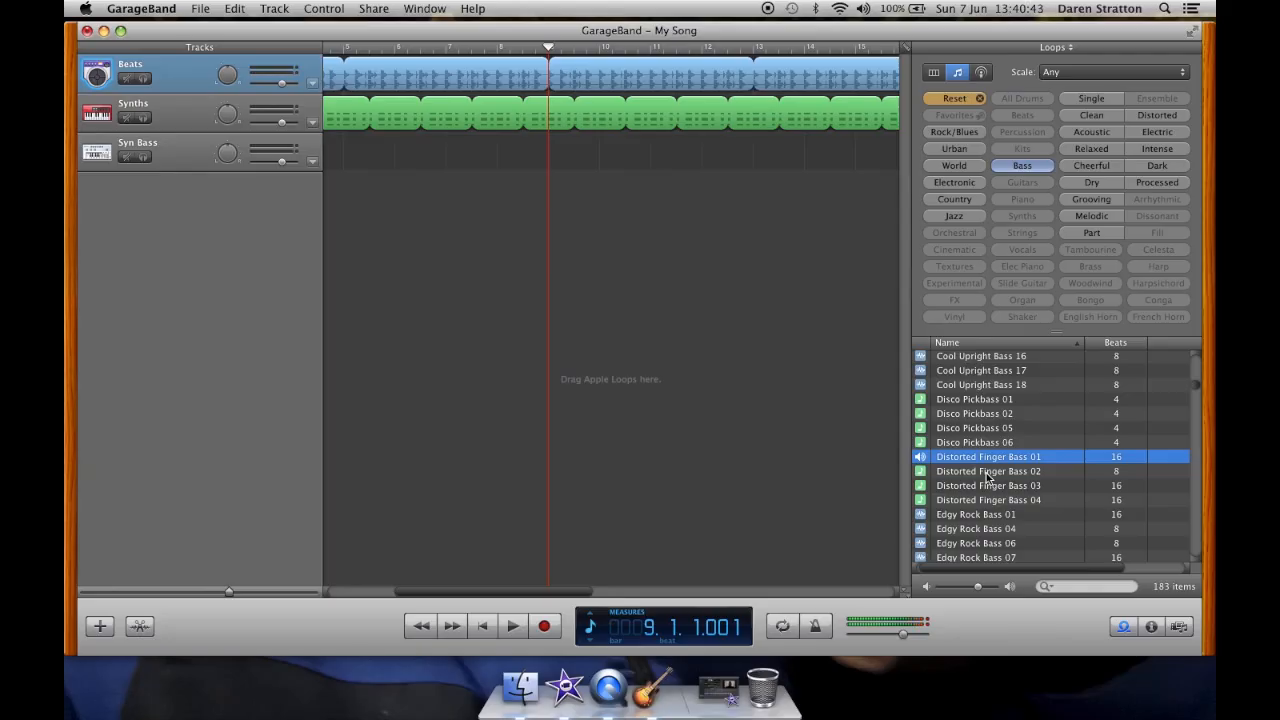
left_click(988, 472)
left_click(985, 487)
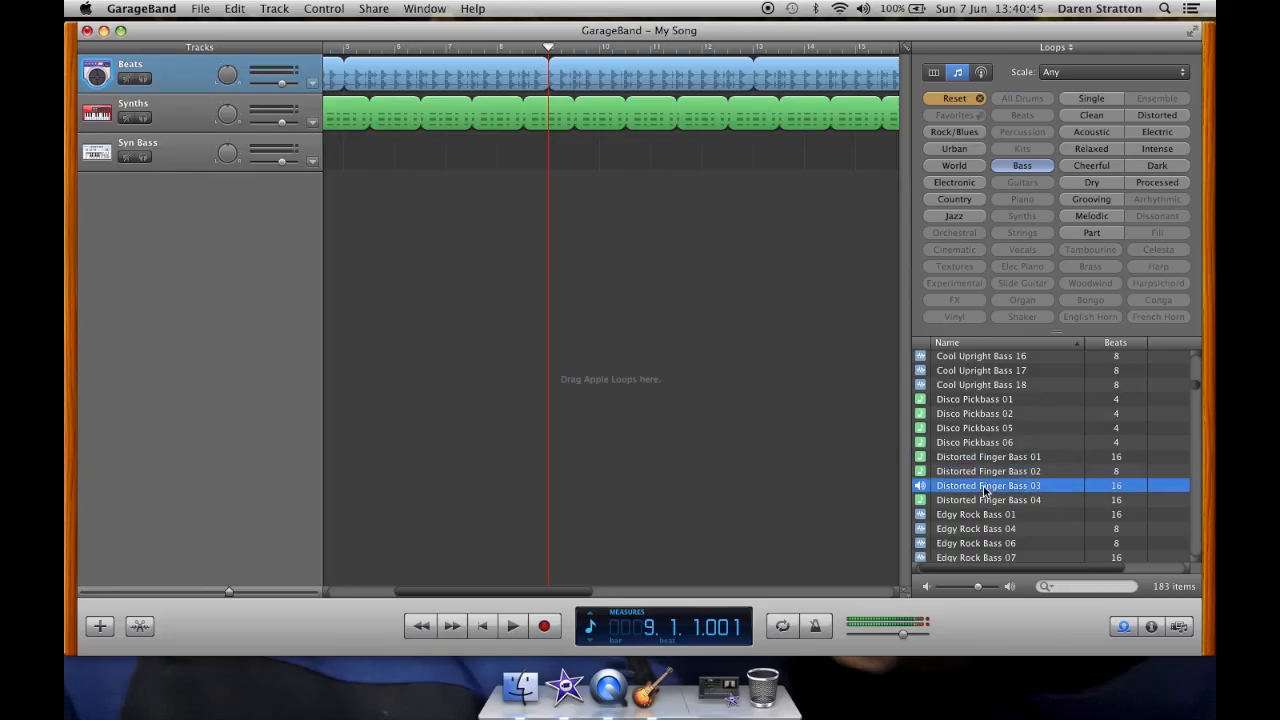
scroll(985, 490, "down", 3)
left_click(1002, 420)
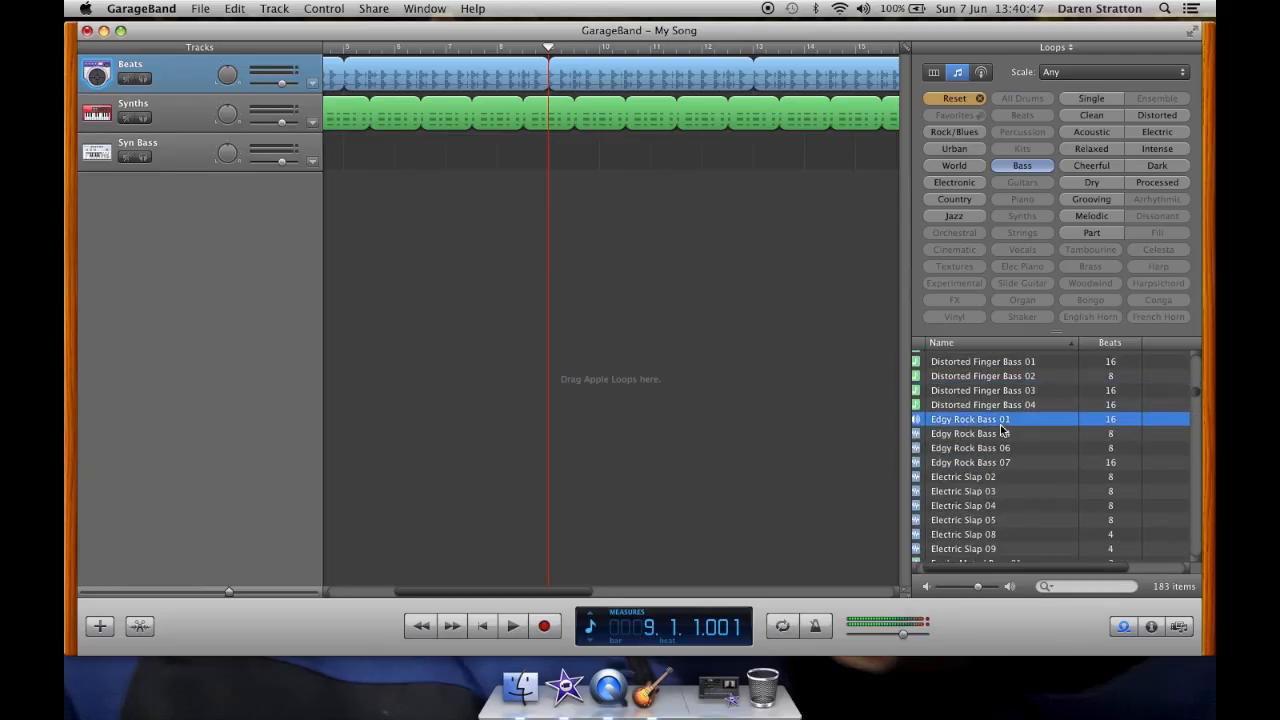
scroll(1017, 452, "down", 1)
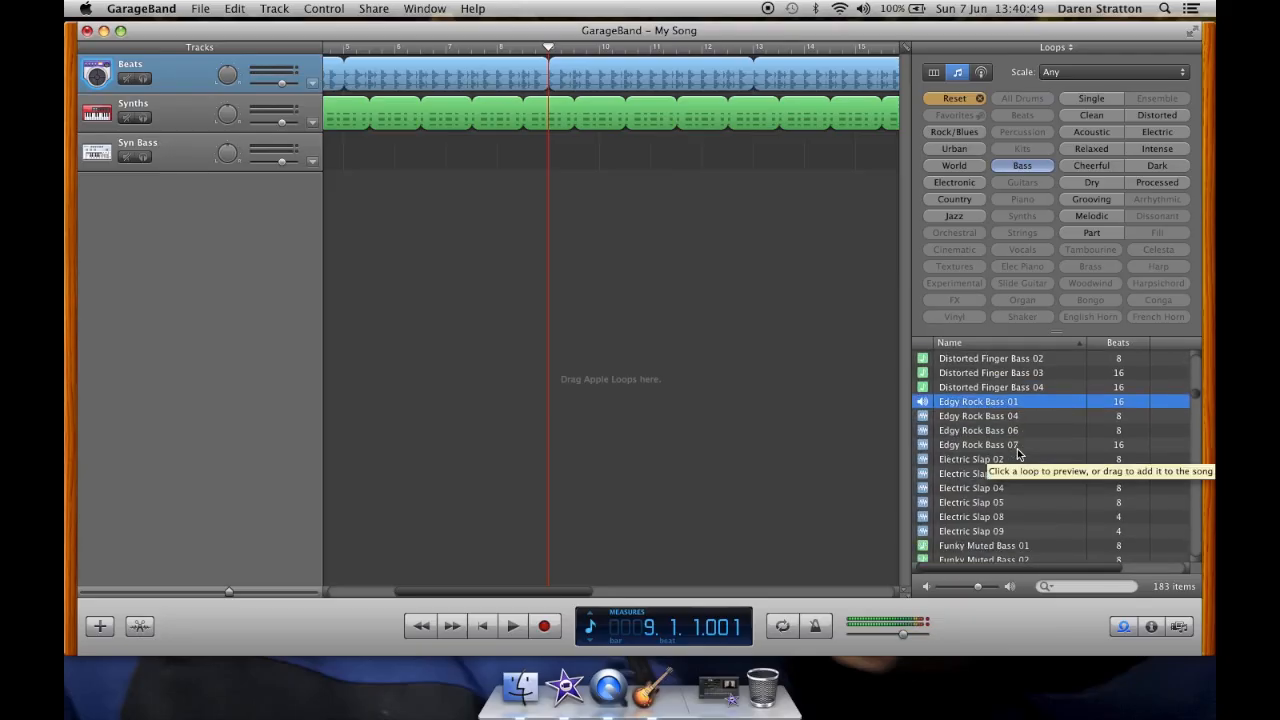
Step: Add the Edgy Rock Bass 01 loop as a new track and delete the empty Syn Bass track
left_click_drag(1003, 408, 630, 212)
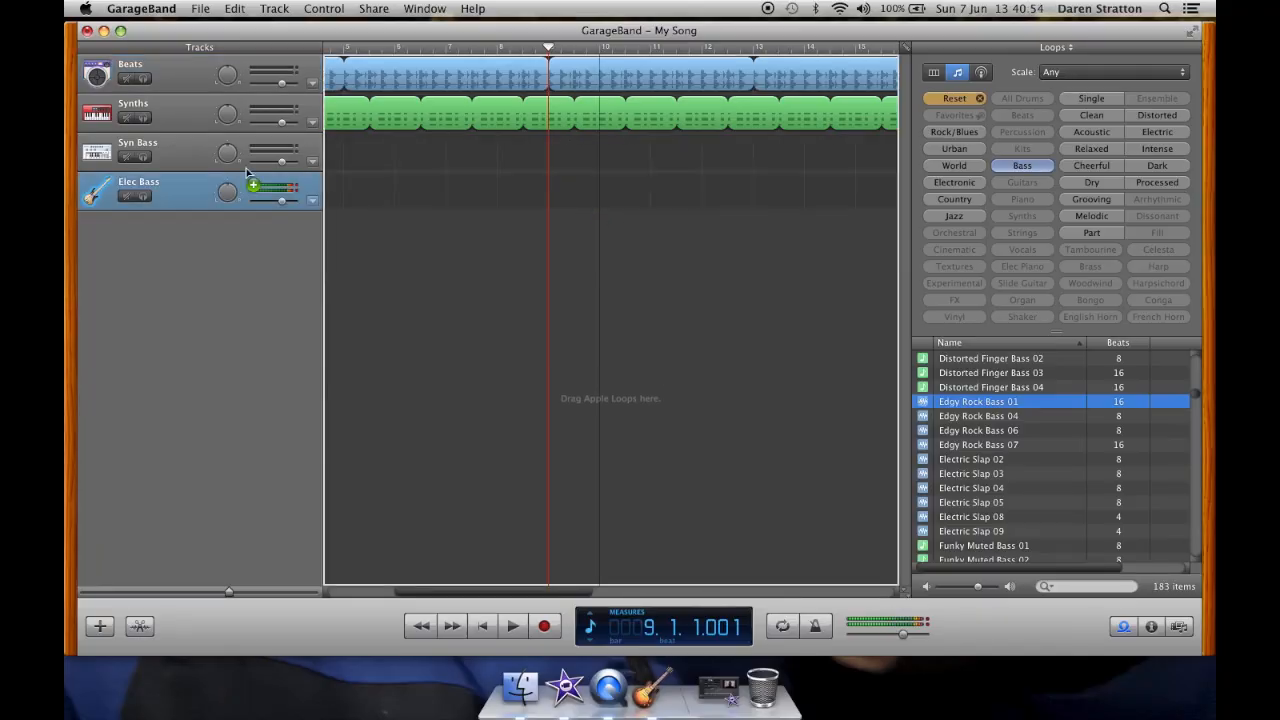
left_click(188, 150)
key("super+BackSpace")
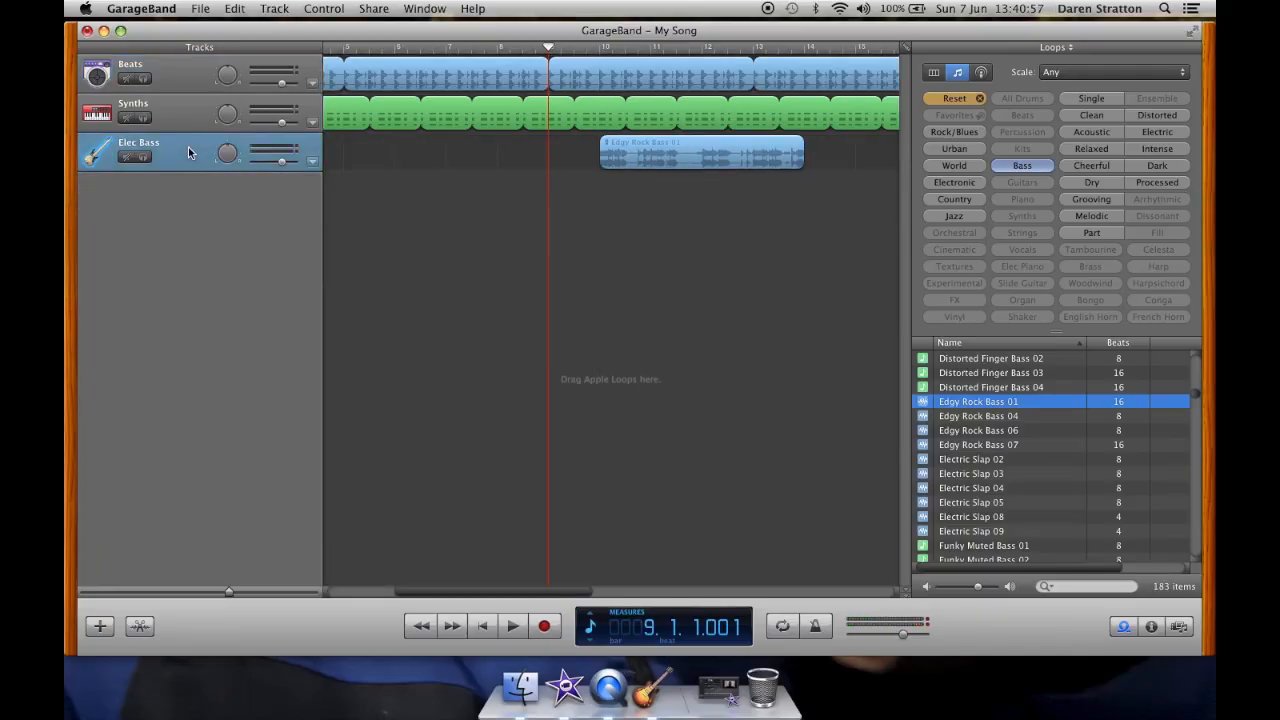
Step: Move the Edgy Rock Bass region to start at bar 9 and loop it to end with the other tracks
left_click_drag(644, 165, 590, 173)
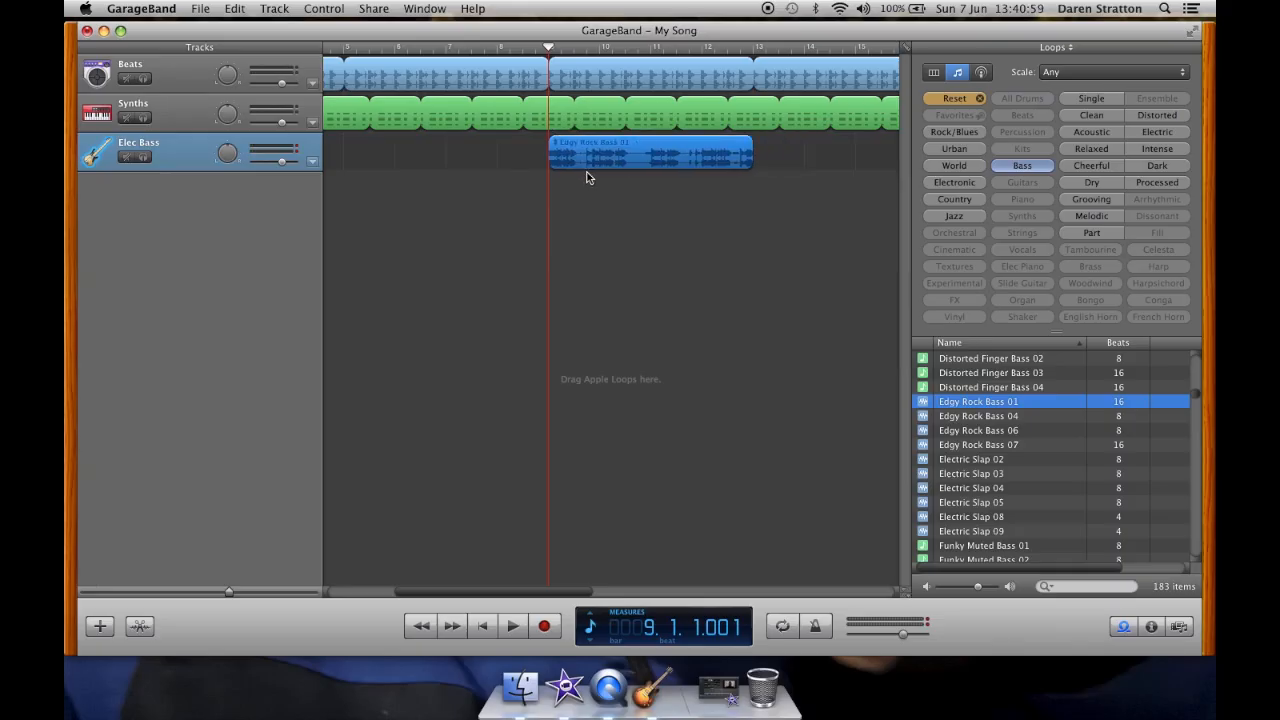
scroll(686, 262, "right", 5)
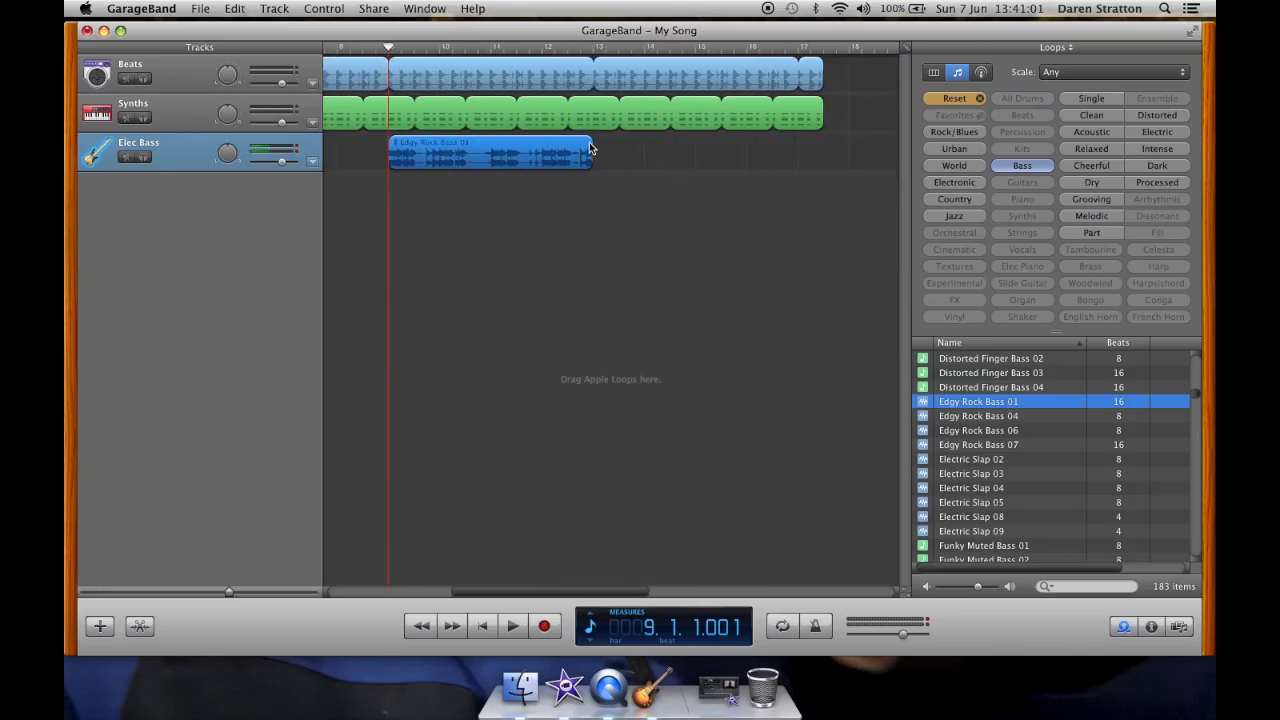
left_click_drag(593, 143, 824, 153)
Step: Play the song with all three tracks
key("space")
left_click(451, 115)
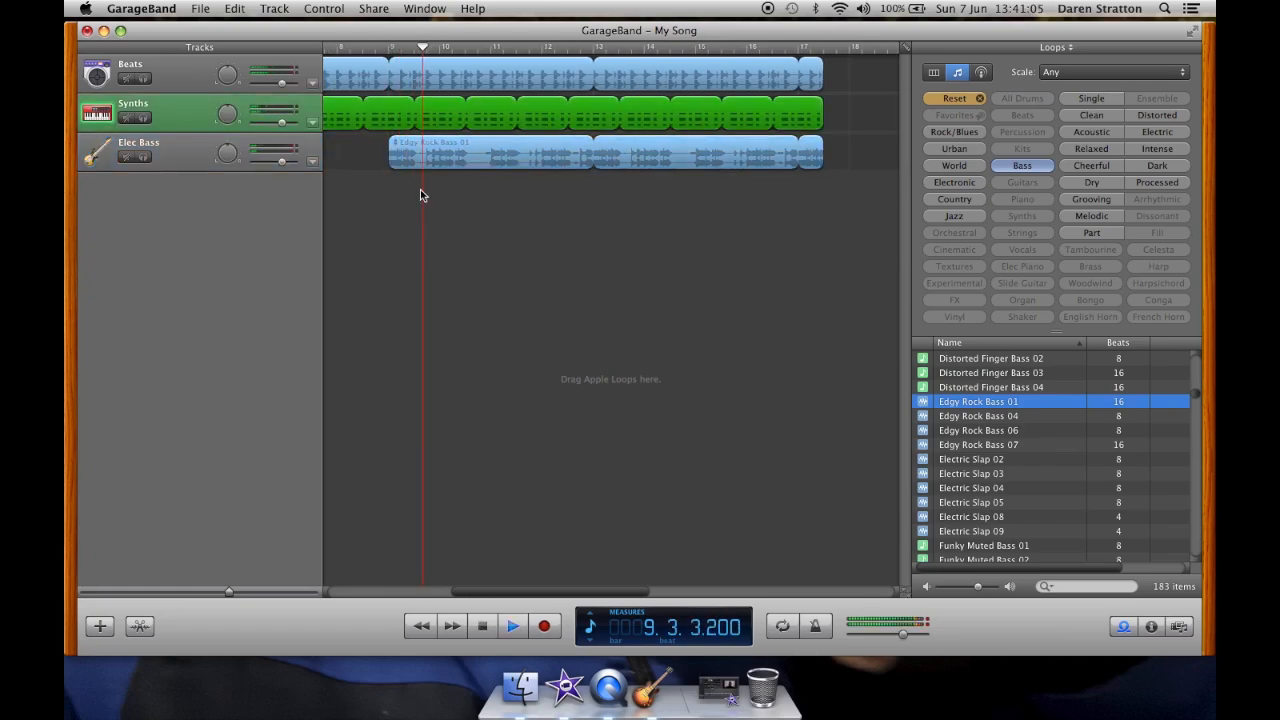
scroll(417, 180, "left", 3)
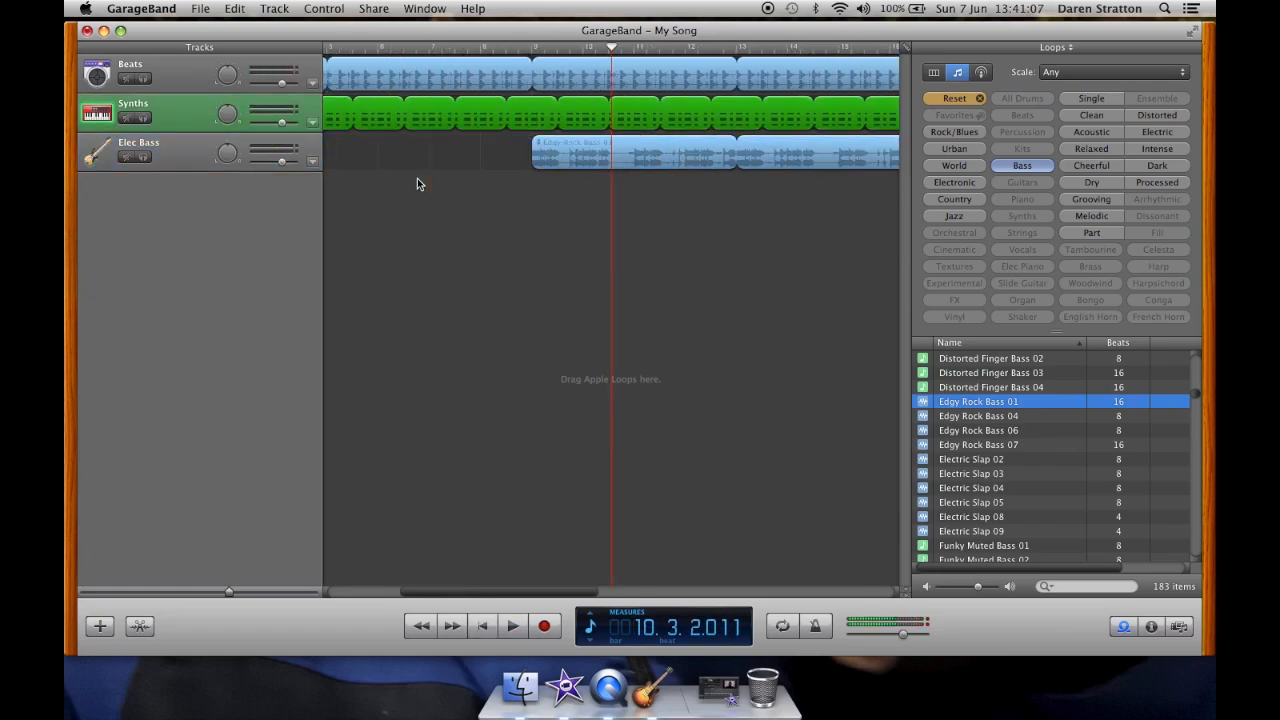
scroll(701, 172, "right", 3)
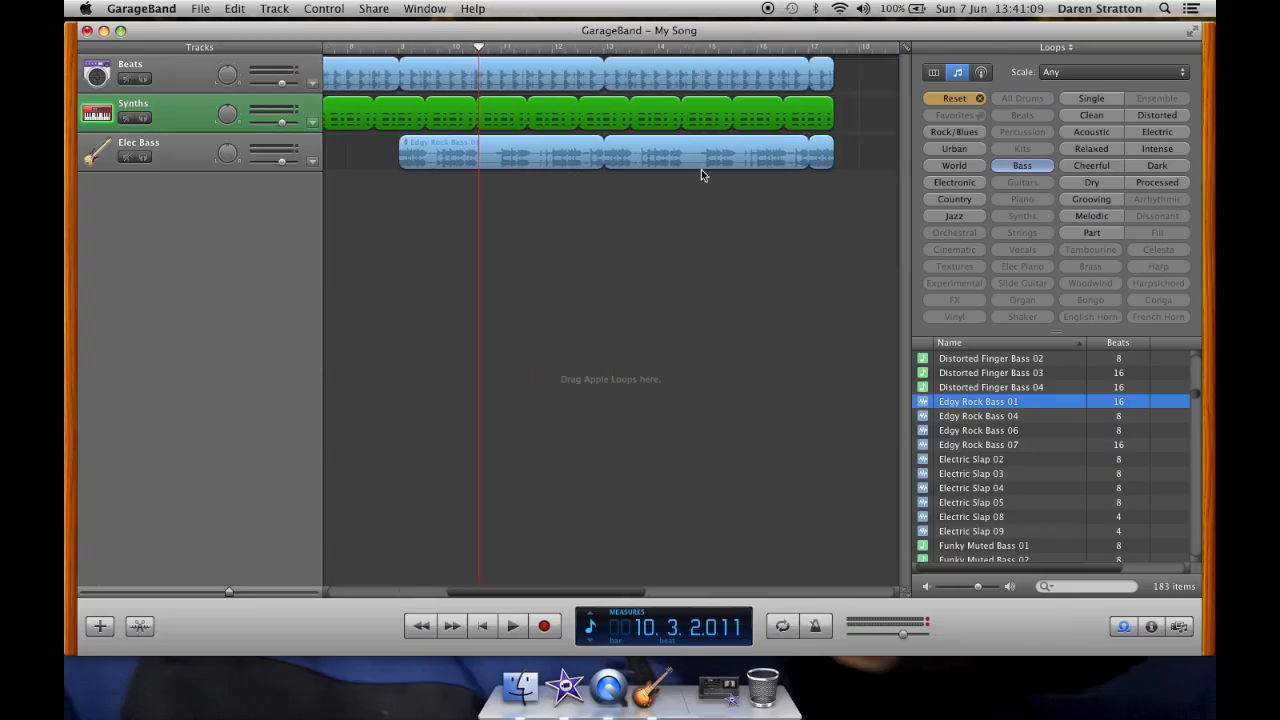
Step: Adjust the Edgy Rock Bass region and play the song from bar 9
left_click_drag(826, 160, 773, 152)
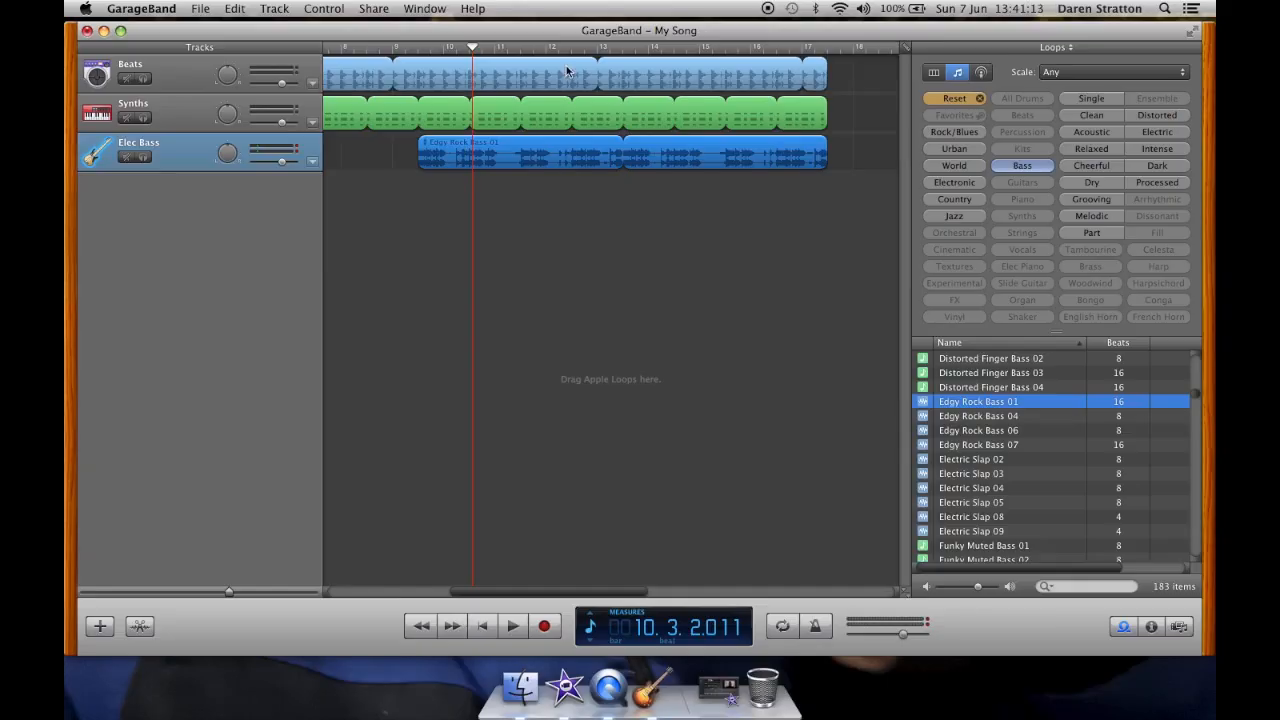
left_click(393, 53)
key("space")
scroll(393, 53, "left", 2)
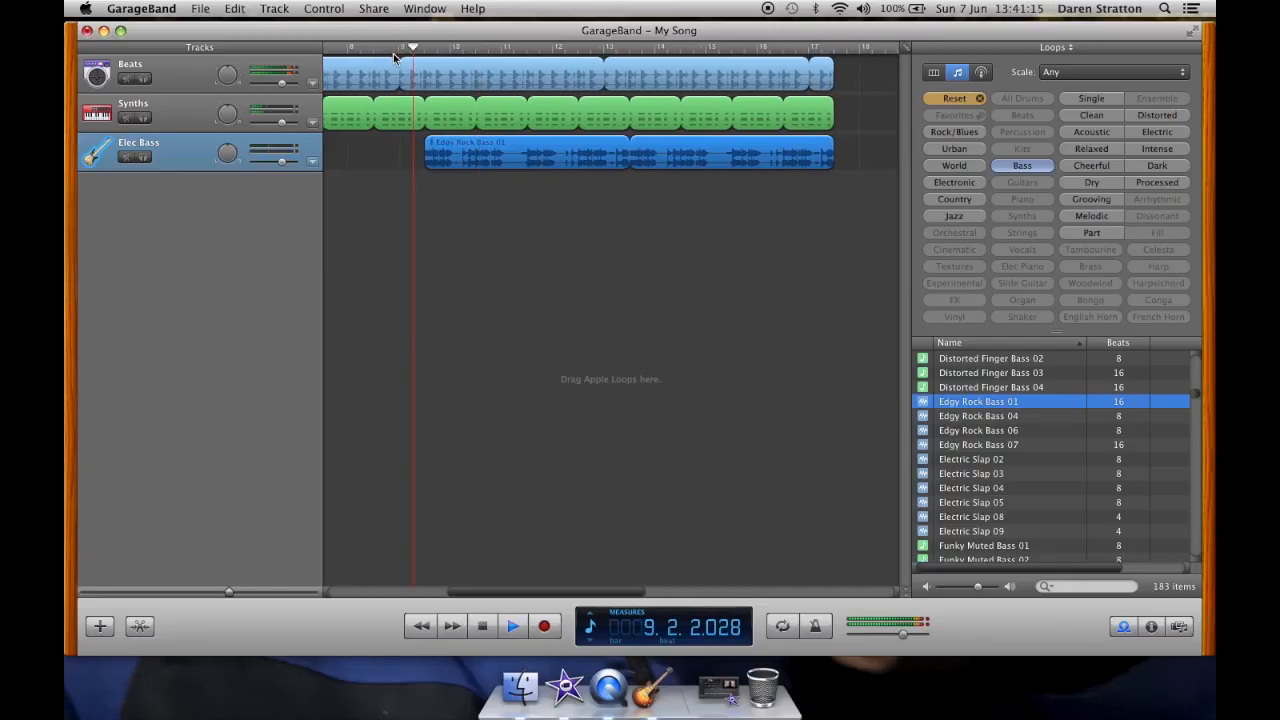
scroll(393, 53, "left", 2)
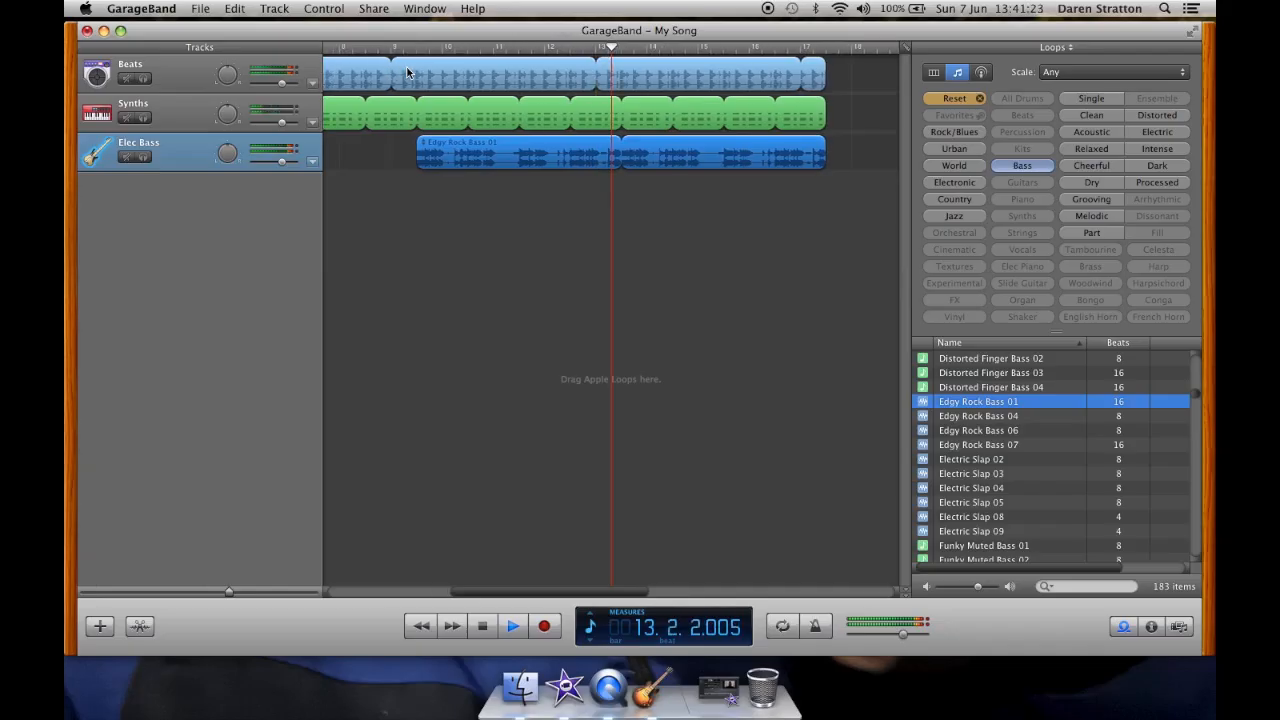
Step: Reset the loop browser keyword filters and replay the song from the beginning
left_click(956, 99)
key("space")
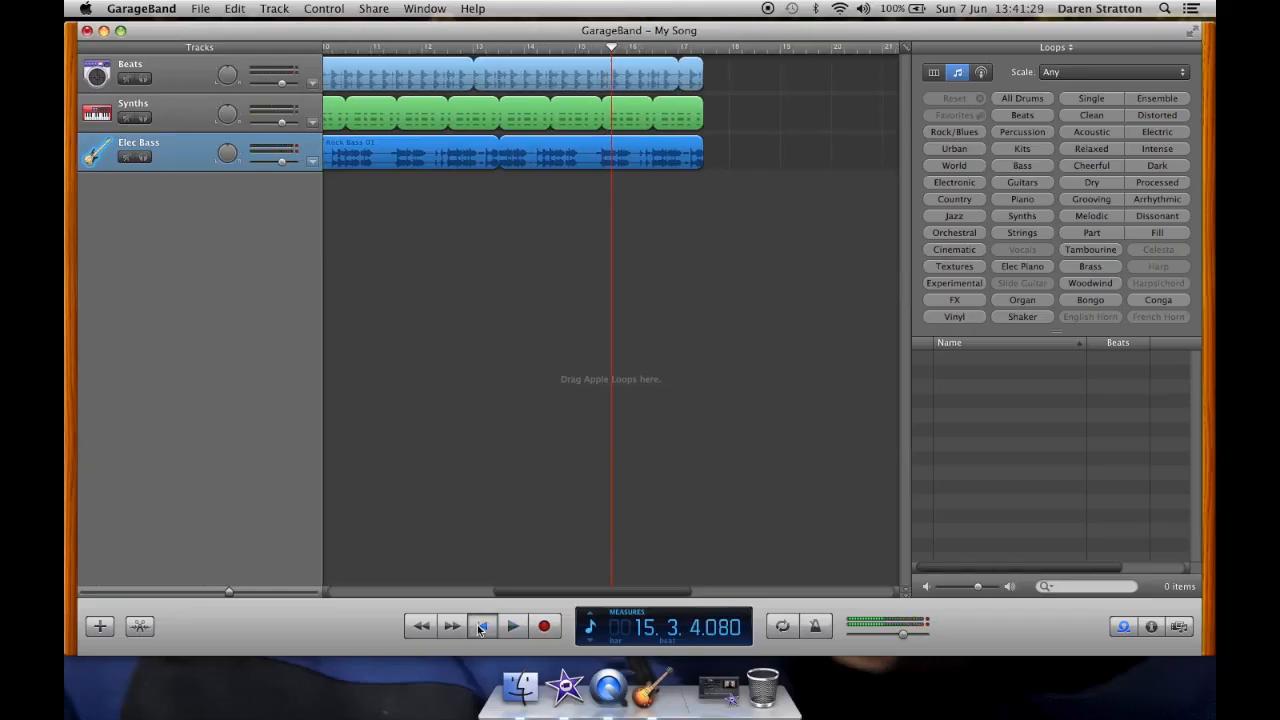
left_click(480, 626)
key("space")
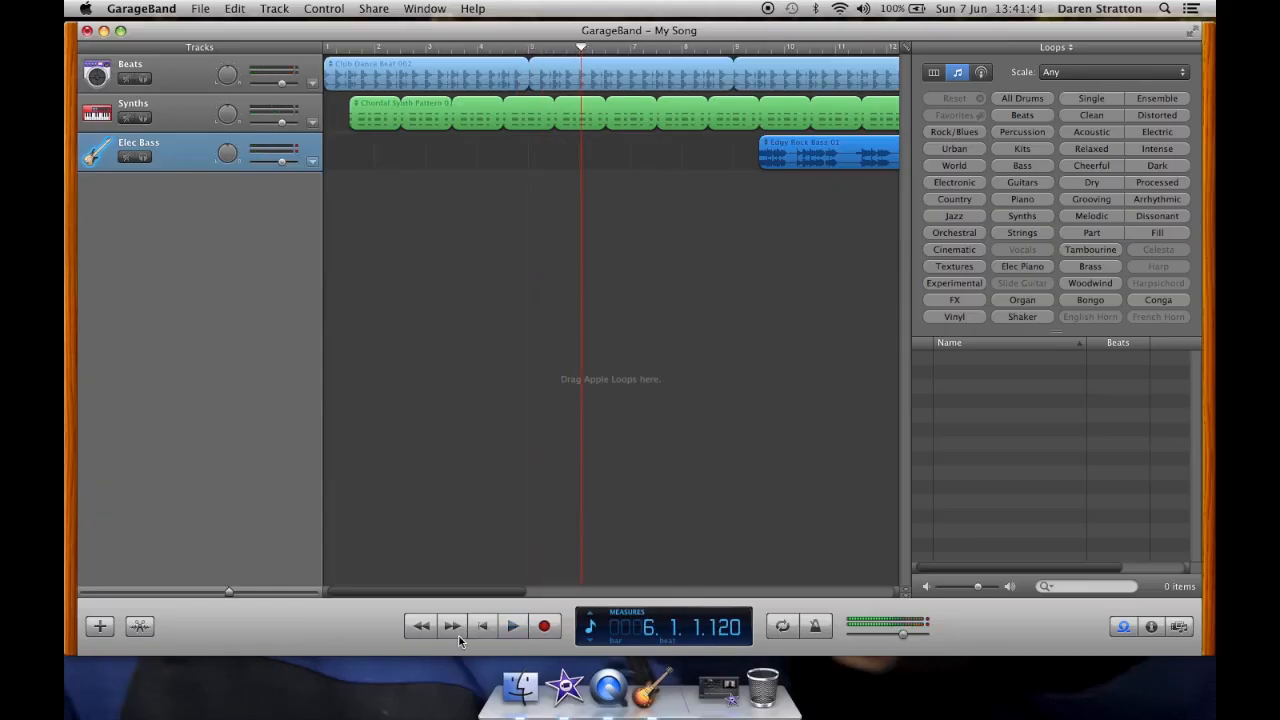
Step: Loop the Beats, Synths and Elec Bass regions out a few more bars so all three end together
scroll(540, 321, "right", 10)
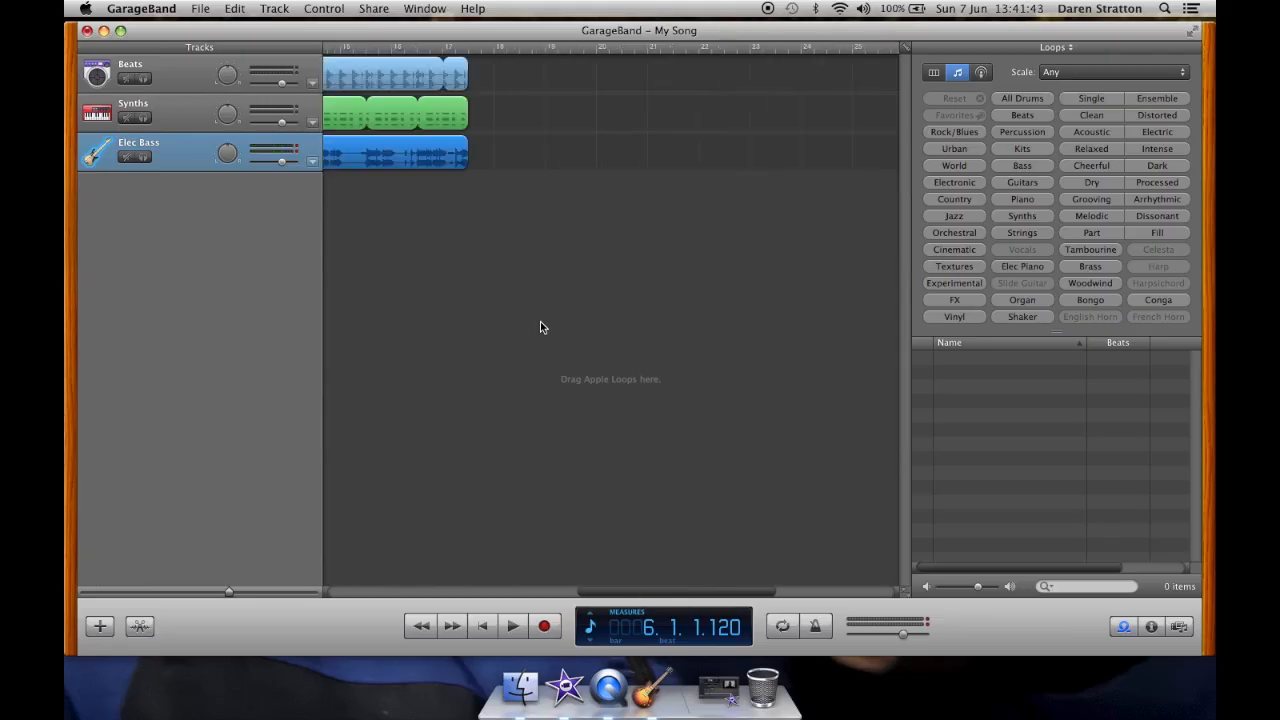
scroll(540, 321, "left", 3)
scroll(671, 177, "right", 1)
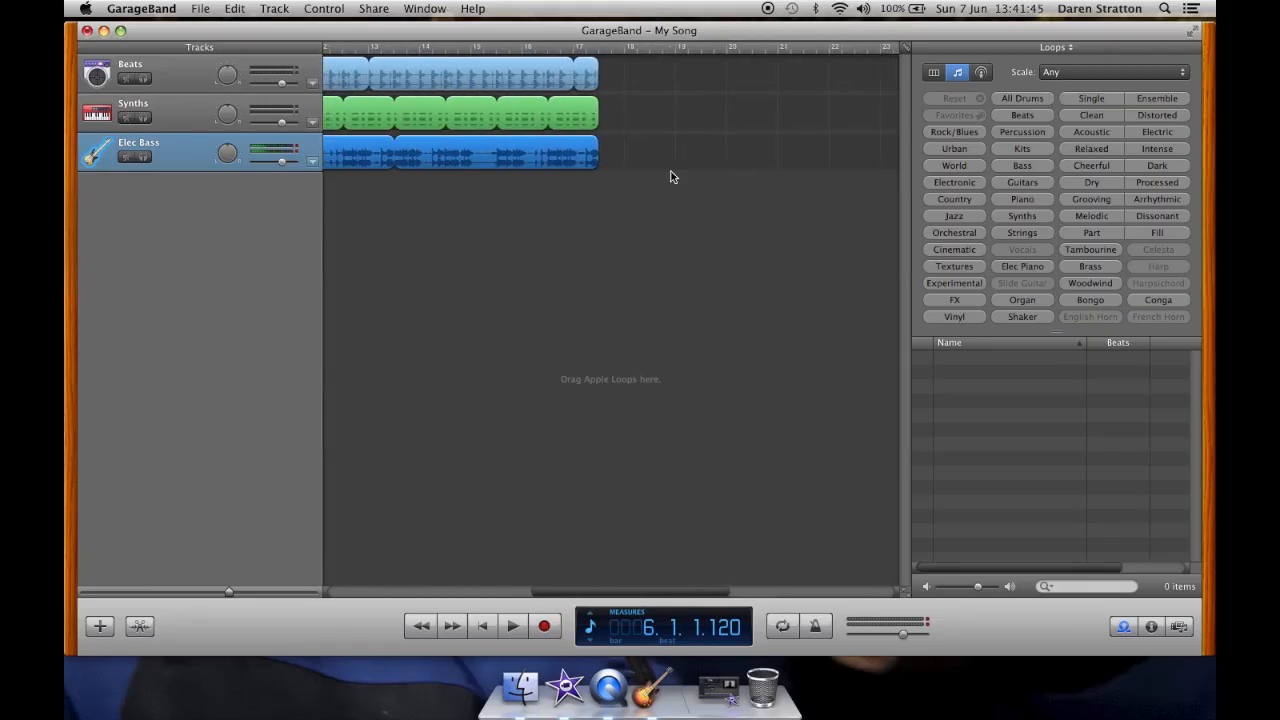
left_click(598, 72)
left_click_drag(598, 72, 807, 89)
left_click_drag(595, 106, 775, 111)
left_click_drag(596, 156, 784, 164)
scroll(568, 260, "left", 10)
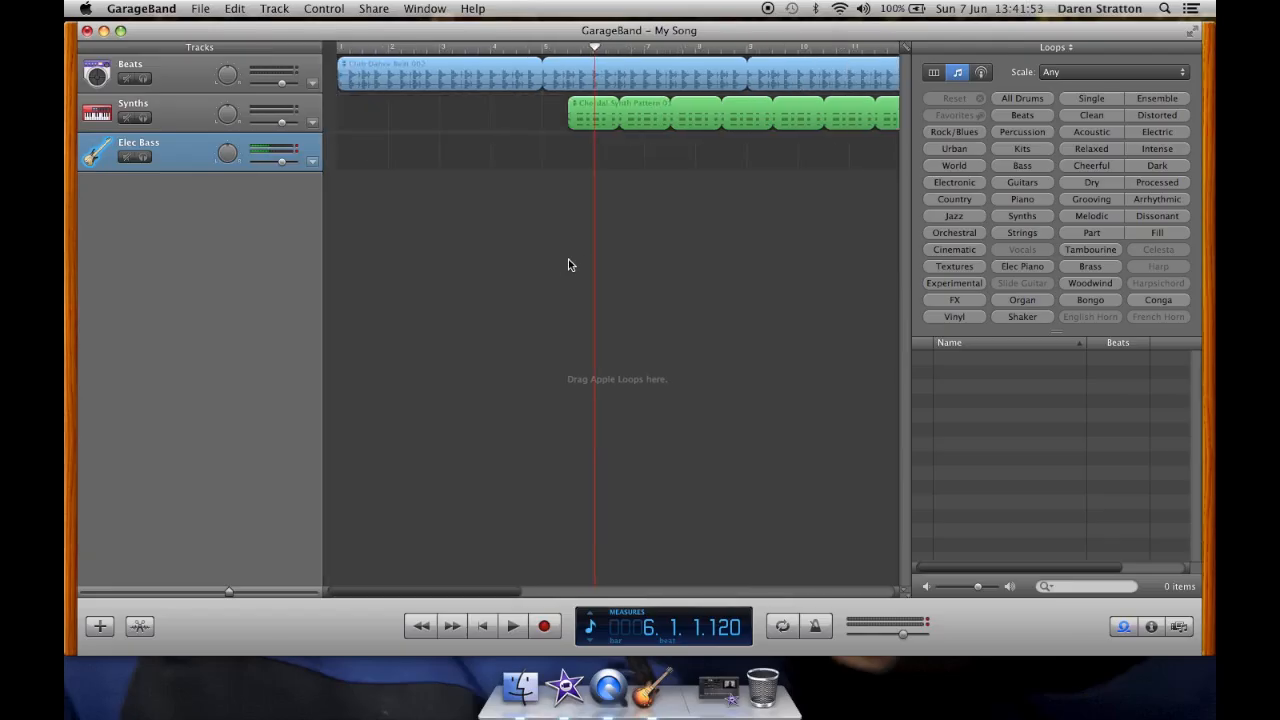
Step: Play the extended song from the beginning
left_click(481, 626)
key("space")
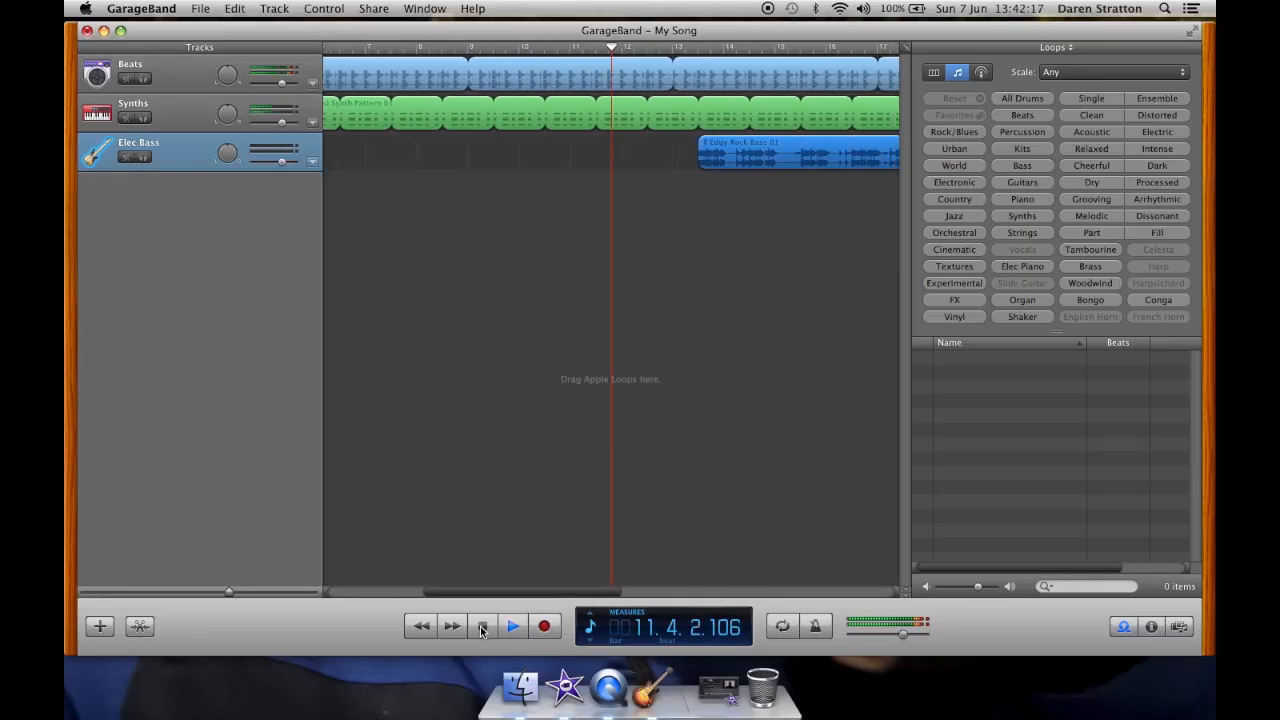
key("space")
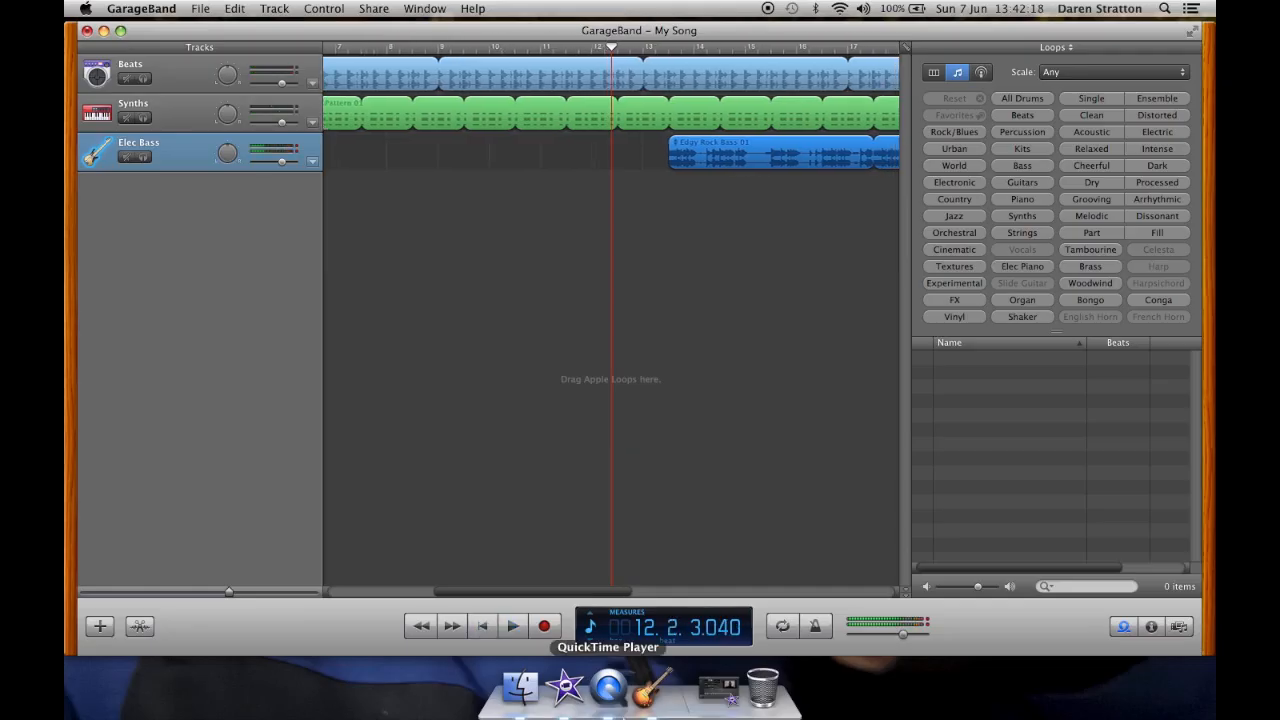
Step: Switch the display from measures to key and tempo, then to time, and play the song from the start
left_click(590, 640)
left_click(590, 640)
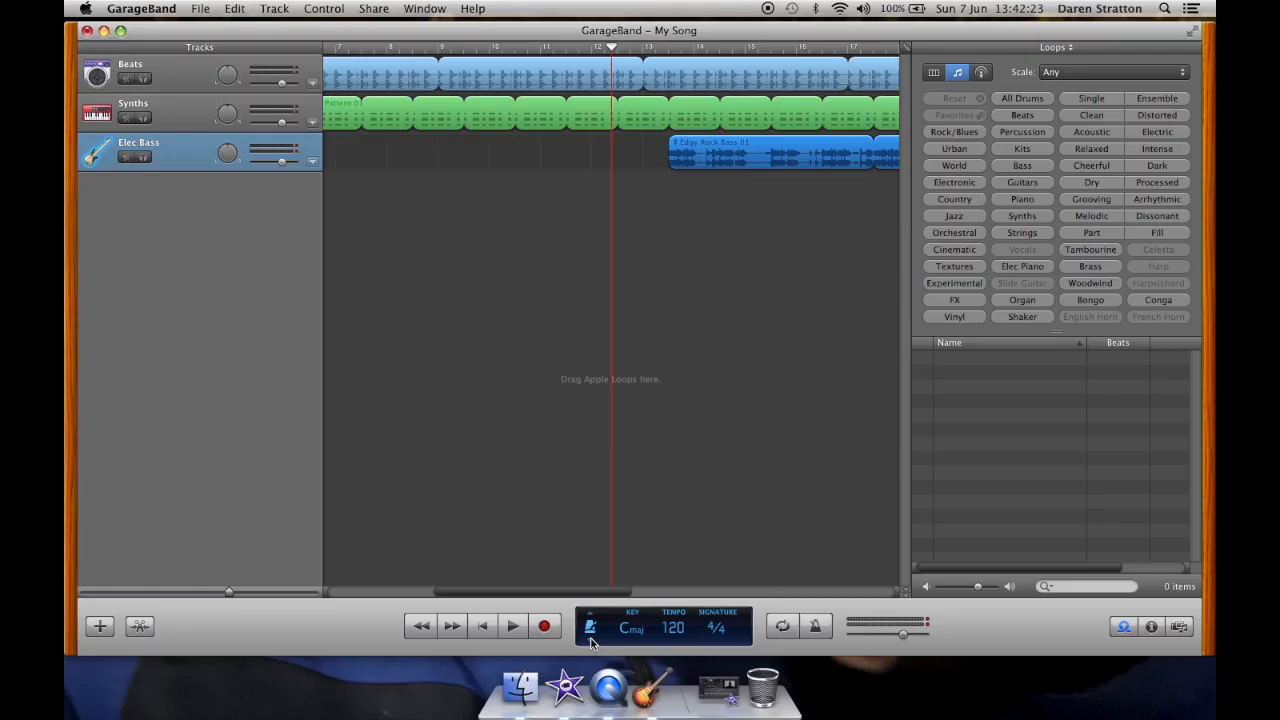
left_click(590, 640)
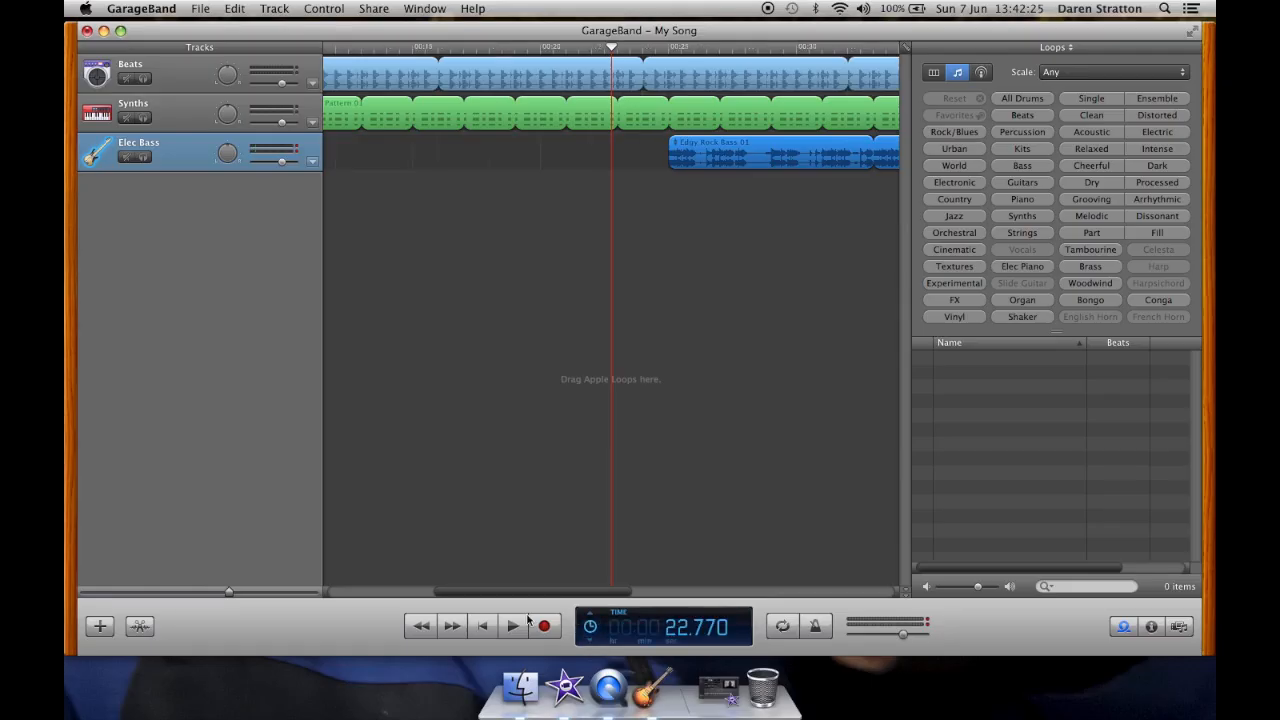
left_click(478, 626)
key("space")
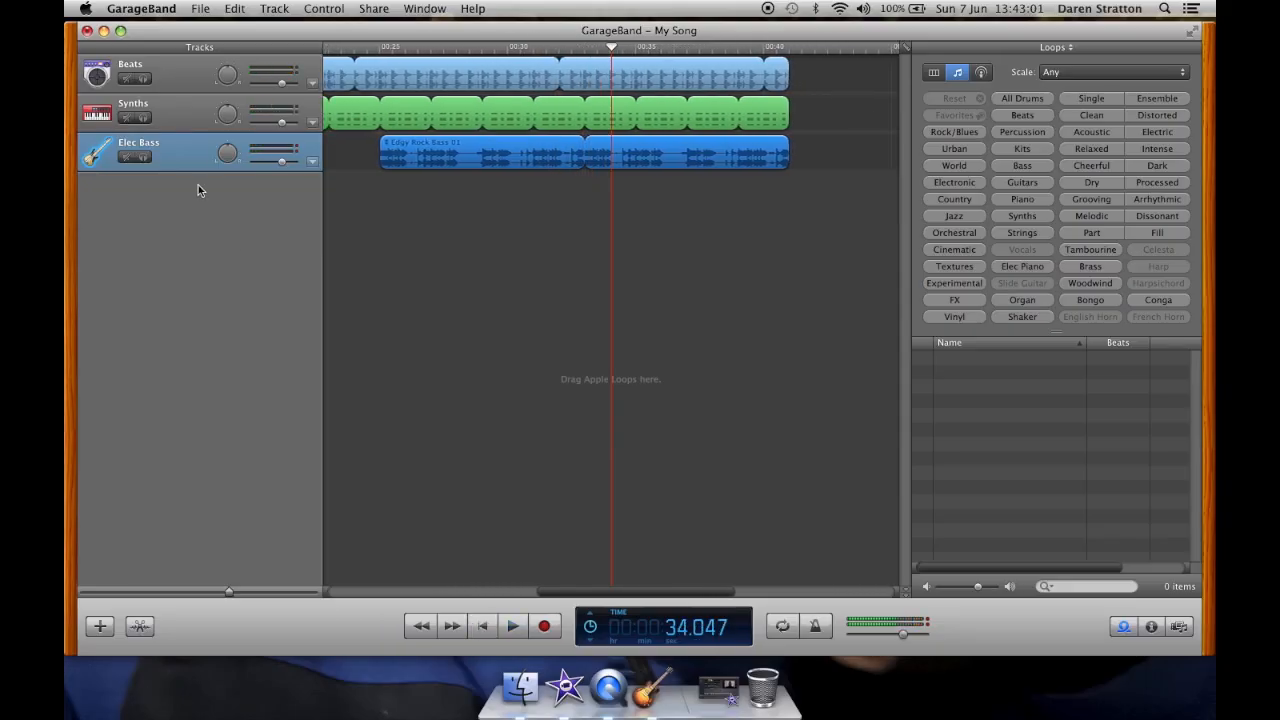
Step: Quit GarageBand
left_click(150, 10)
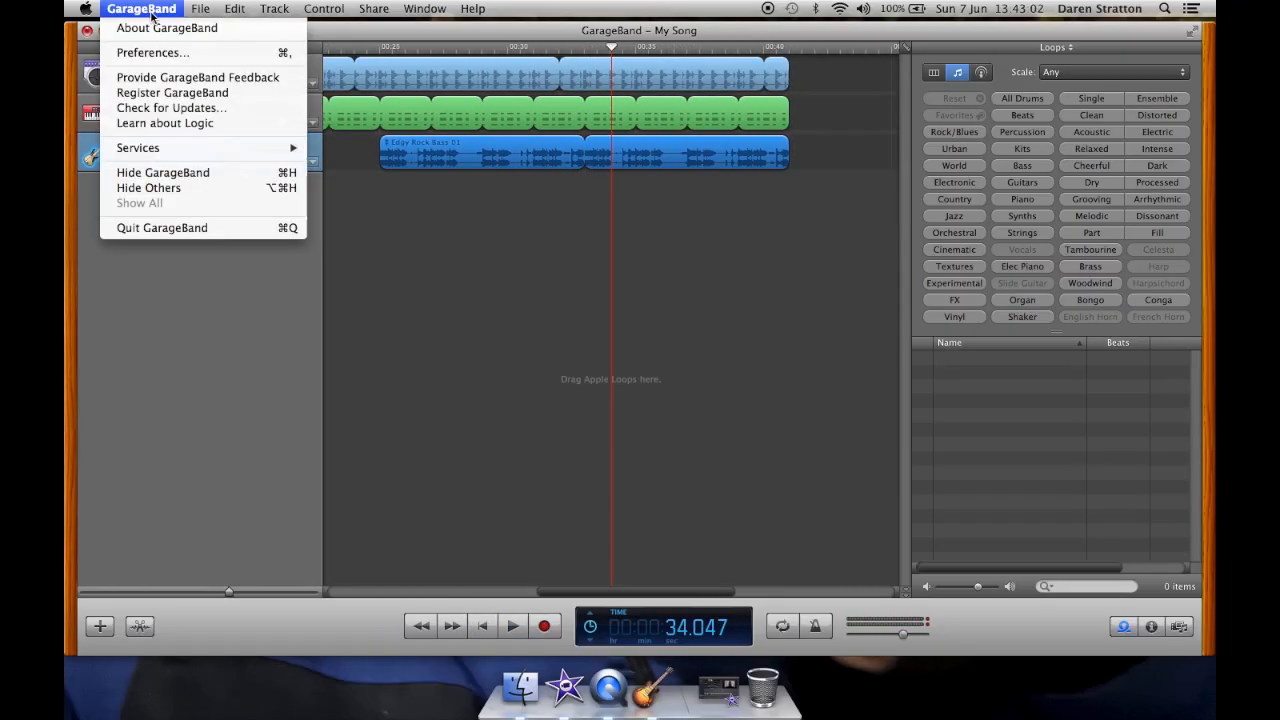
left_click(203, 228)
left_click(585, 126)
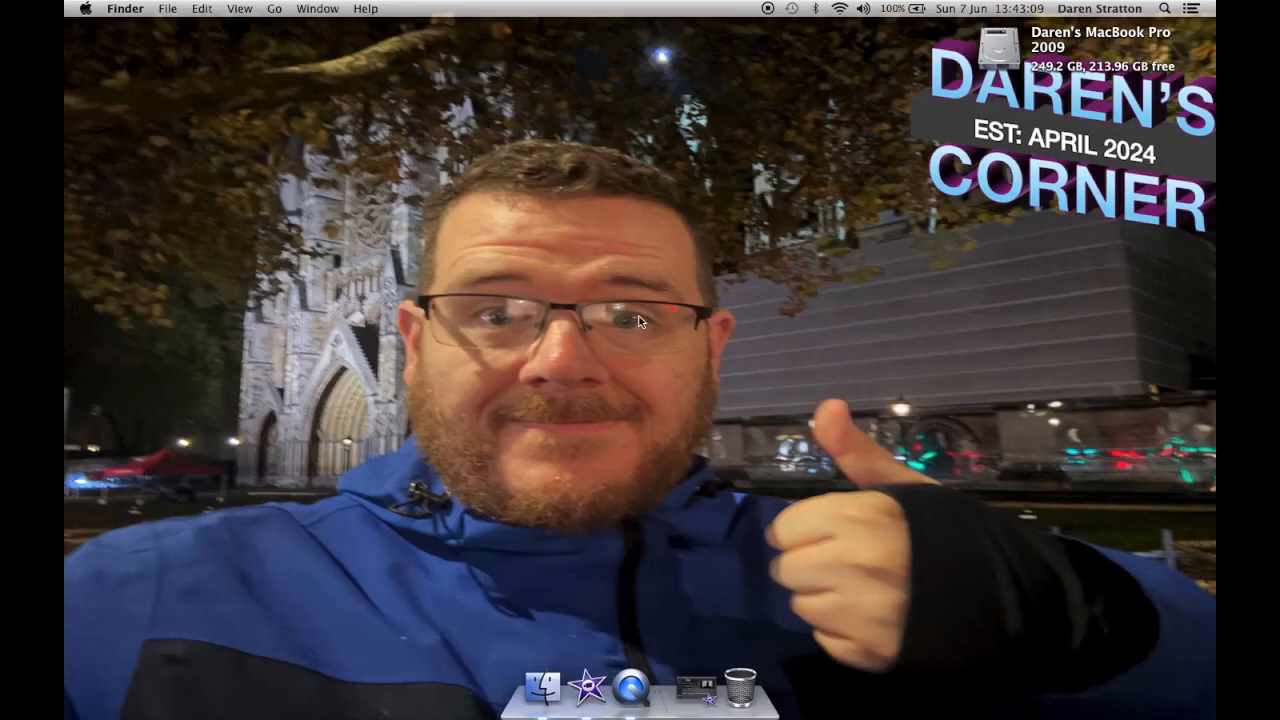
Step: Open Launchpad and launch Jigsaw Puzzle Epic from the Daren's Games folder
key("F4")
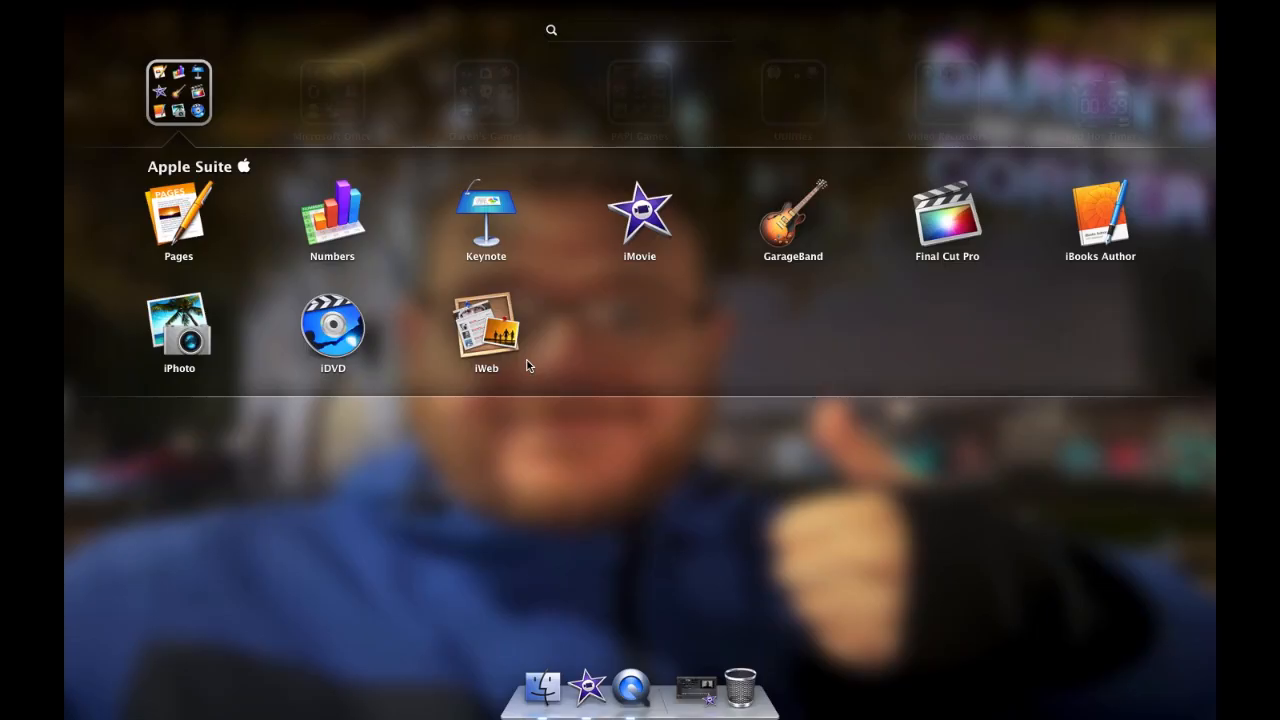
left_click(641, 459)
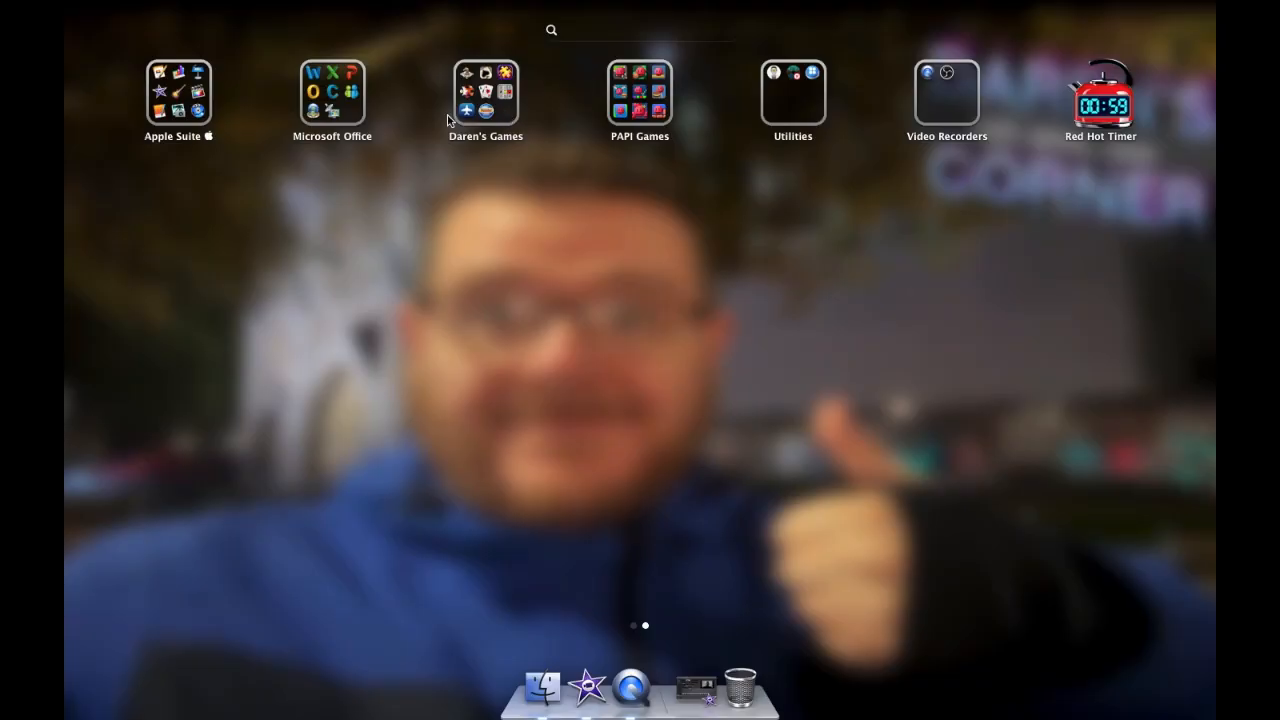
left_click(486, 122)
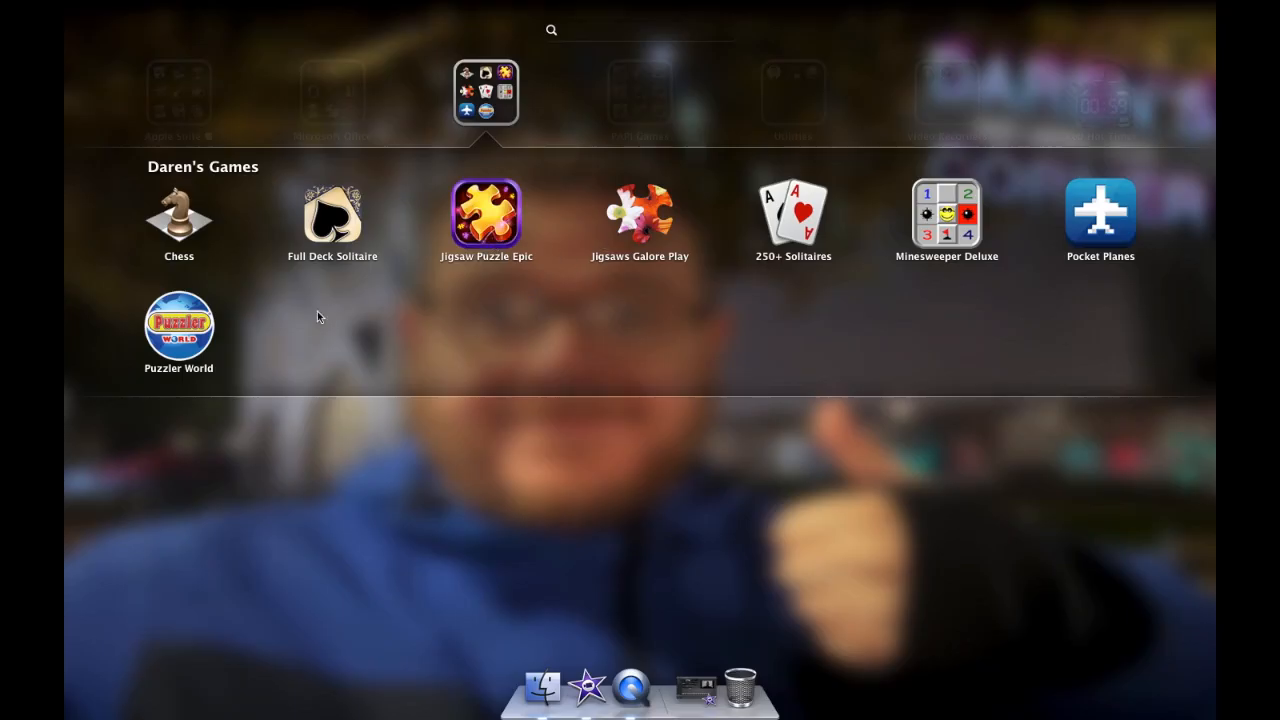
left_click(502, 226)
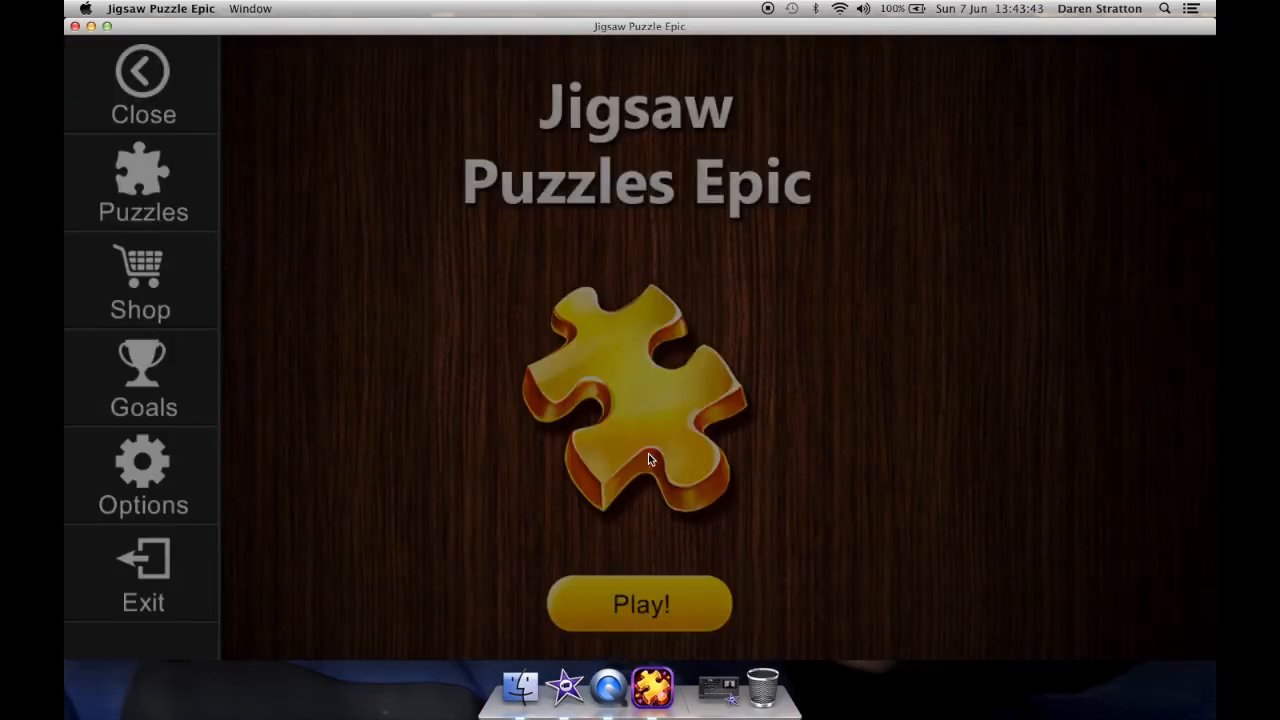
Step: View the game options, then open Today's Free Puzzle of seals in Kenai Fjords, Alaska
left_click(160, 505)
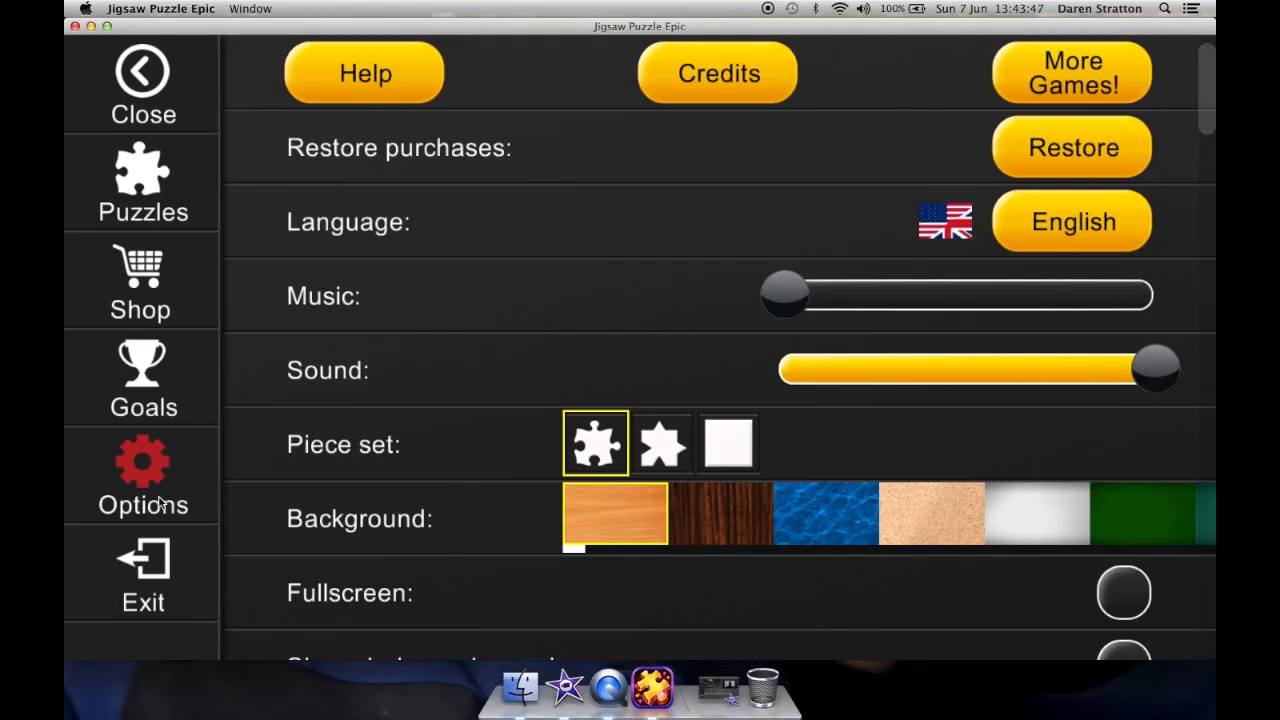
left_click(141, 173)
scroll(694, 277, "down", 3)
scroll(691, 276, "up", 3)
left_click(513, 208)
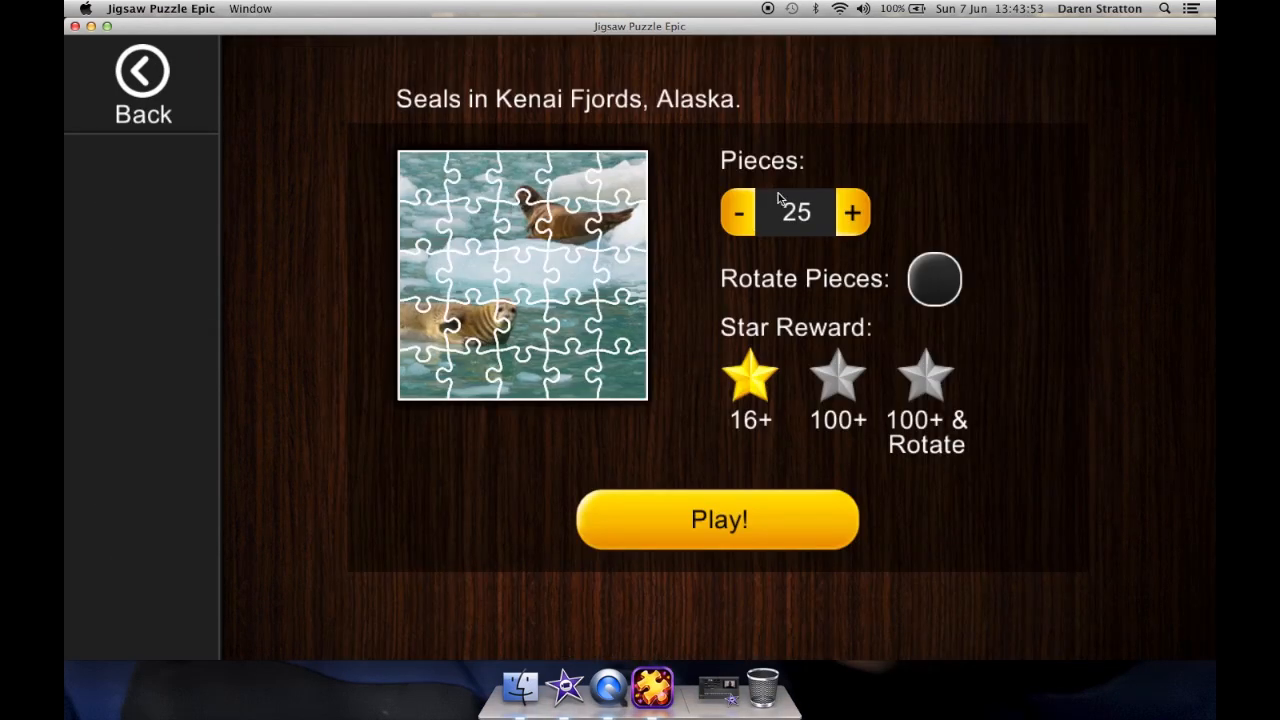
Step: Set the puzzle to 16 pieces and start playing it
left_click(730, 214)
left_click(730, 214)
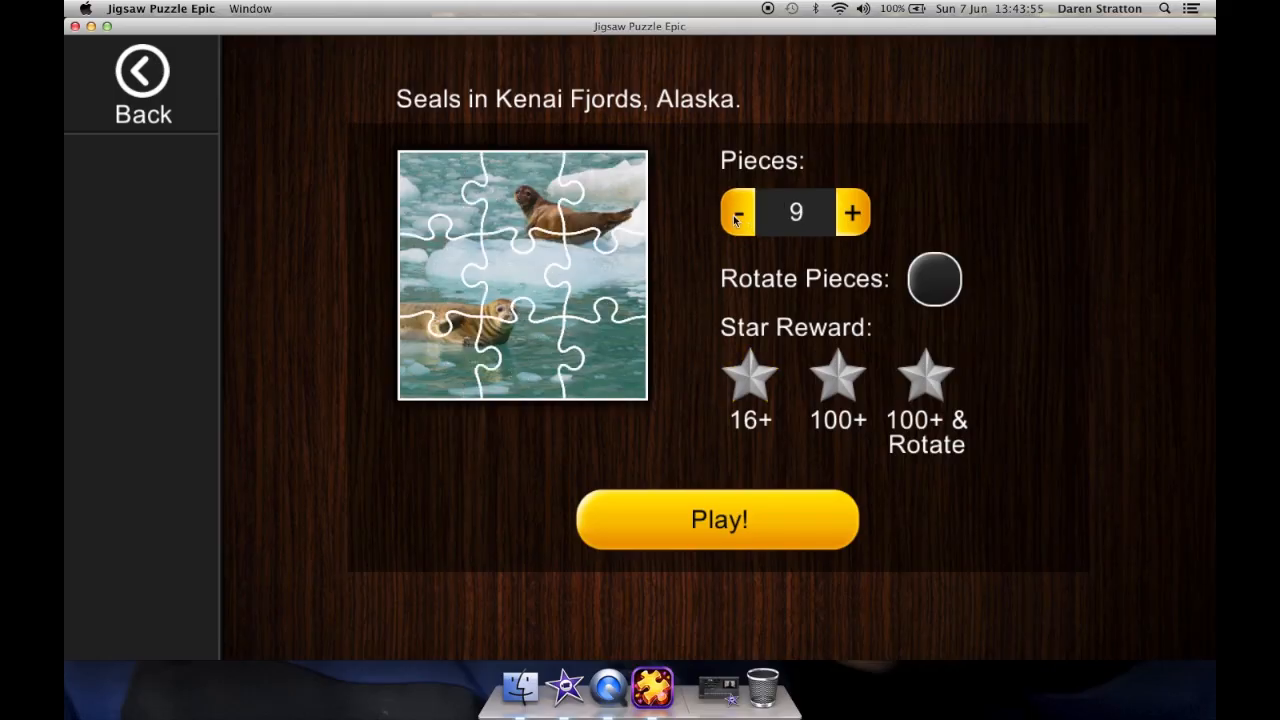
left_click(733, 215)
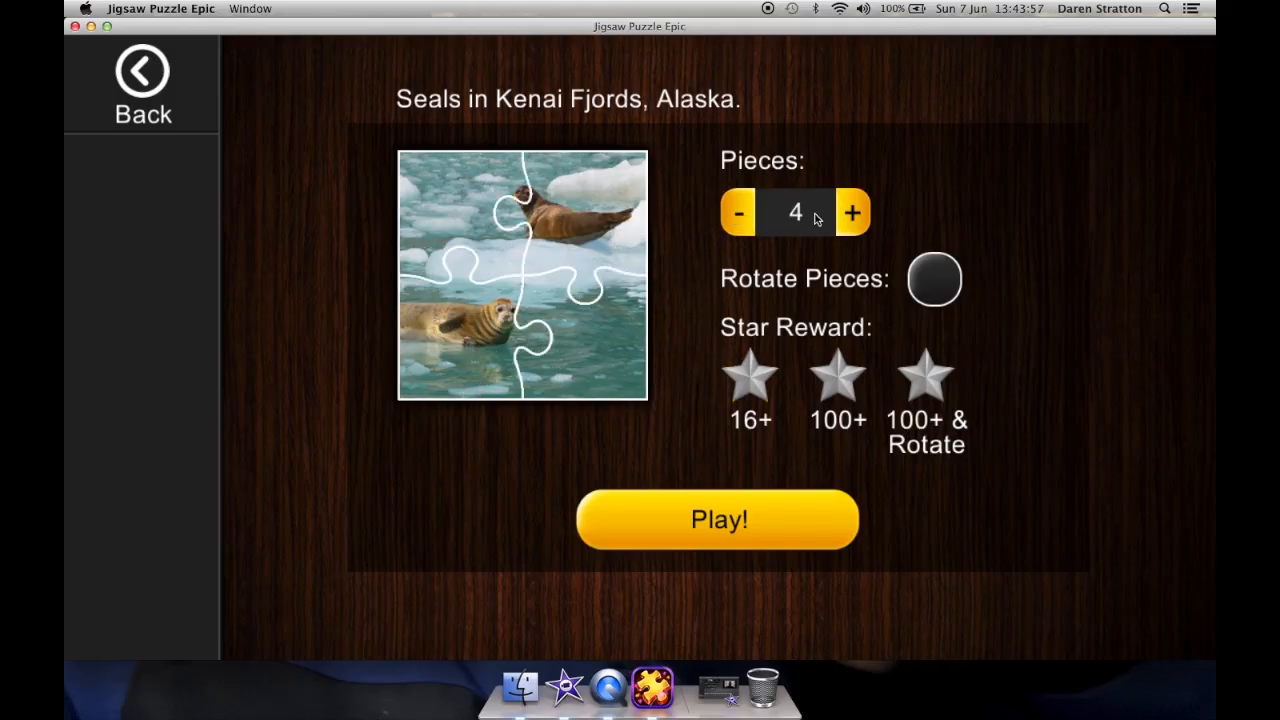
left_click(845, 222)
left_click(845, 222)
left_click(845, 222)
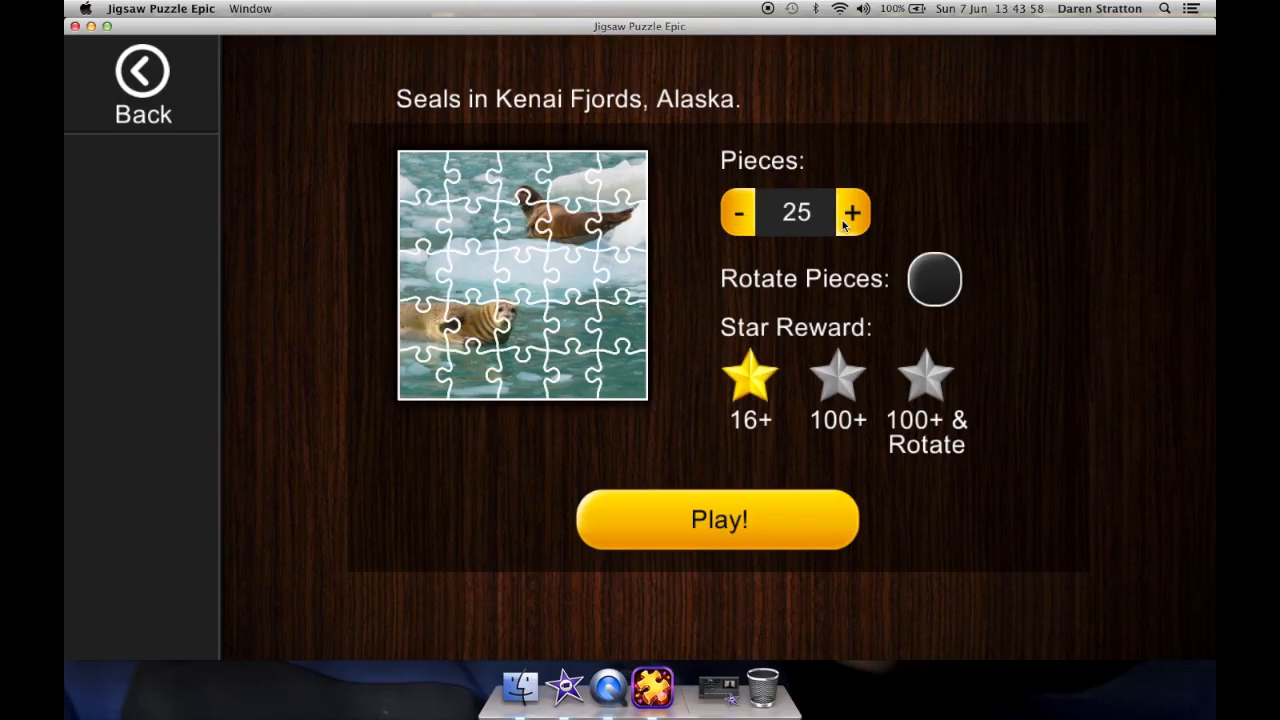
left_click(740, 215)
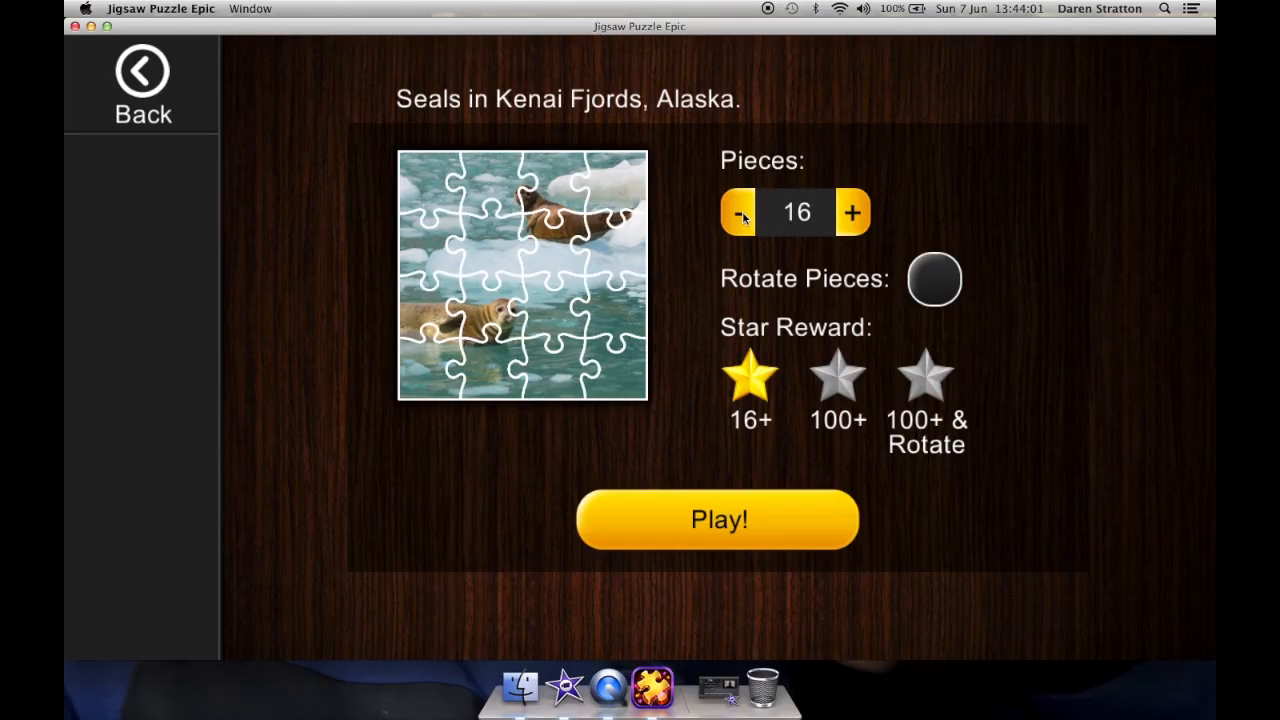
left_click(770, 506)
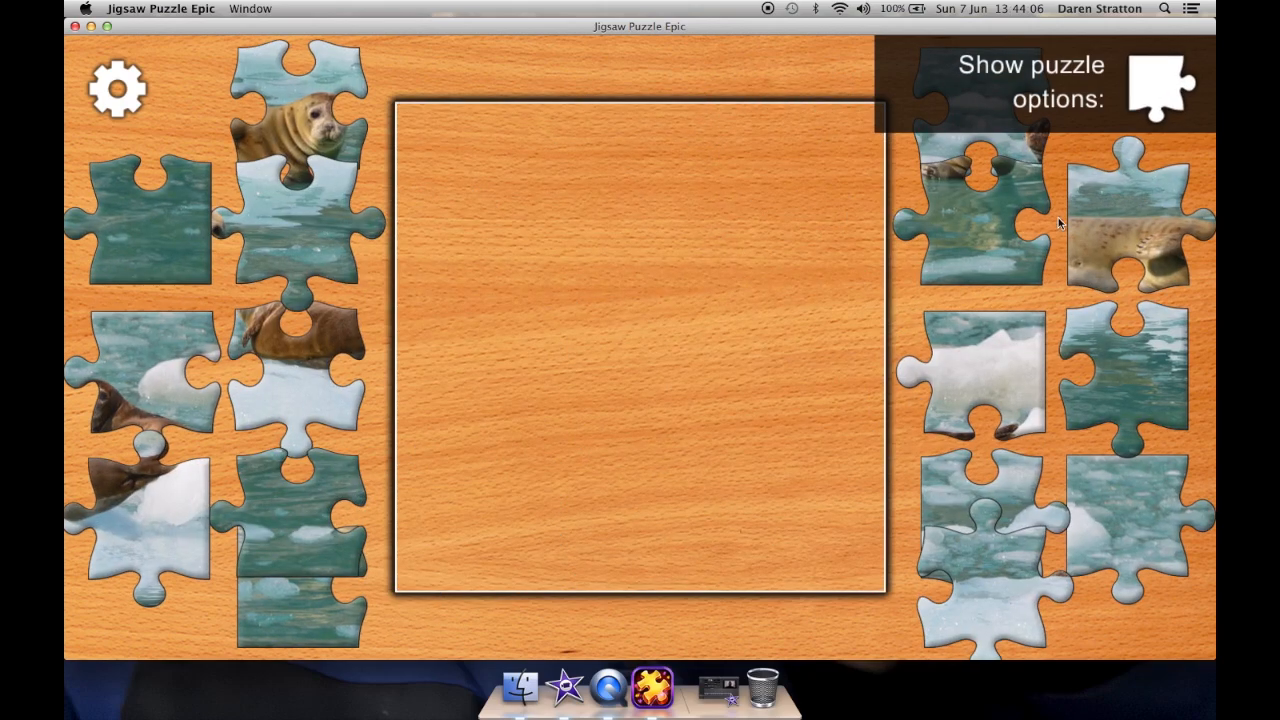
Step: Assemble the 16-piece seal jigsaw by moving every piece into place on the board
left_click_drag(1050, 224, 519, 564)
left_click_drag(296, 563, 670, 557)
left_click_drag(323, 598, 482, 543)
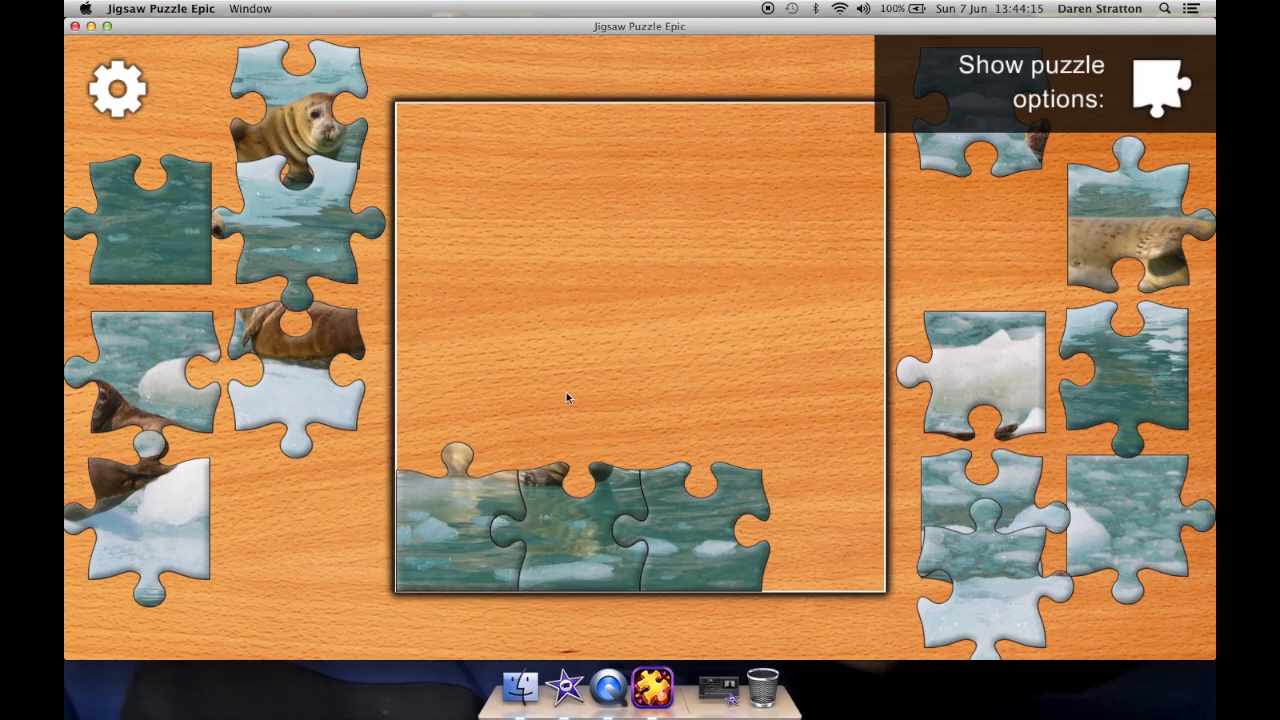
left_click_drag(193, 233, 893, 575)
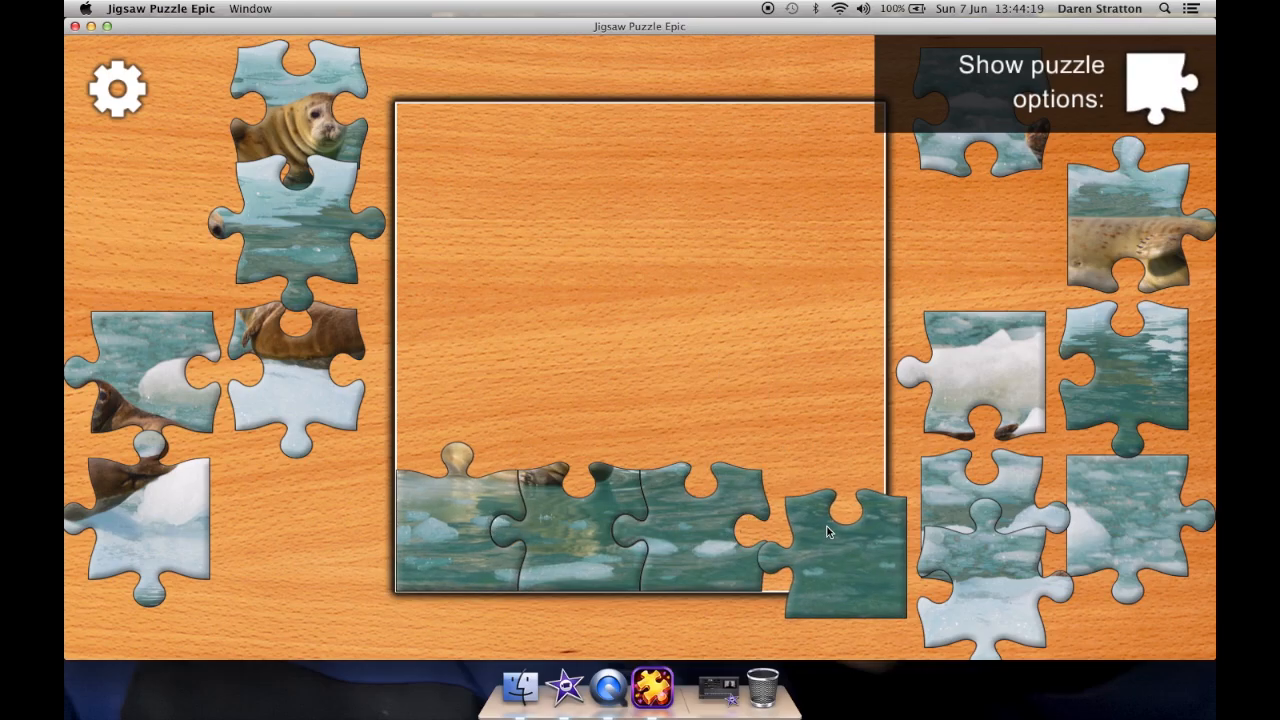
left_click_drag(827, 526, 788, 519)
left_click_drag(990, 378, 835, 178)
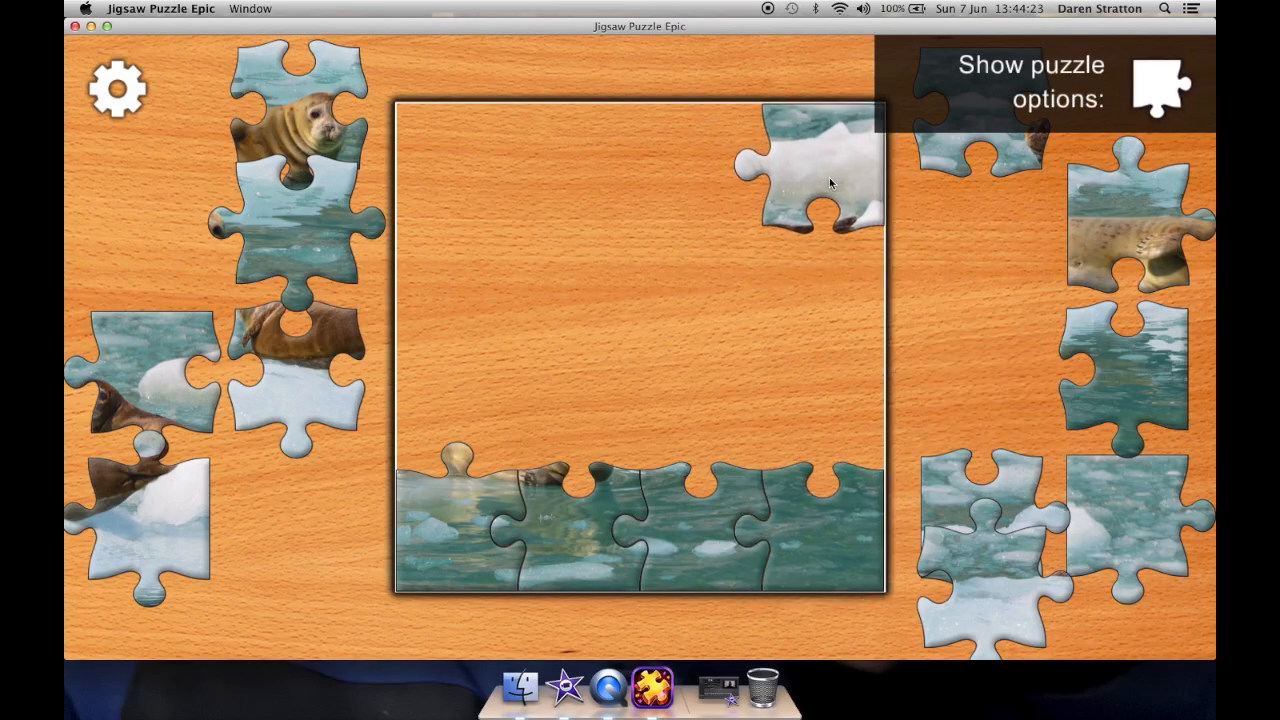
left_click_drag(1008, 167, 584, 218)
left_click_drag(346, 258, 752, 444)
left_click_drag(1095, 380, 806, 400)
left_click_drag(1125, 225, 744, 309)
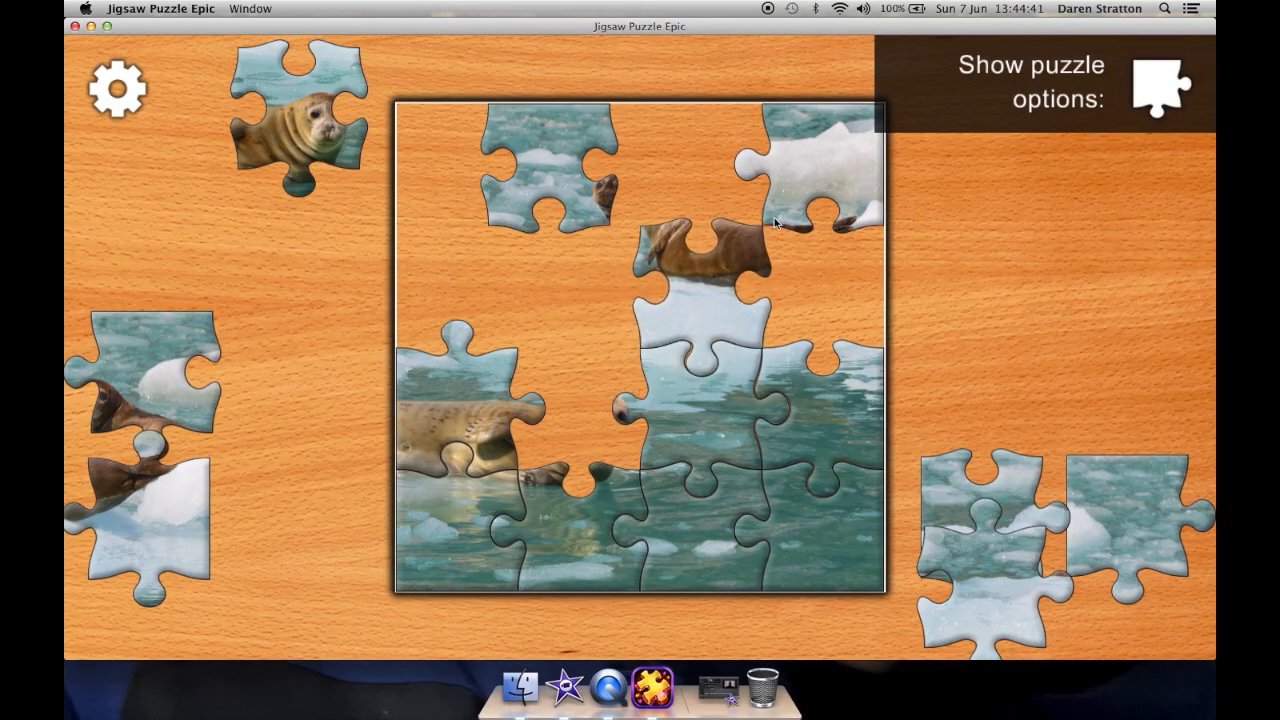
left_click_drag(560, 257, 585, 118)
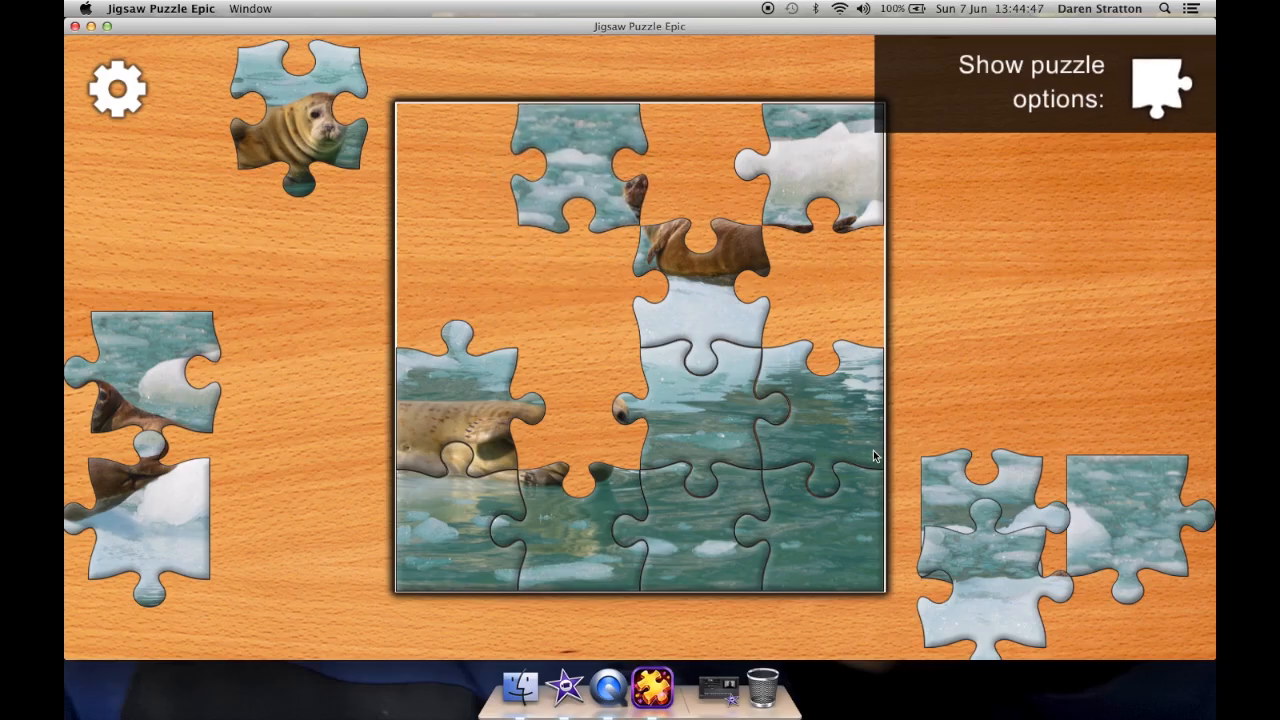
left_click_drag(1020, 480, 490, 245)
left_click_drag(309, 103, 588, 420)
left_click_drag(188, 331, 740, 118)
left_click_drag(1025, 564, 590, 293)
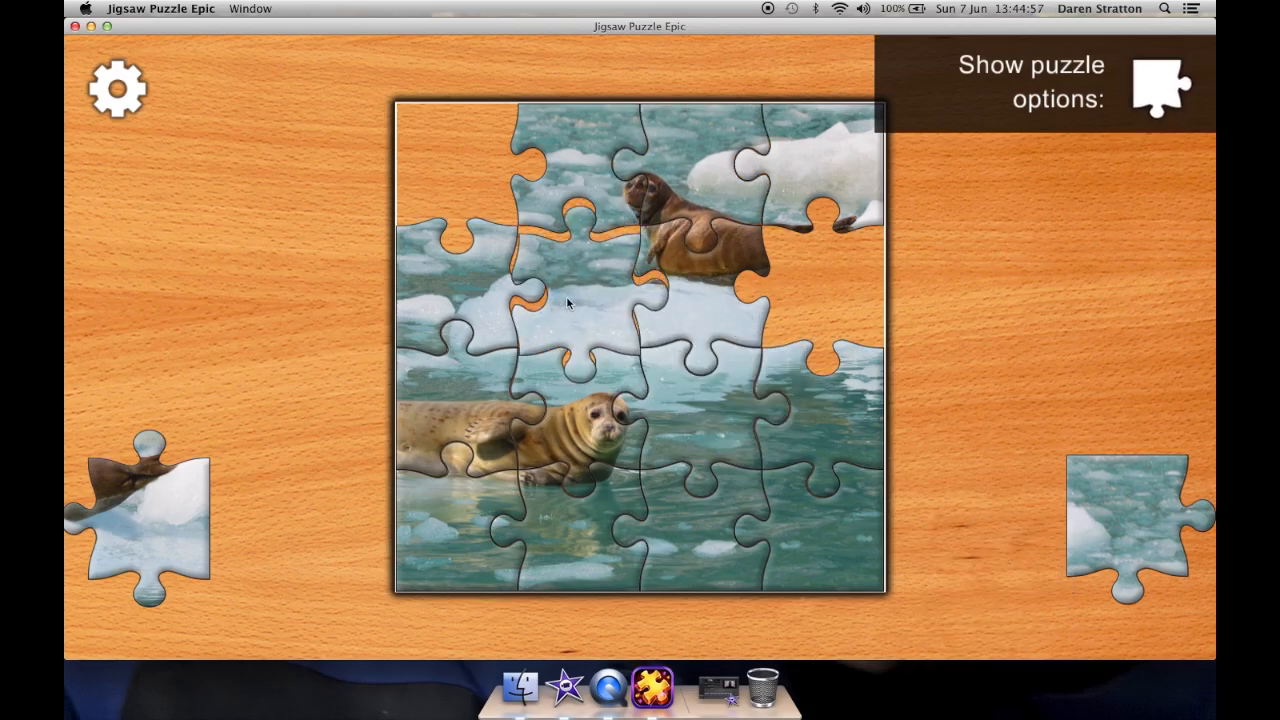
left_click_drag(1111, 504, 436, 156)
left_click_drag(595, 400, 815, 275)
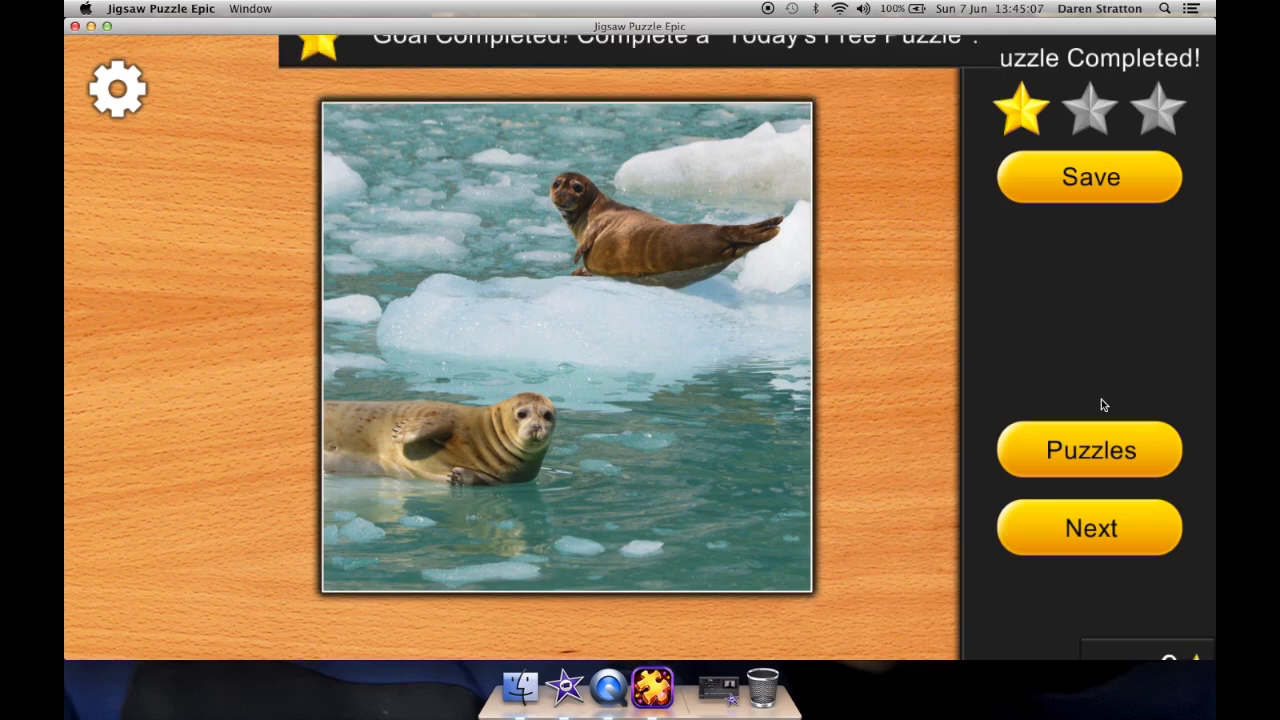
Step: Reopen the seal puzzle and set it to 100 pieces with Rotate Pieces enabled
left_click(1109, 448)
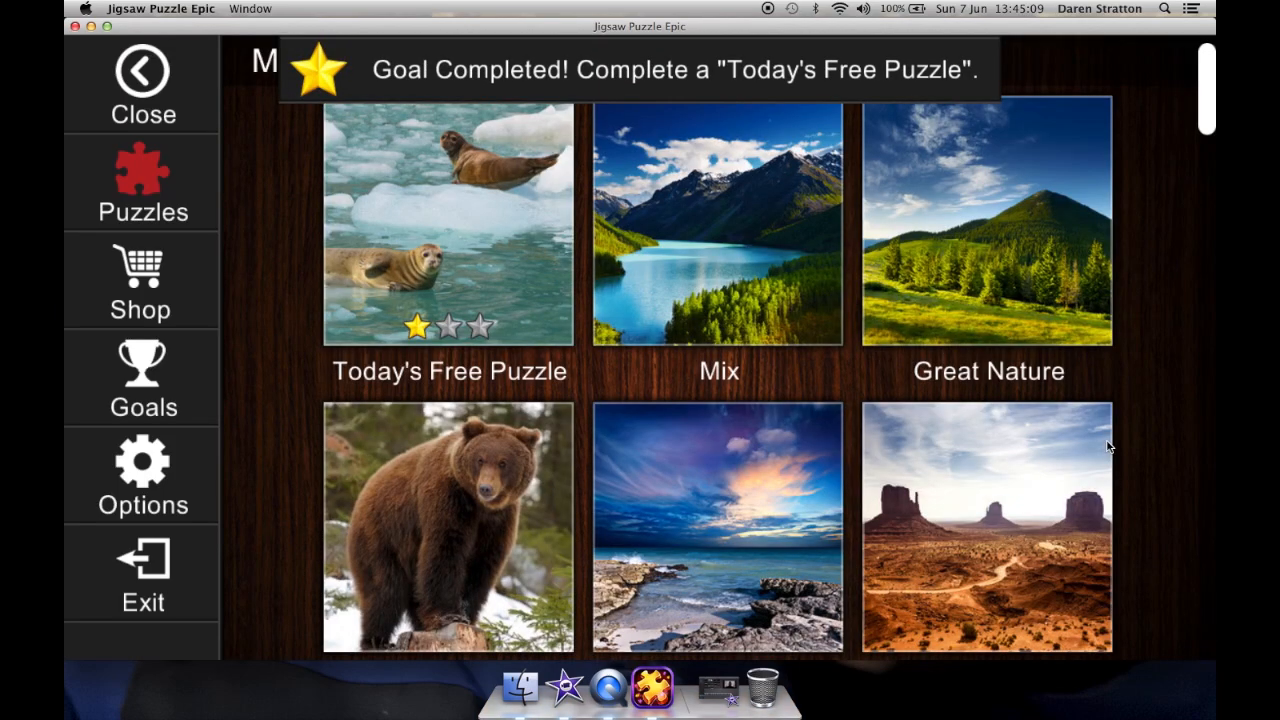
left_click(427, 198)
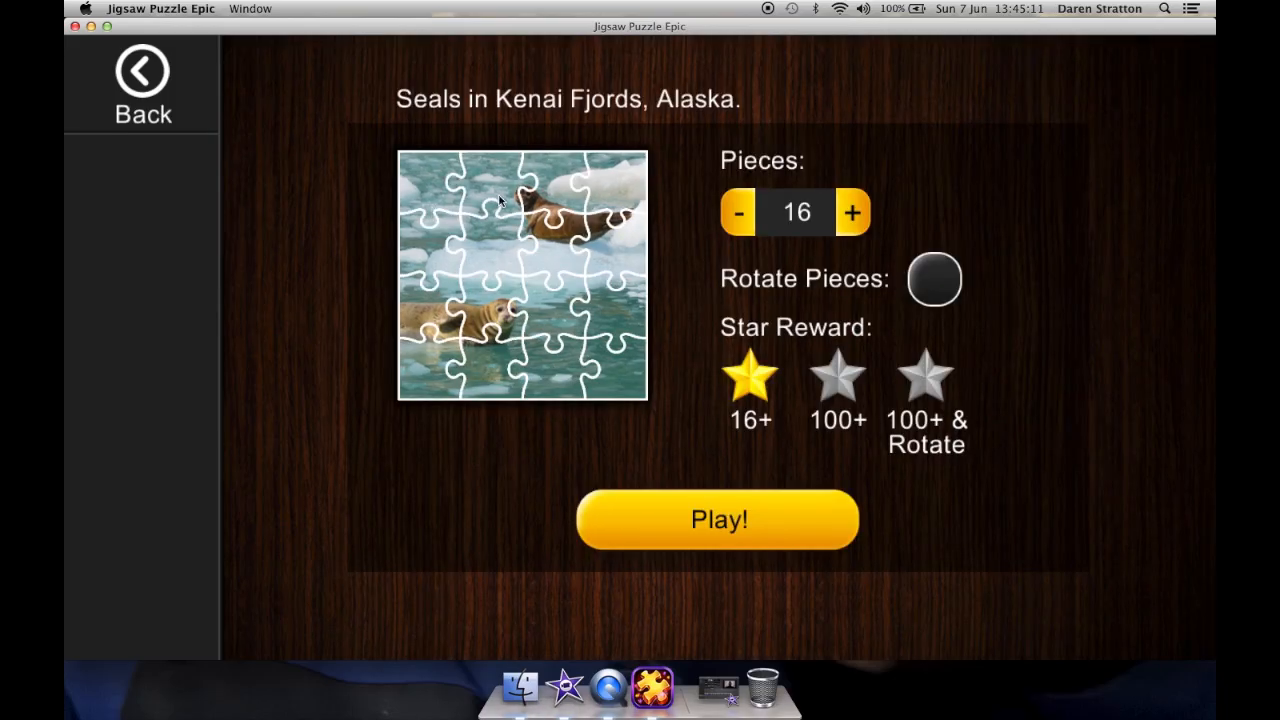
left_click(853, 213)
left_click(853, 213)
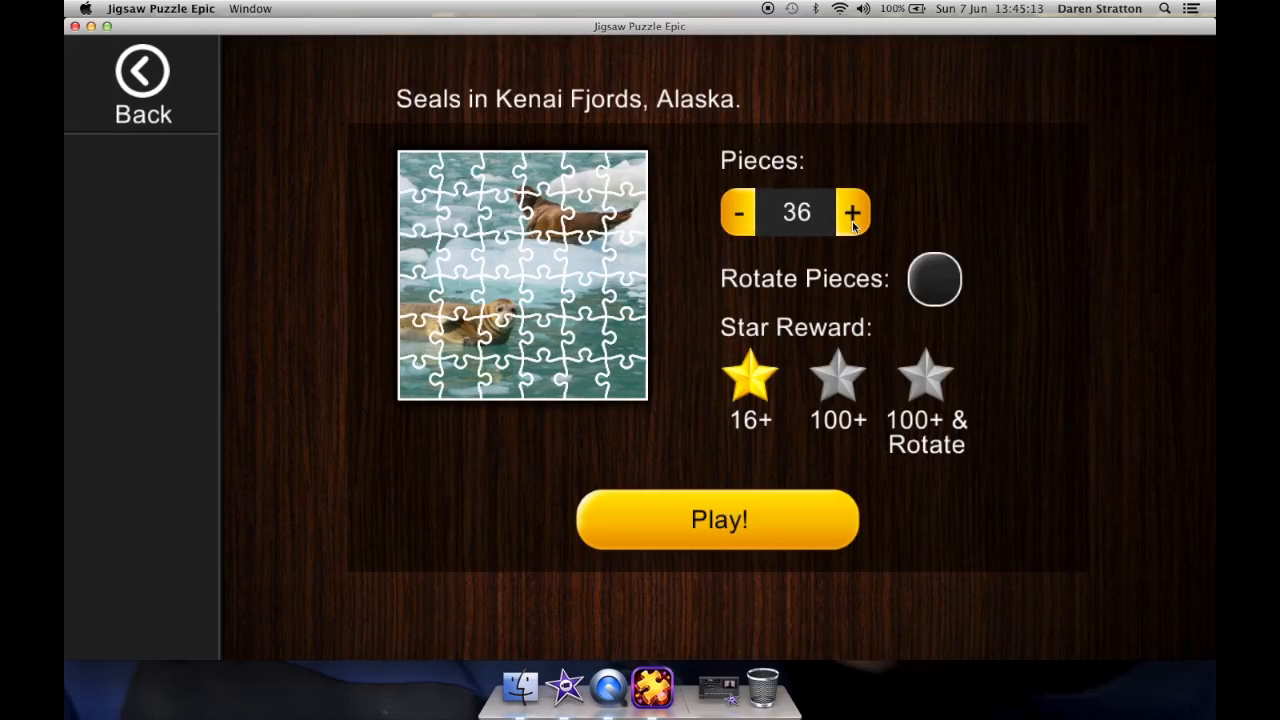
left_click(853, 213)
left_click(853, 213)
left_click(853, 213)
left_click(853, 213)
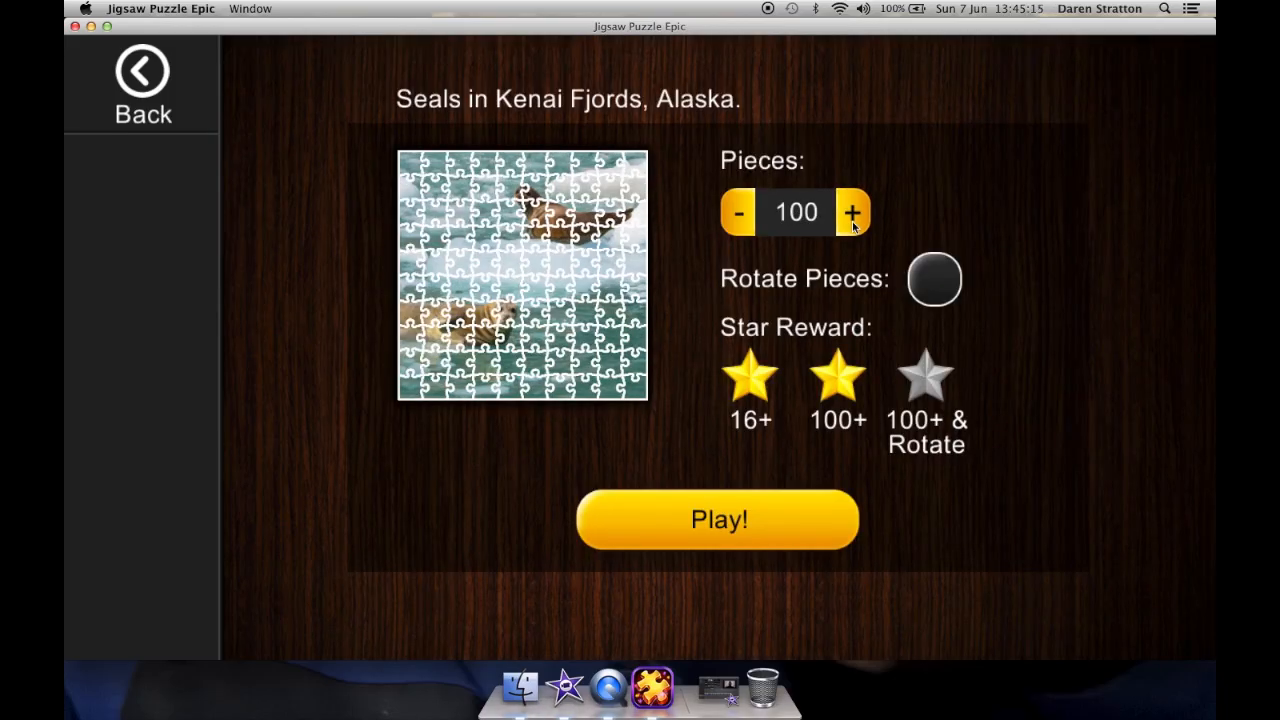
left_click(853, 213)
left_click(741, 212)
left_click(924, 284)
Step: Quit Jigsaw Puzzle Epic
left_click(152, 10)
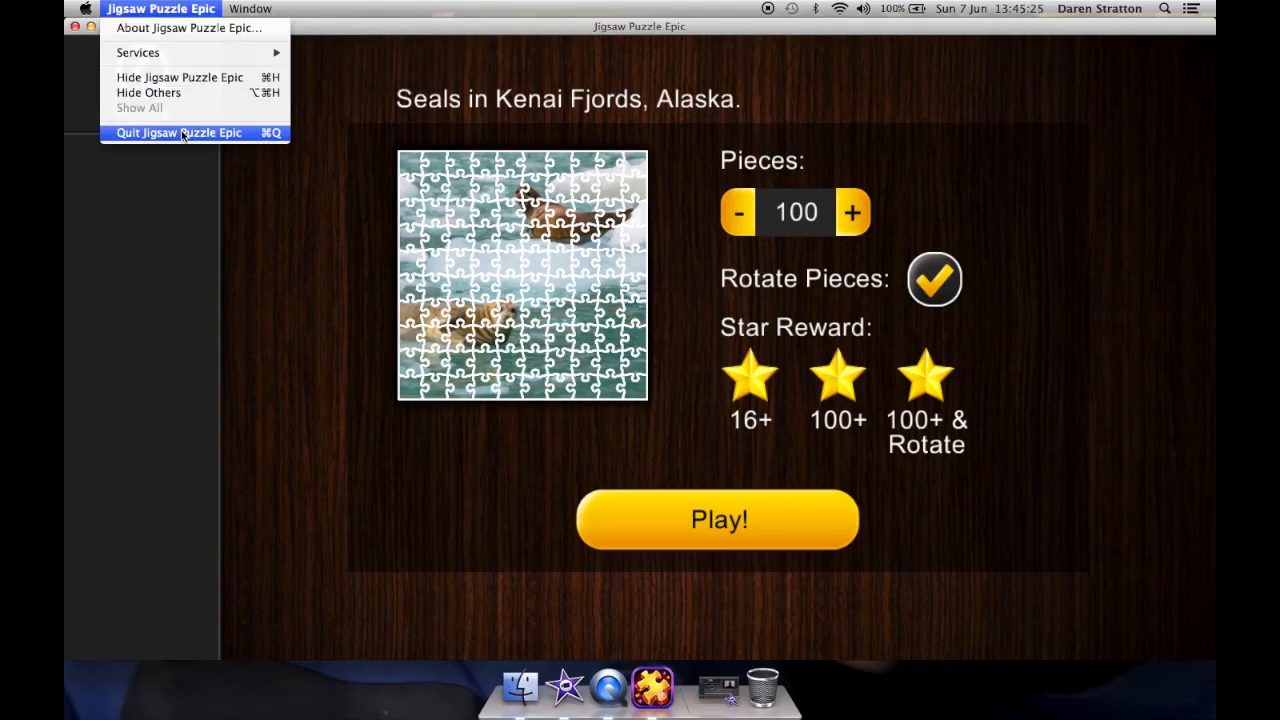
left_click(181, 132)
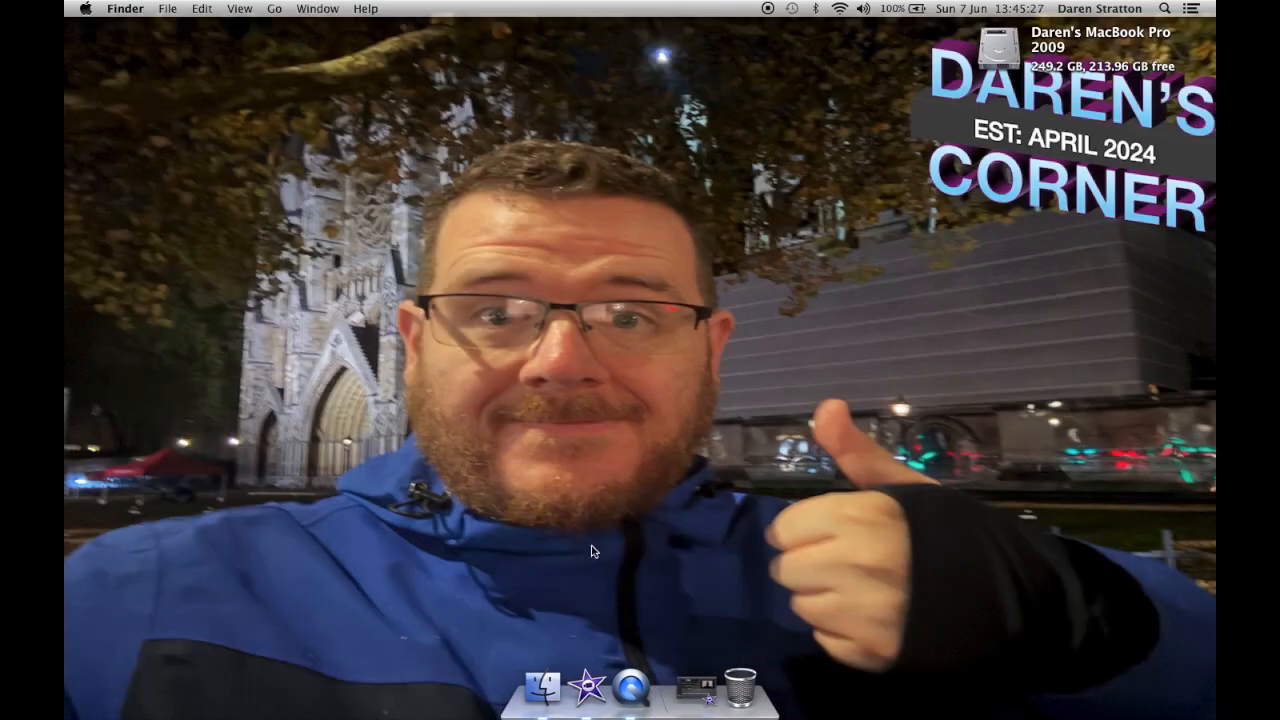